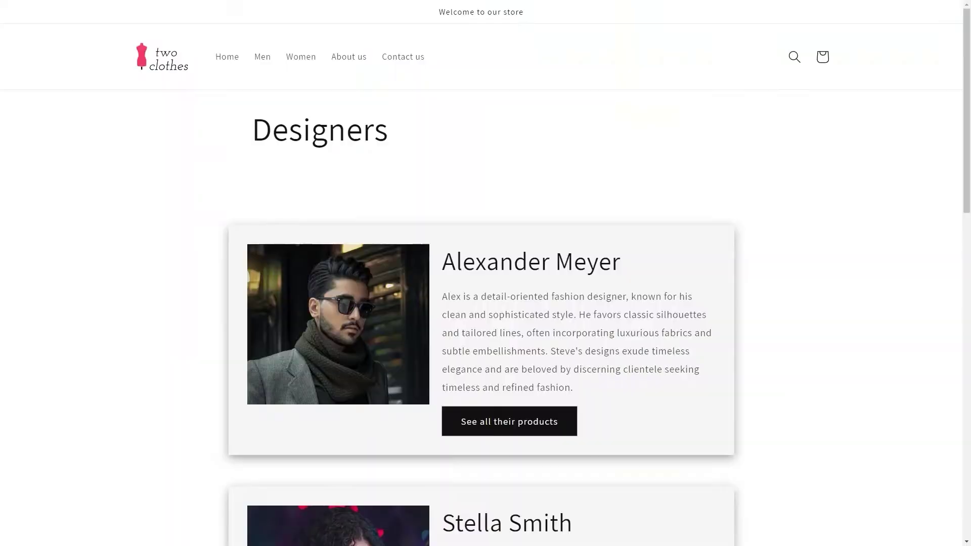
# - Look through the designer profiles on the storefront's Designers page
pyautogui.scroll(-4, 486, 273)
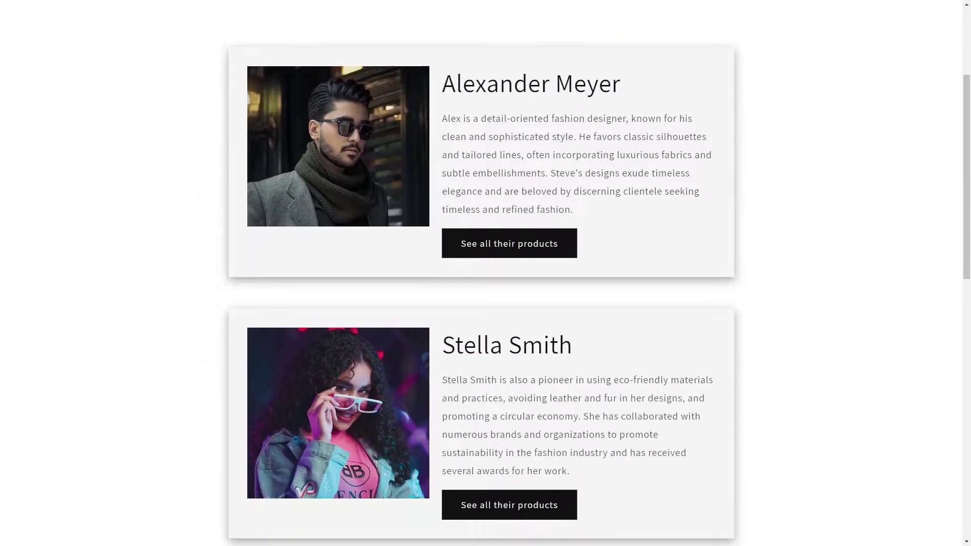
pyautogui.scroll(-8, 485, 273)
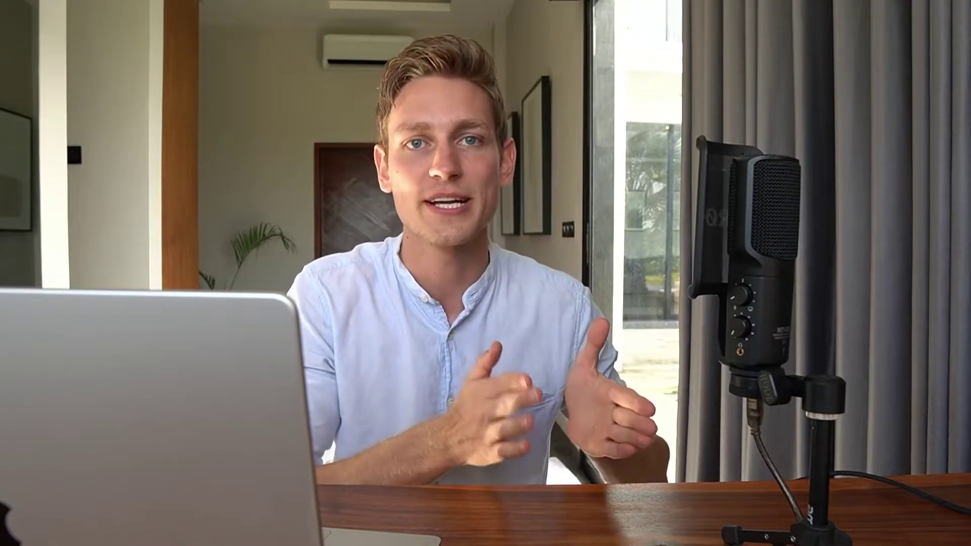
# - Name the metaobject definition Designer Object and give it a full-name field and a multi-line text field named Description
pyautogui.write('Designer Object')
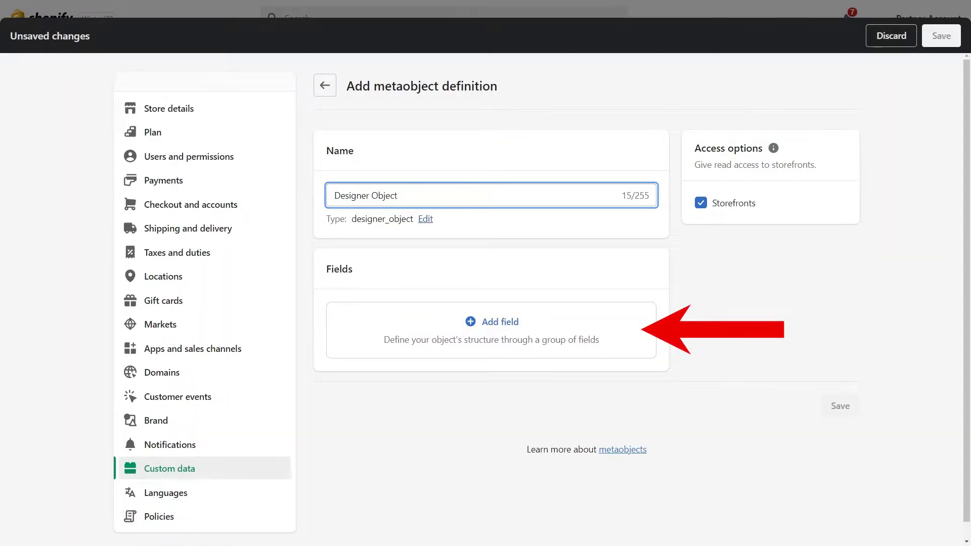
pyautogui.press('Return')
pyautogui.write('Full')
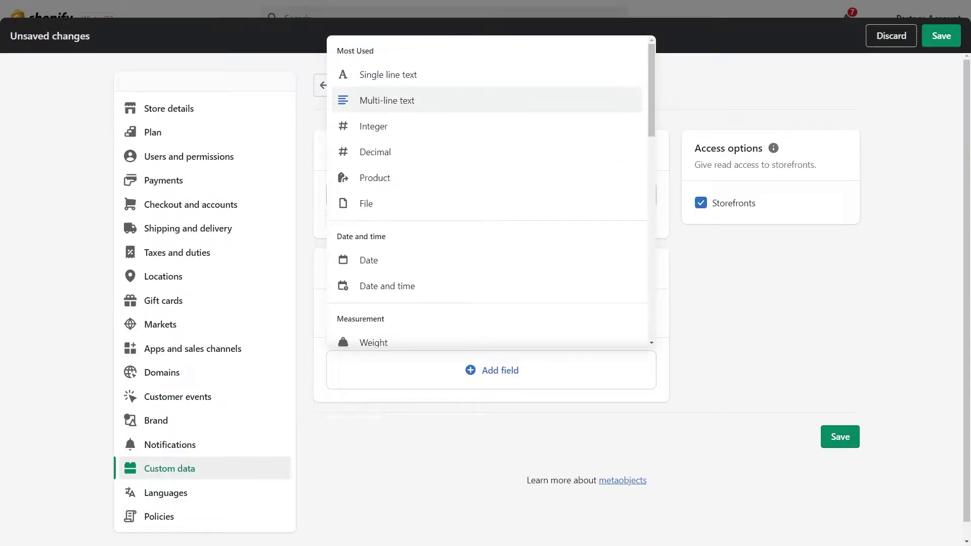
pyautogui.press('Return')
pyautogui.write('Description')
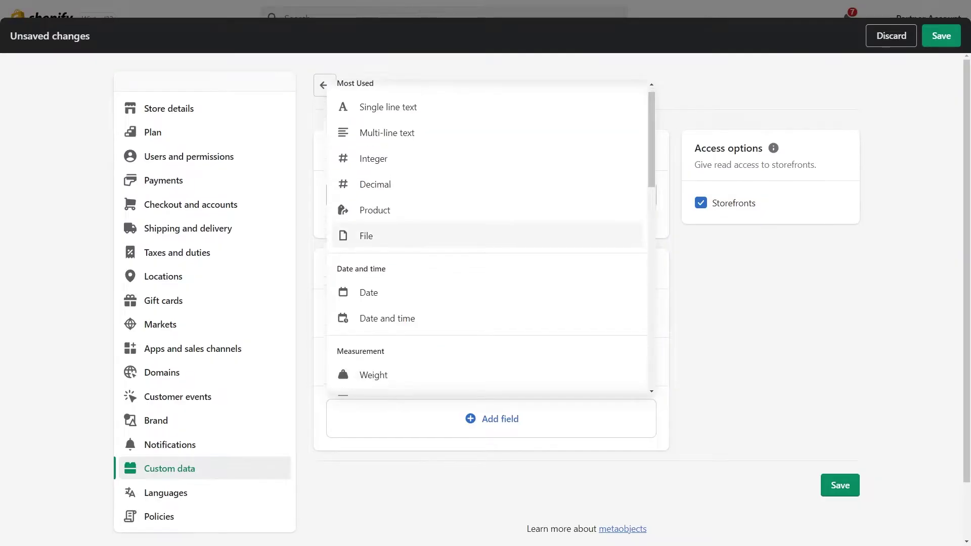
# - Add a file field named Picture and a URL field named Website to the metaobject definition
pyautogui.press('Return')
pyautogui.write('Picture')
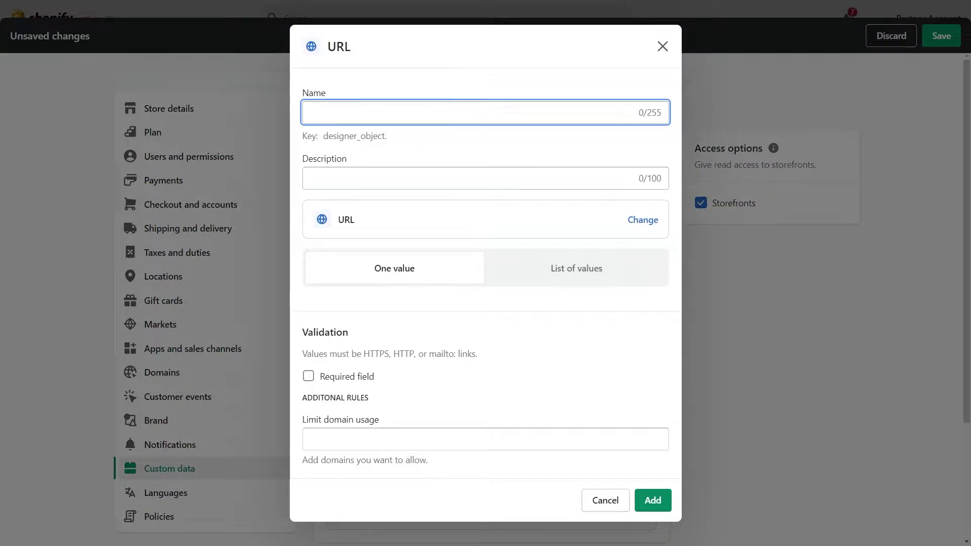
pyautogui.write('Website')
pyautogui.press('Return')
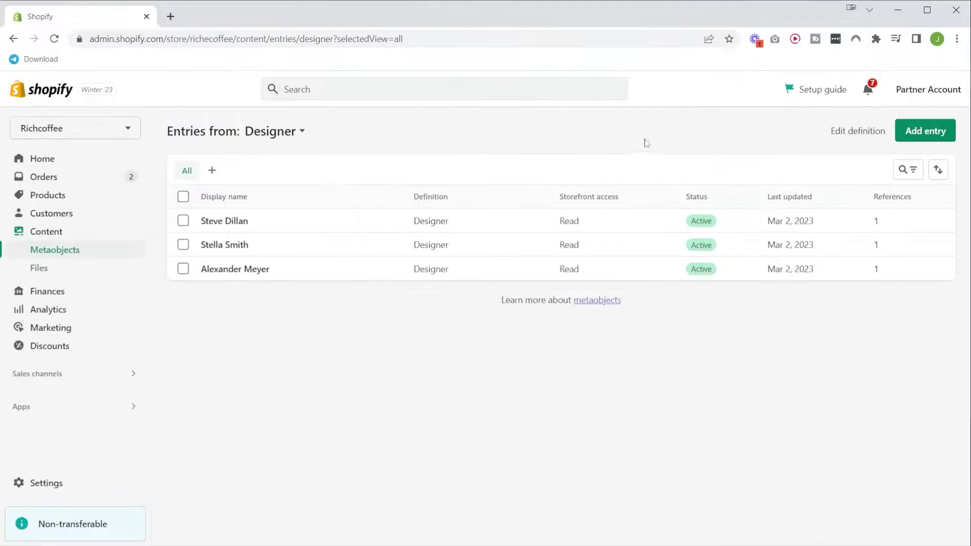
# - Start a new Designer entry and open the file selection for its photo
pyautogui.click(945, 137)
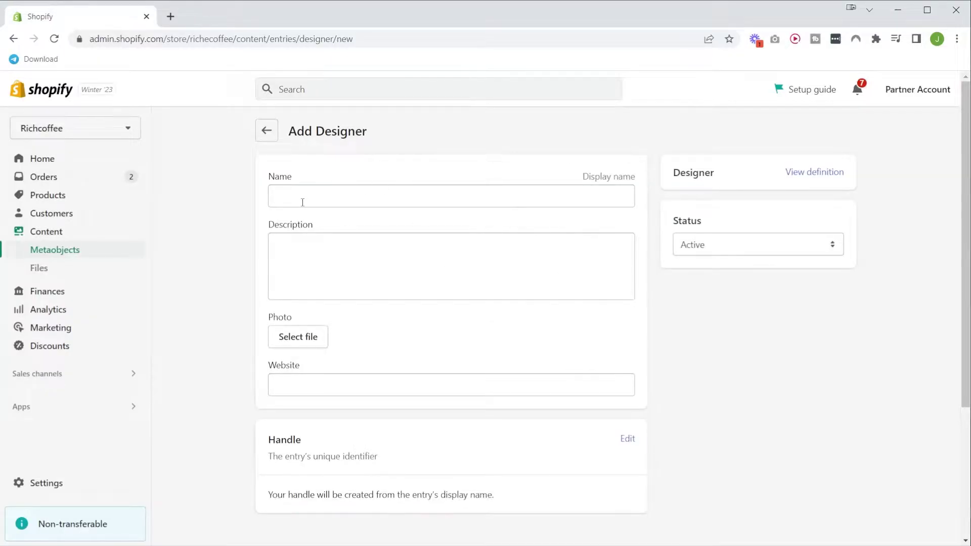
pyautogui.click(305, 291)
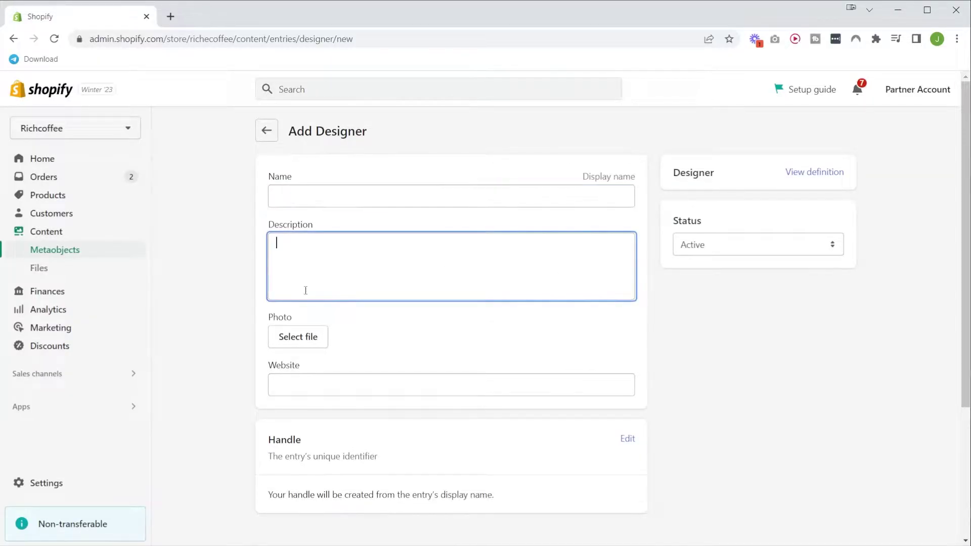
pyautogui.click(297, 337)
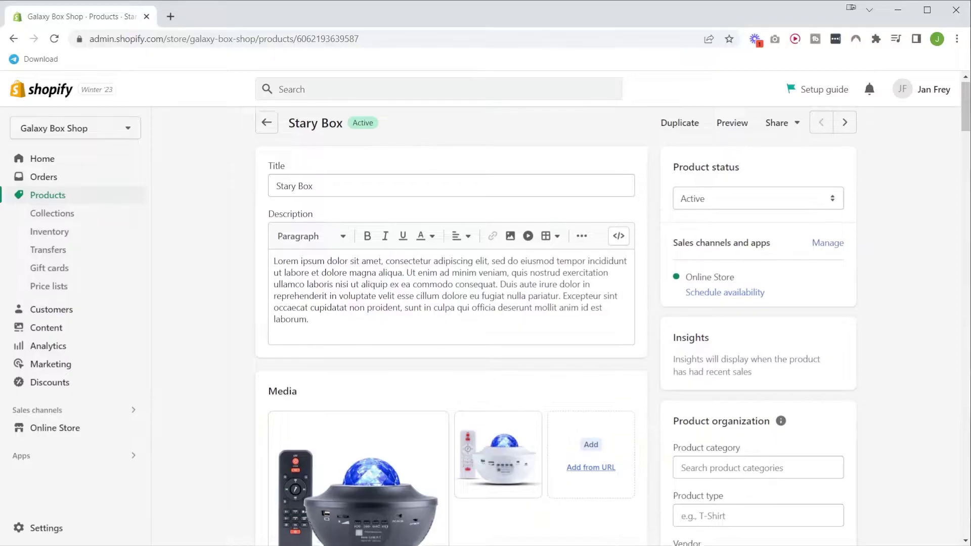
# - Examine the Stary Box product page from its description down through its media and variants
pyautogui.scroll(-10, 450, 303)
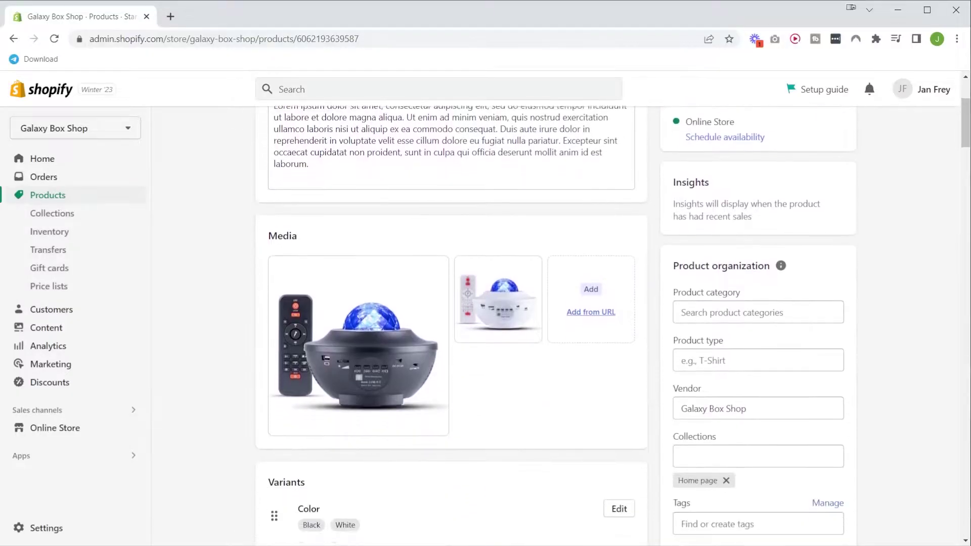
pyautogui.scroll(-8, 450, 303)
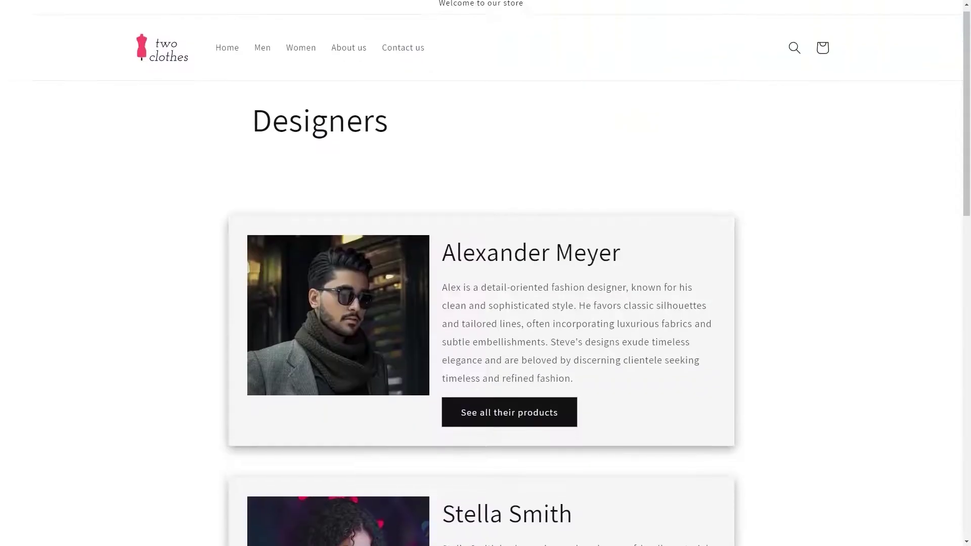
# - Review the profile cards with photo, description and product link on the Designers page
pyautogui.scroll(-7, 485, 273)
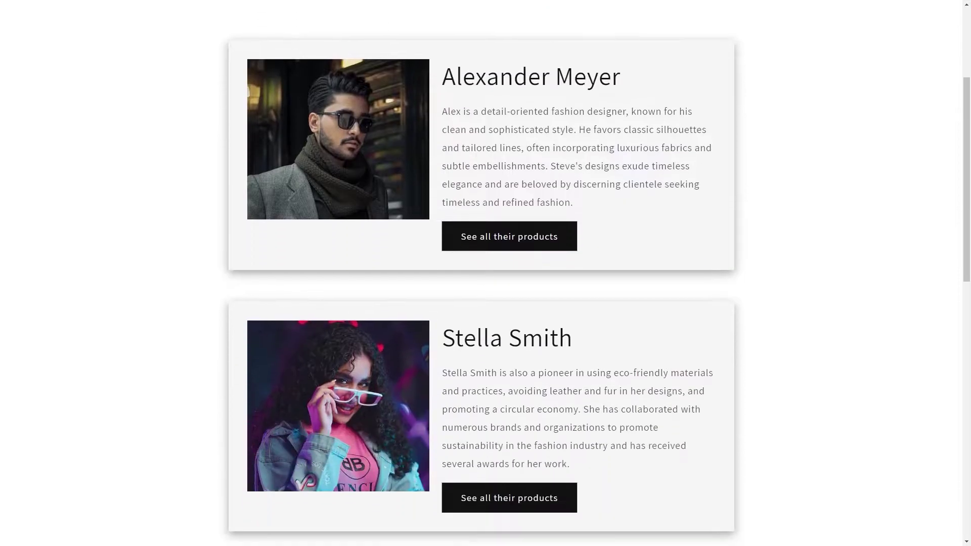
pyautogui.scroll(-4, 485, 274)
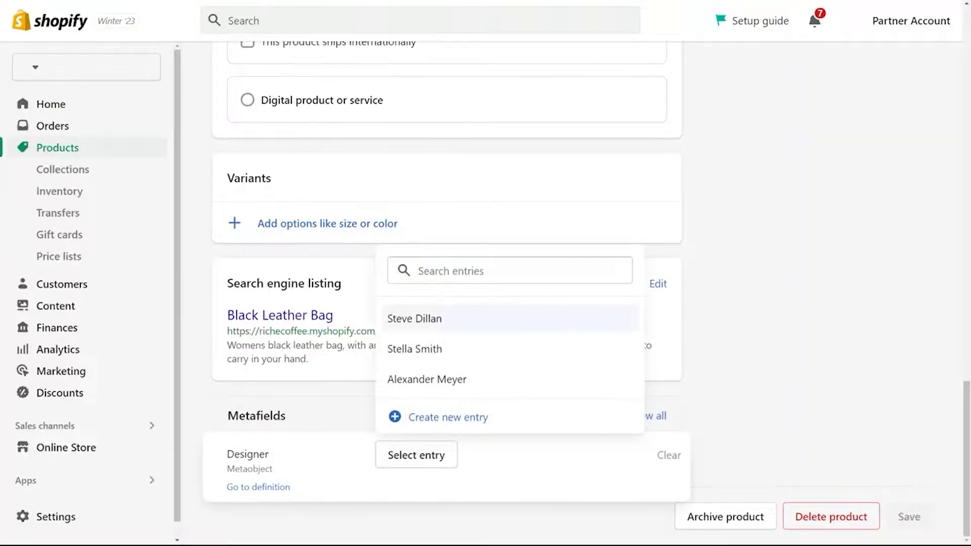
# - Choose the highlighted designer entry for the Black Leather Bag's Designer metafield
pyautogui.press('Return')
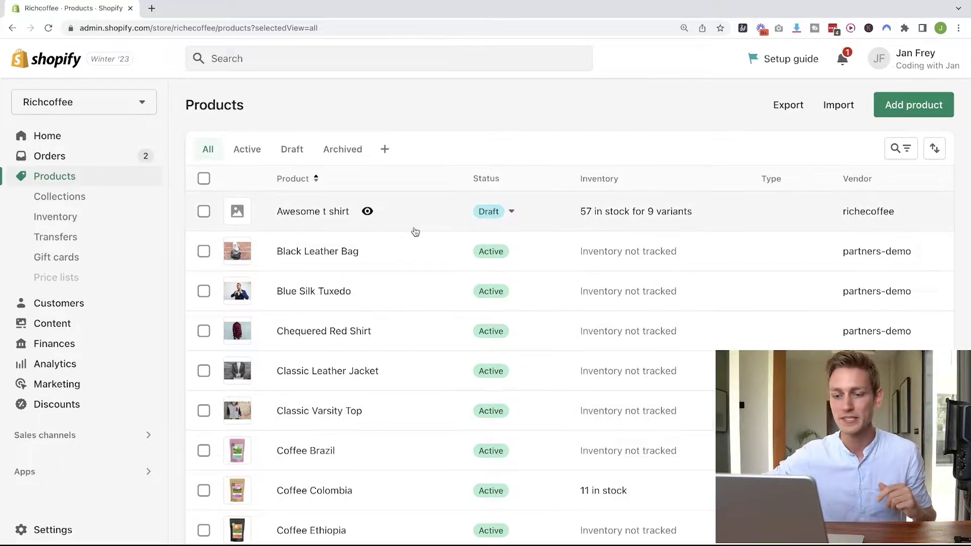
pyautogui.scroll(-6, 413, 230)
pyautogui.scroll(-3, 415, 231)
pyautogui.scroll(10, 415, 231)
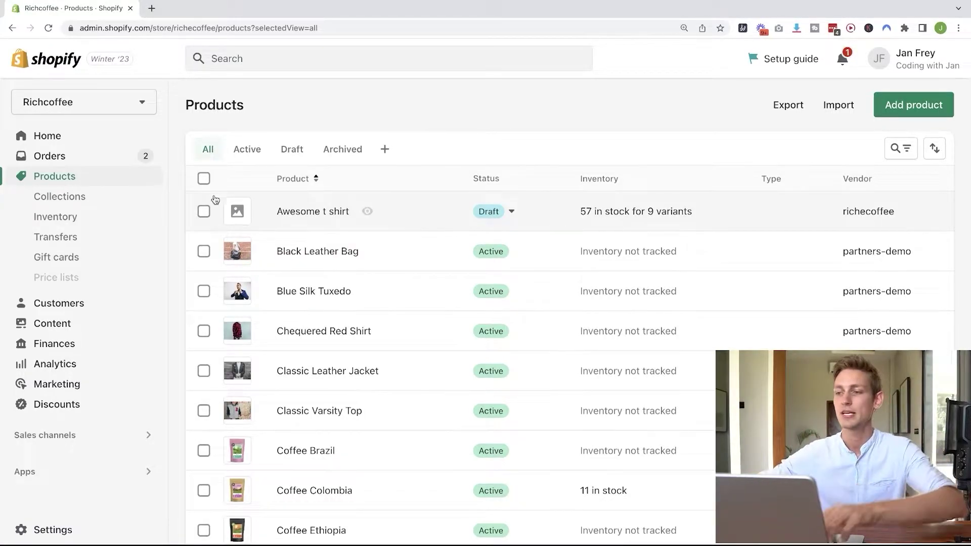
# - Search the store admin for "data" and dismiss the search
pyautogui.click(307, 66)
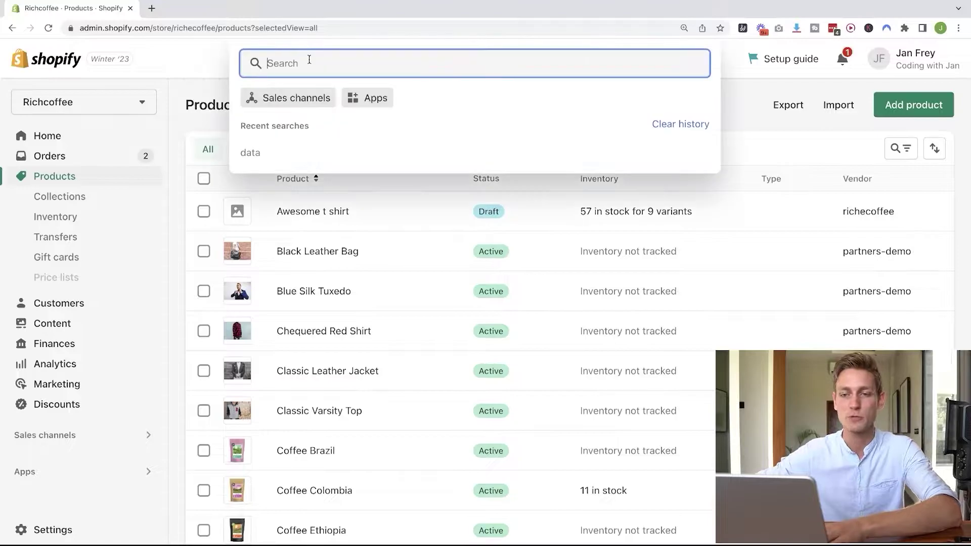
pyautogui.write('data')
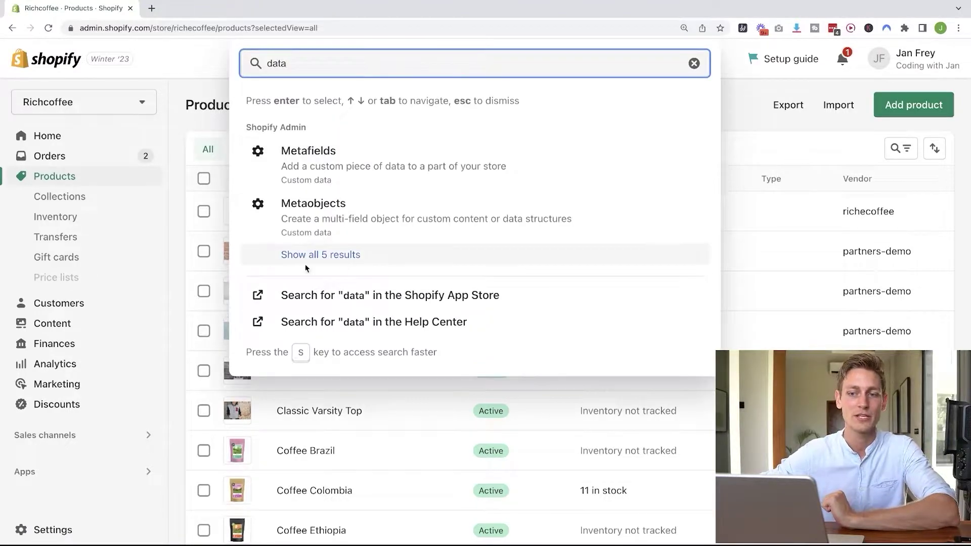
pyautogui.click(200, 97)
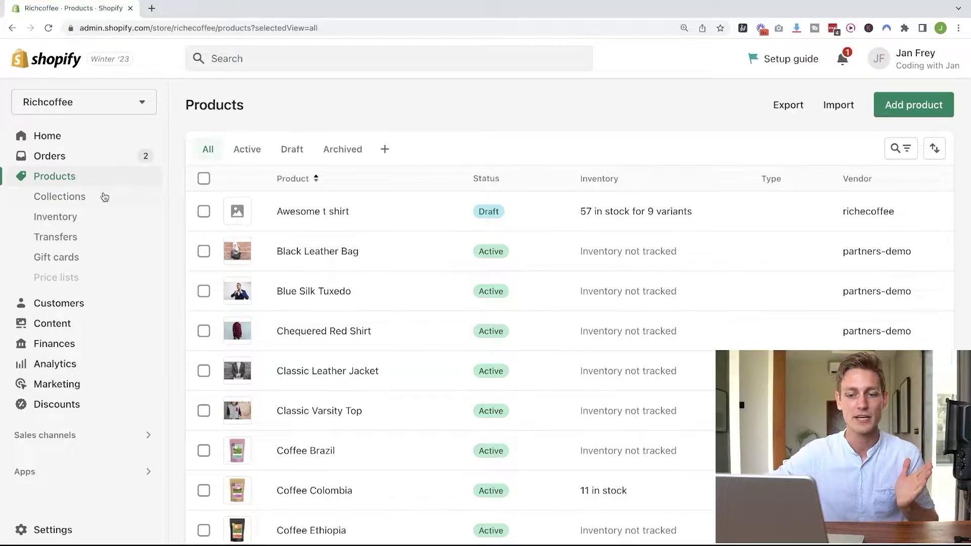
# - Start a new metaobject definition from the store's content section and name it Designer
pyautogui.click(53, 324)
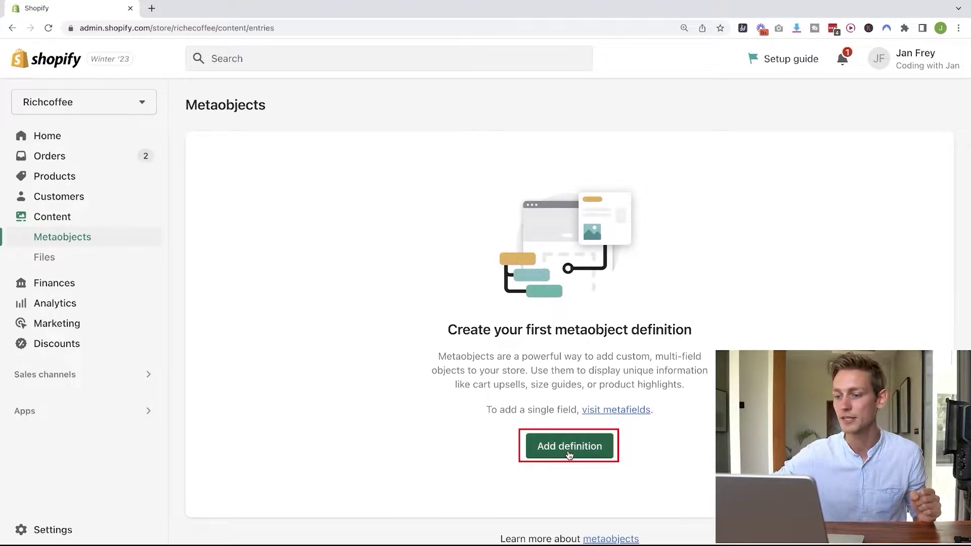
pyautogui.click(568, 451)
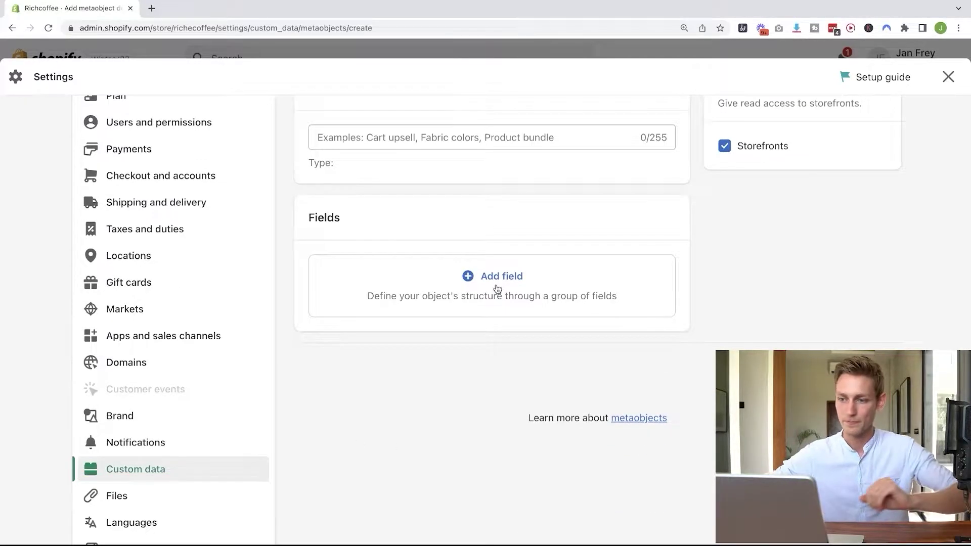
pyautogui.scroll(3, 347, 279)
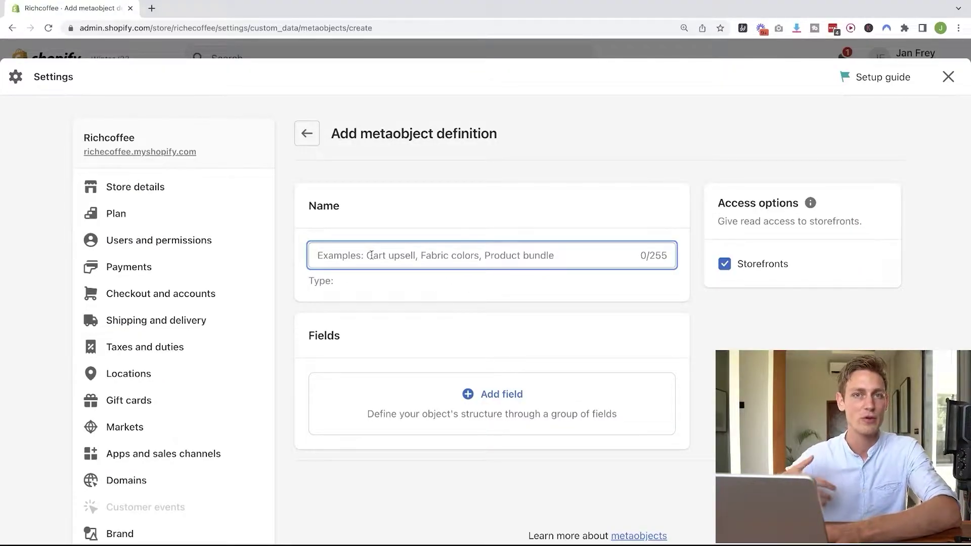
pyautogui.write('Designer')
pyautogui.moveTo(307, 282); pyautogui.dragTo(379, 287)
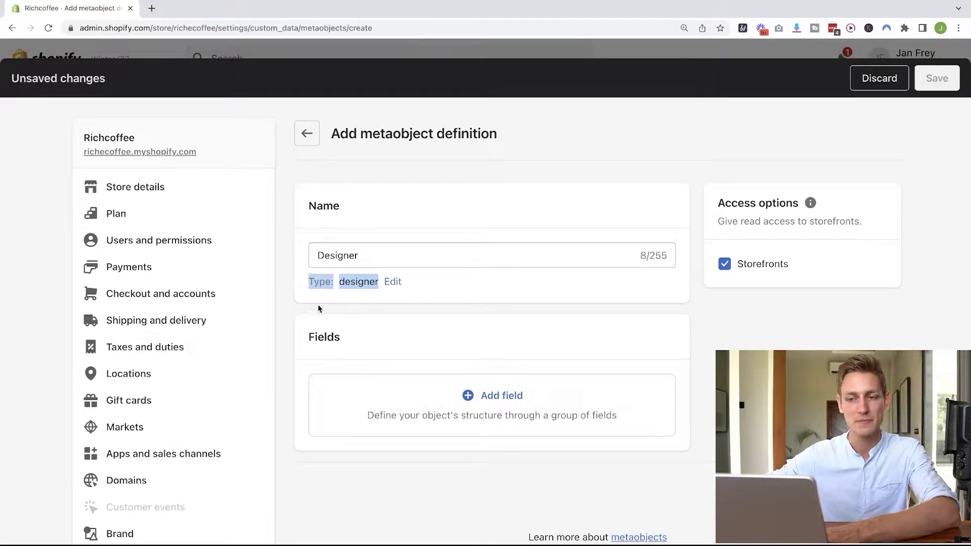
pyautogui.click(345, 261)
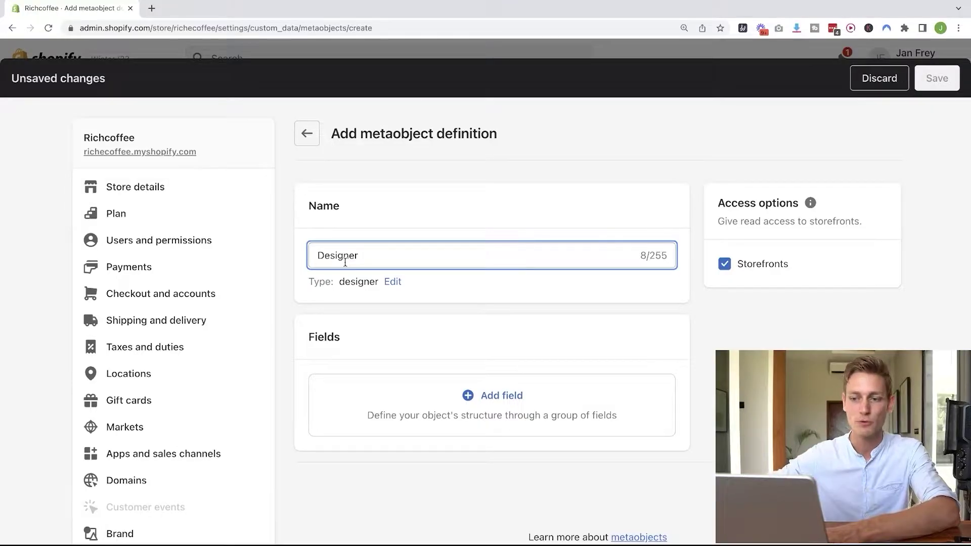
# - Begin a single line text field named Name in the Designer definition
pyautogui.scroll(-2, 414, 272)
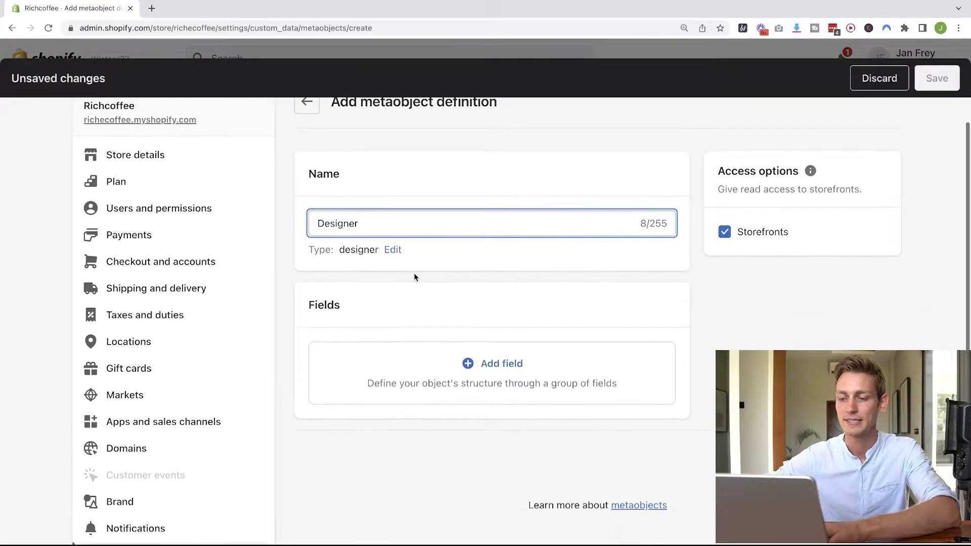
pyautogui.click(495, 392)
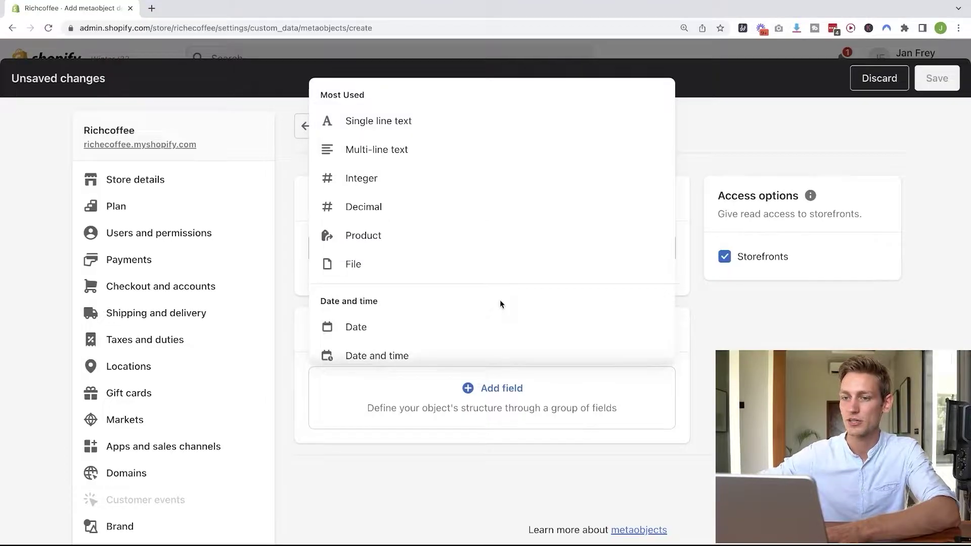
pyautogui.click(416, 123)
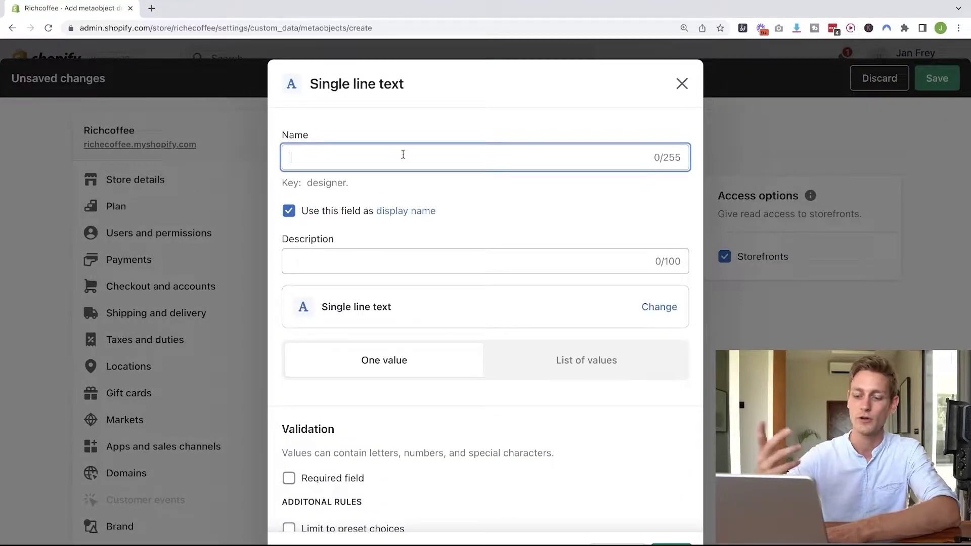
pyautogui.write('Name')
# - Examine the Name field's description, value and validation options, down to the regular expression rule
pyautogui.scroll(-2, 472, 140)
pyautogui.click(383, 194)
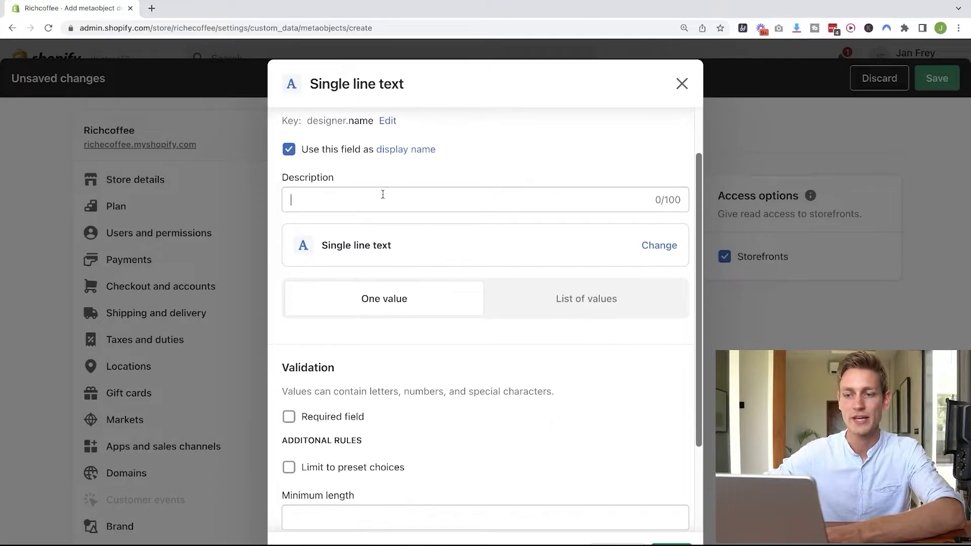
pyautogui.scroll(2, 383, 194)
pyautogui.scroll(-3, 332, 266)
pyautogui.moveTo(287, 305); pyautogui.dragTo(354, 308)
pyautogui.click(358, 310)
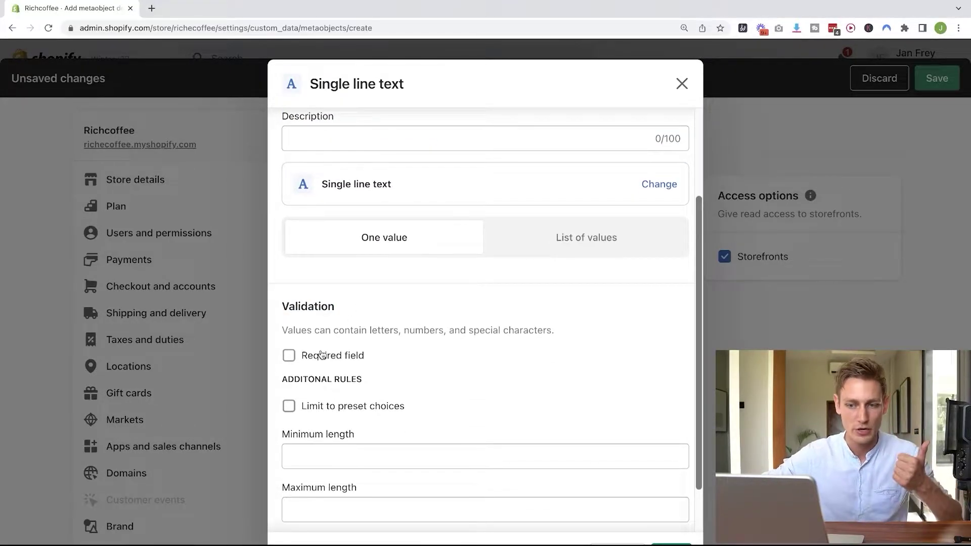
pyautogui.scroll(-2, 314, 452)
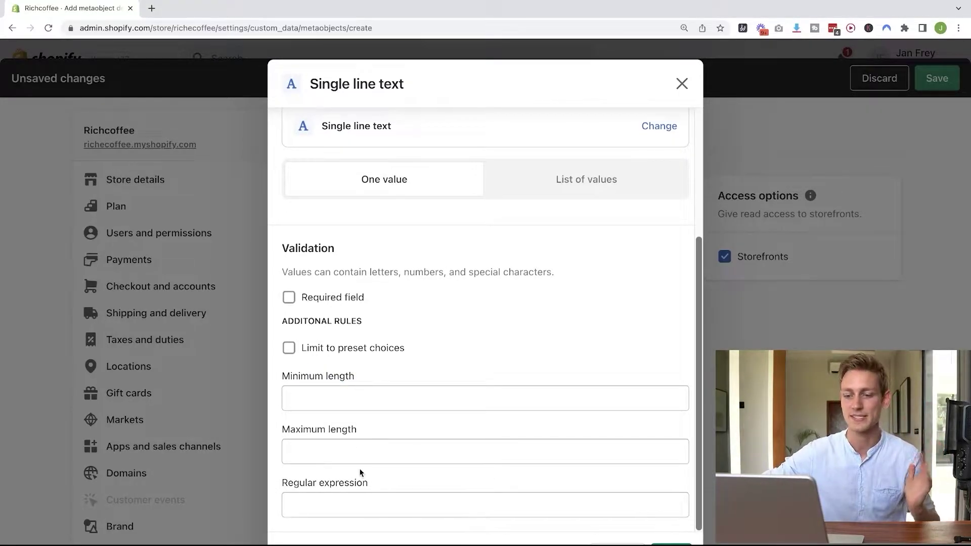
pyautogui.moveTo(287, 484); pyautogui.dragTo(367, 484)
pyautogui.click(366, 483)
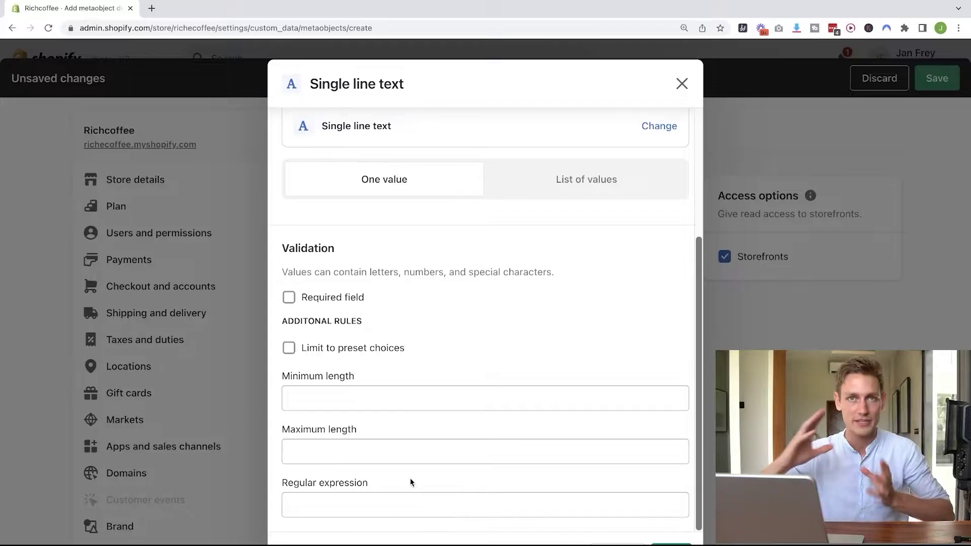
# - Add the Name field to the Designer definition
pyautogui.scroll(4, 413, 470)
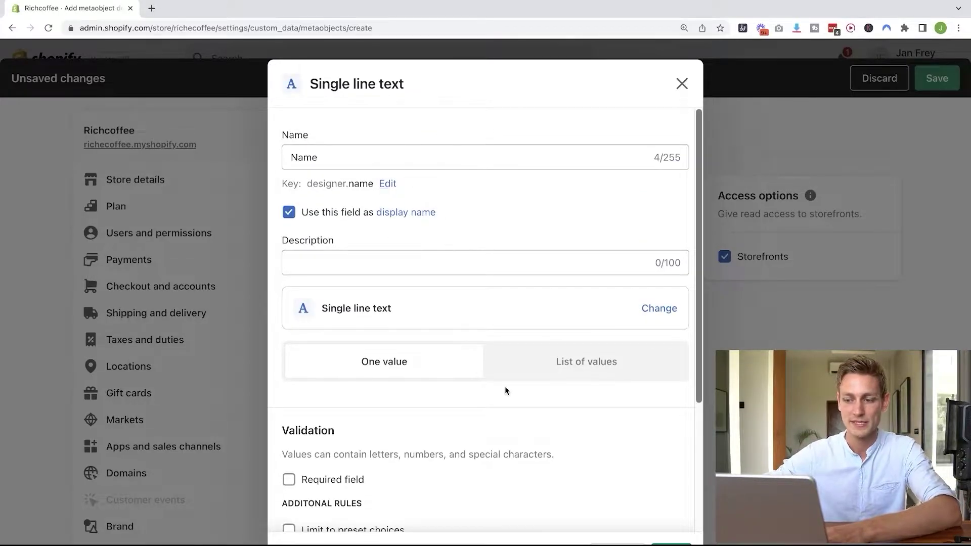
pyautogui.click(671, 539)
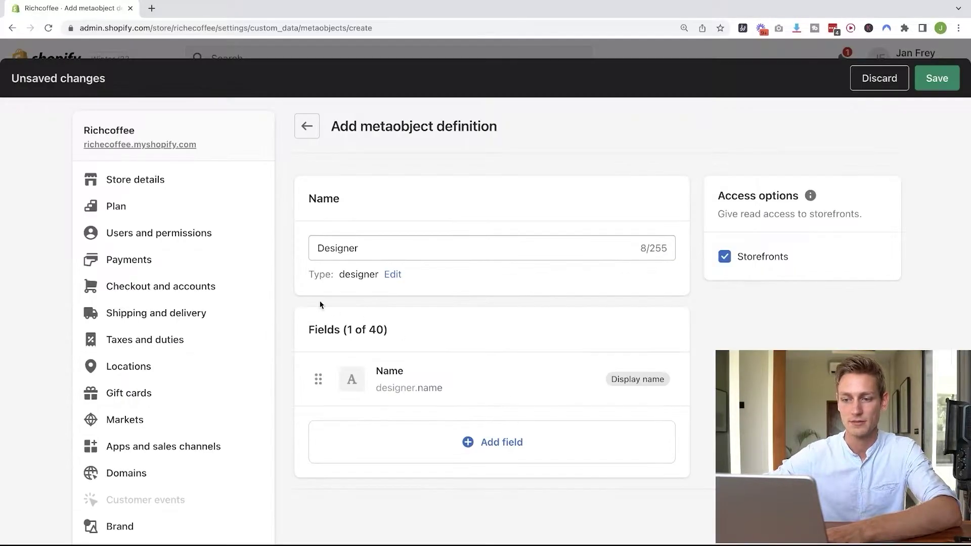
# - Add a multi-line text field named Description to the Designer definition
pyautogui.click(469, 442)
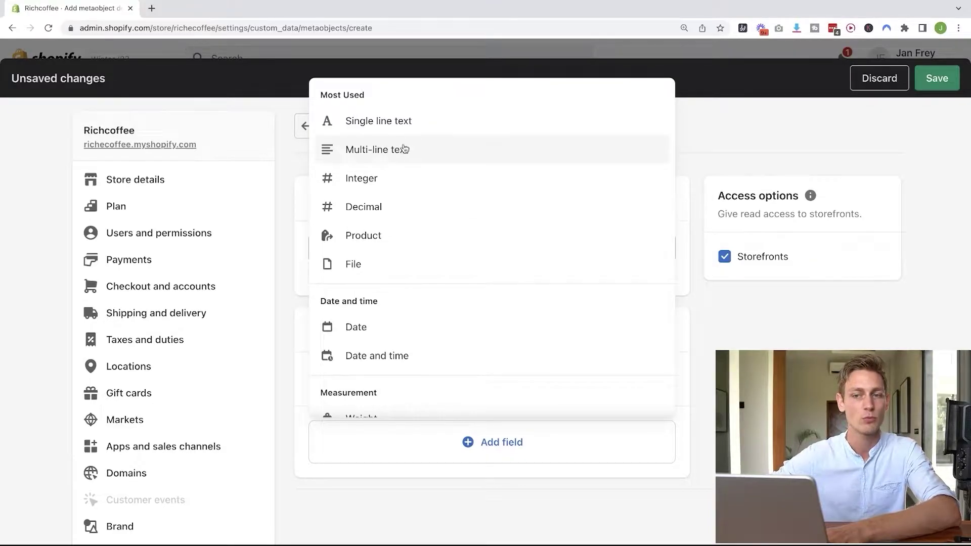
pyautogui.click(393, 152)
pyautogui.write('Description')
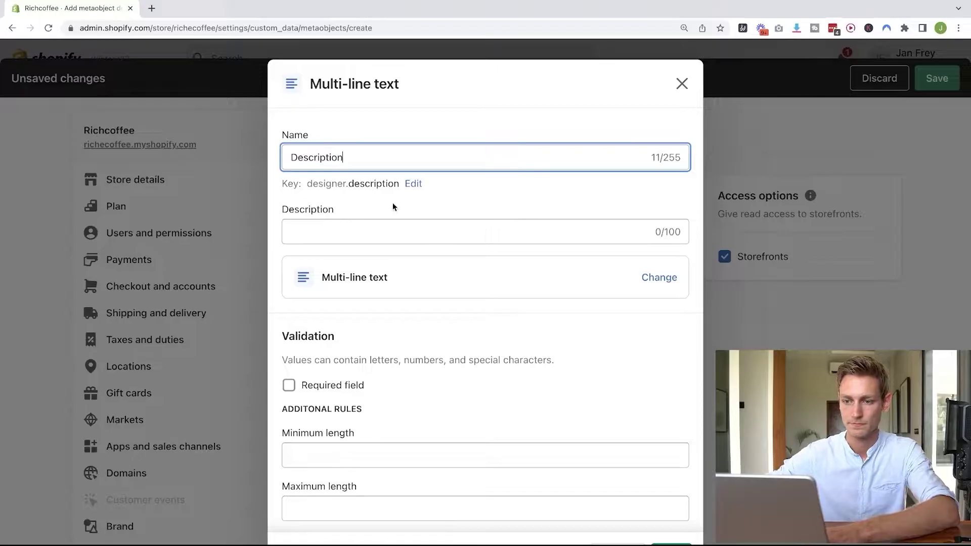
pyautogui.click(658, 544)
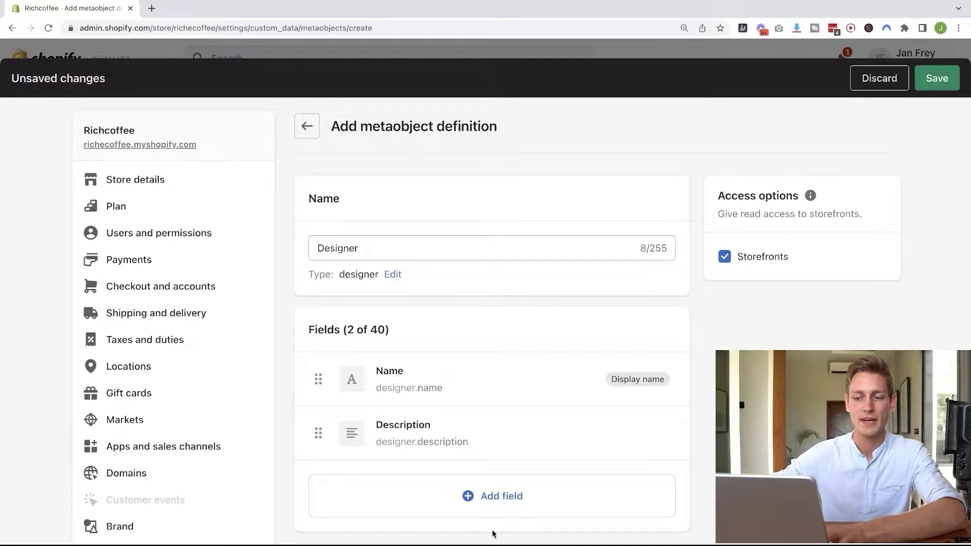
# - Add a single-file field named Photo to the Designer definition
pyautogui.click(509, 498)
pyautogui.click(414, 309)
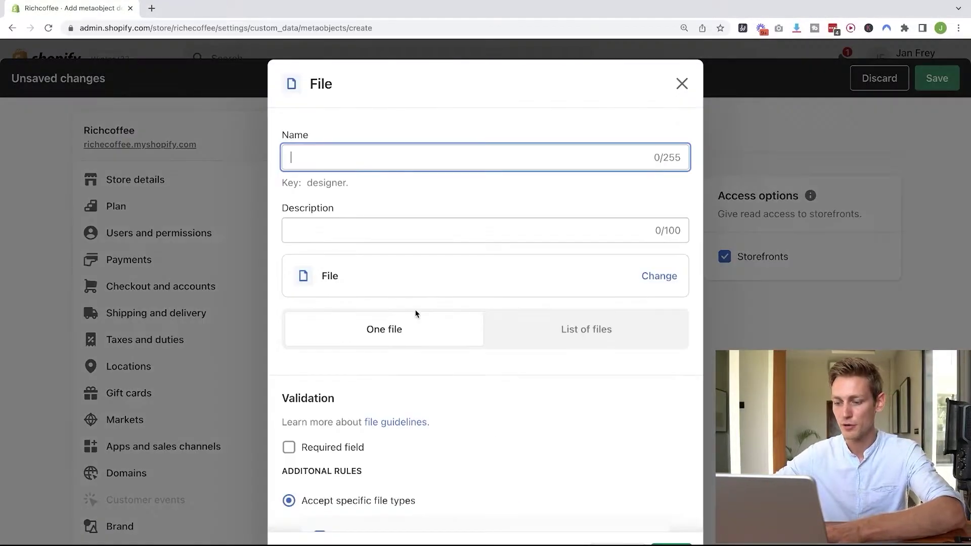
pyautogui.write('Photo')
pyautogui.click(671, 544)
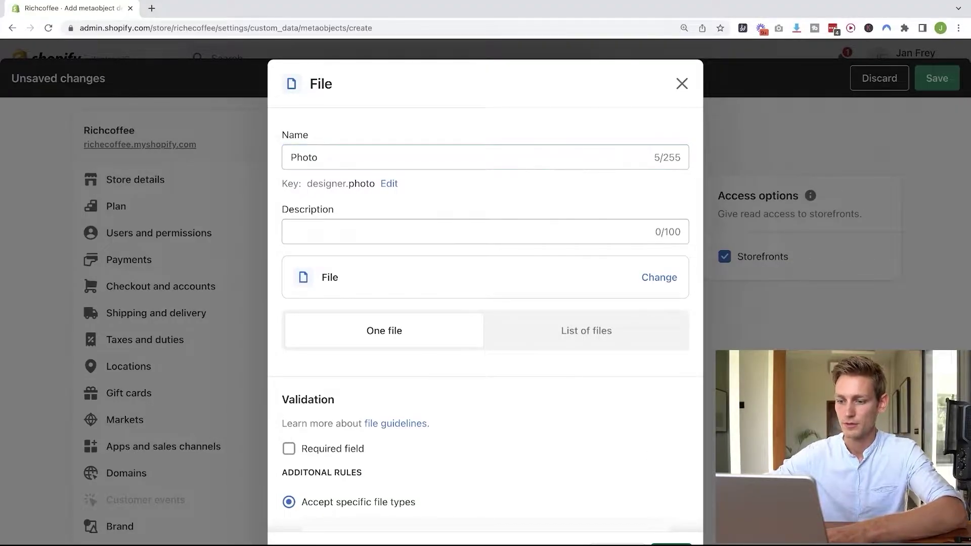
# - Add a single-value URL field named Website to the Designer definition
pyautogui.scroll(-1, 388, 519)
pyautogui.scroll(-2, 489, 445)
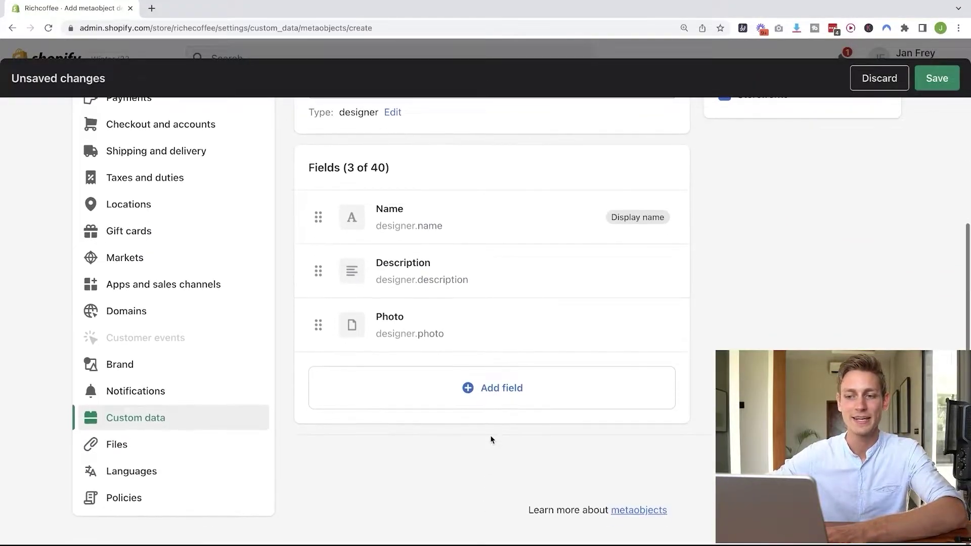
pyautogui.click(498, 406)
pyautogui.scroll(-12, 485, 136)
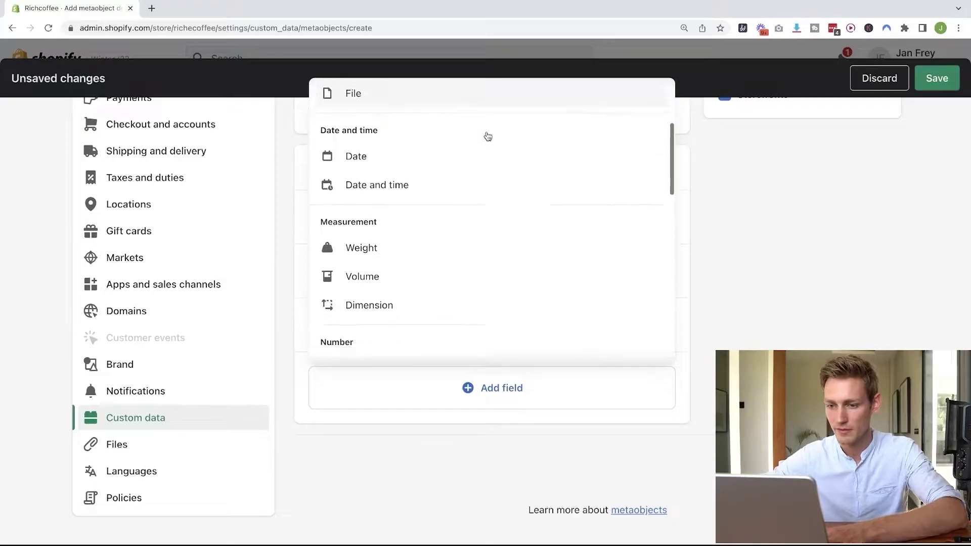
pyautogui.scroll(-6, 487, 136)
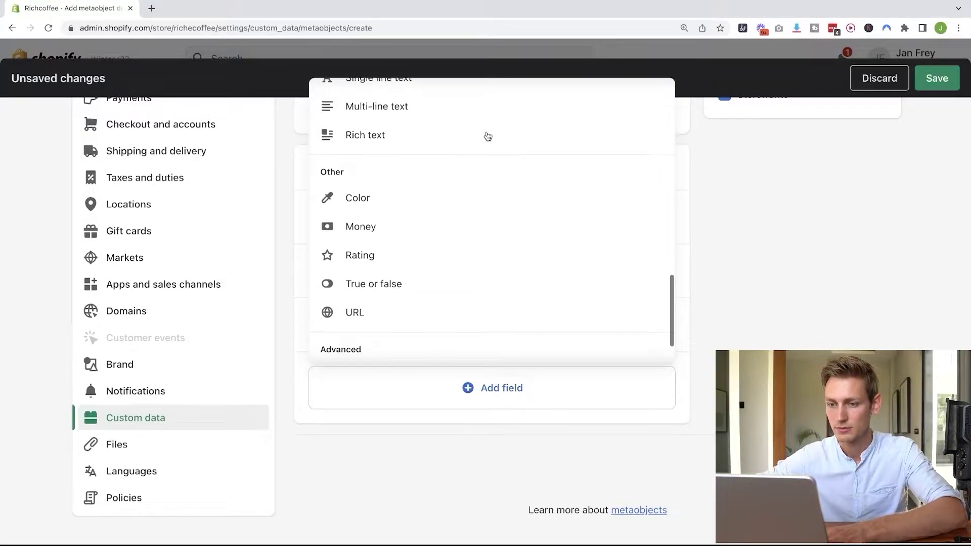
pyautogui.click(354, 279)
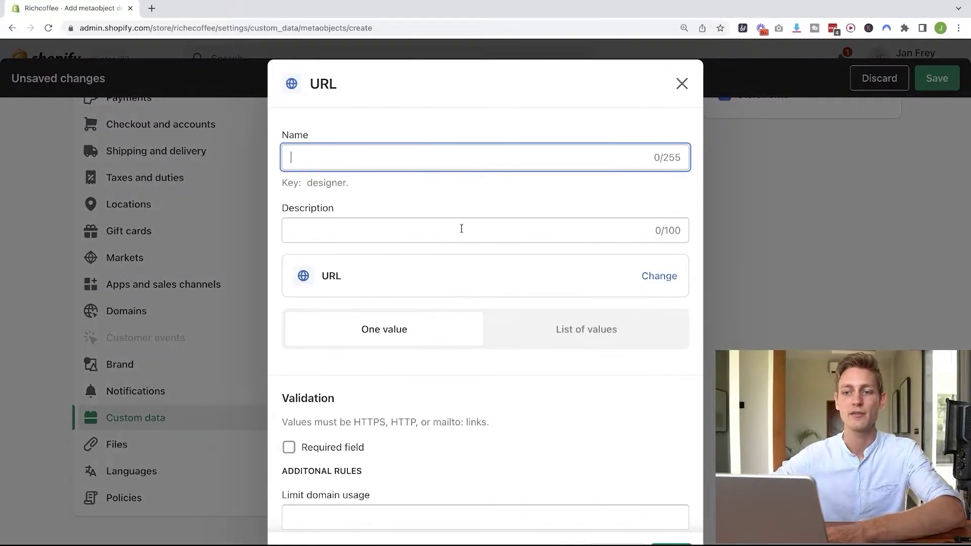
pyautogui.write('Website')
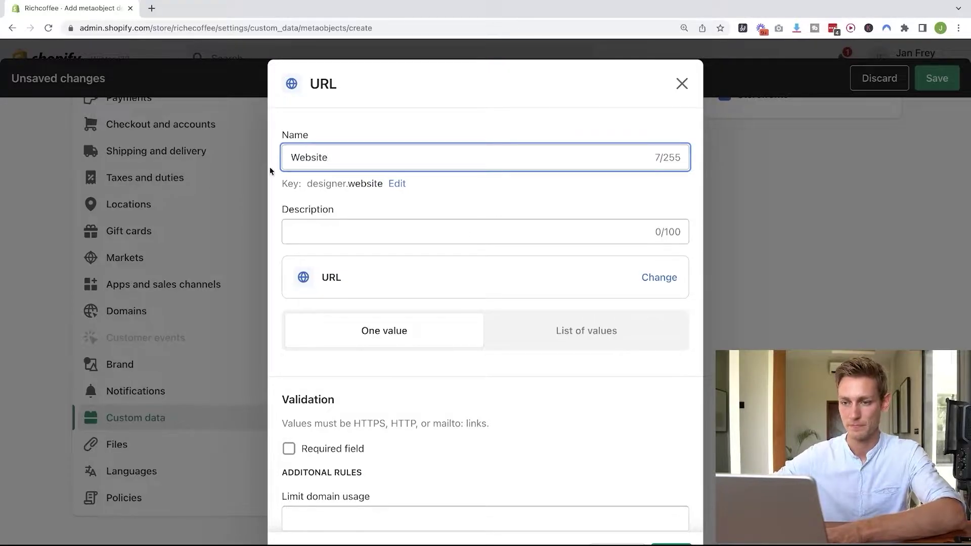
pyautogui.press('Return')
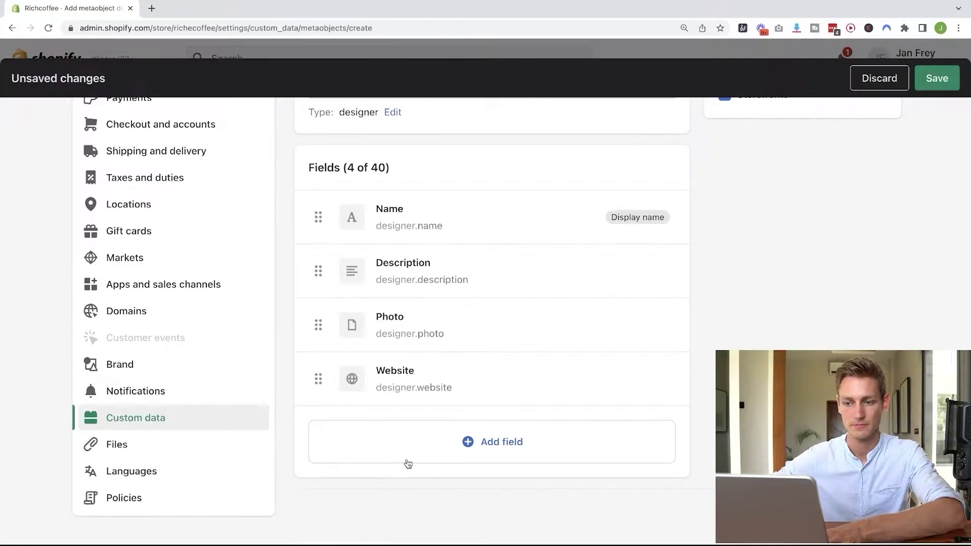
# - Check the list of fields and save the Designer metaobject definition
pyautogui.scroll(2, 404, 464)
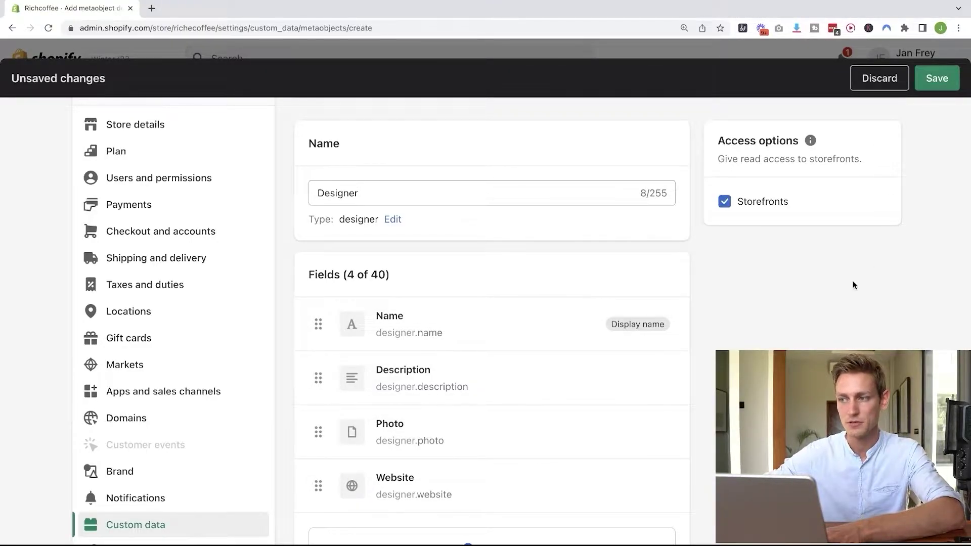
pyautogui.scroll(-3, 852, 282)
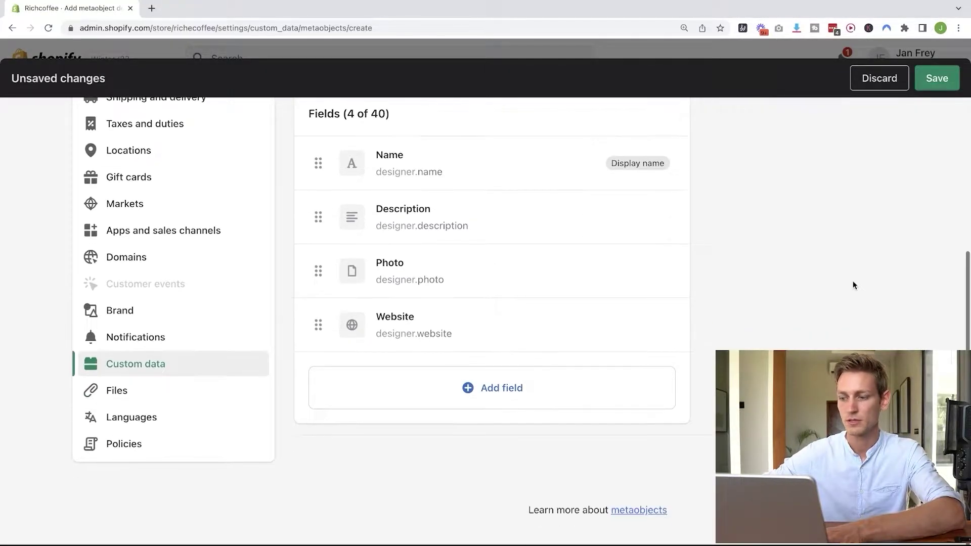
pyautogui.click(937, 78)
pyautogui.moveTo(334, 204); pyautogui.dragTo(517, 204)
pyautogui.click(519, 204)
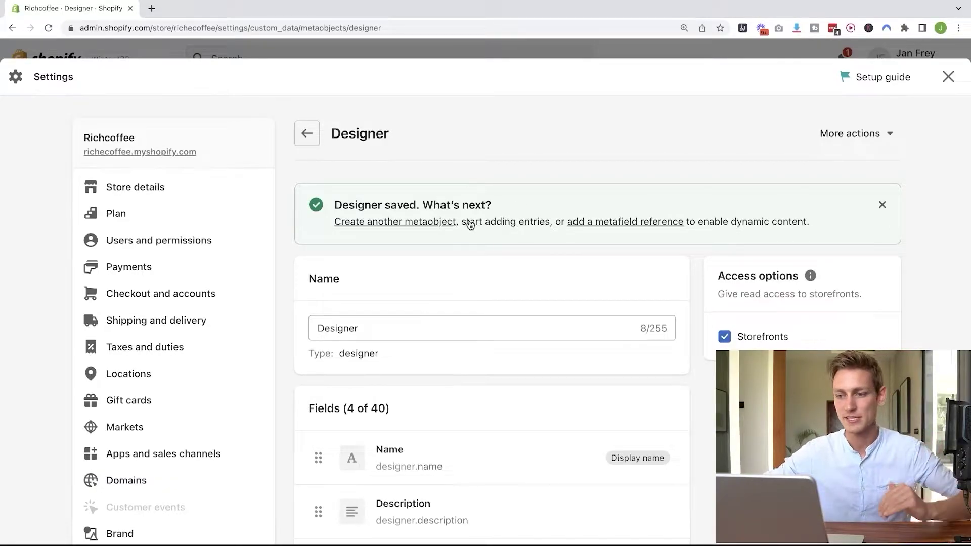
# - Go to the metaobject entries and start a new entry based on the Designer definition
pyautogui.click(512, 224)
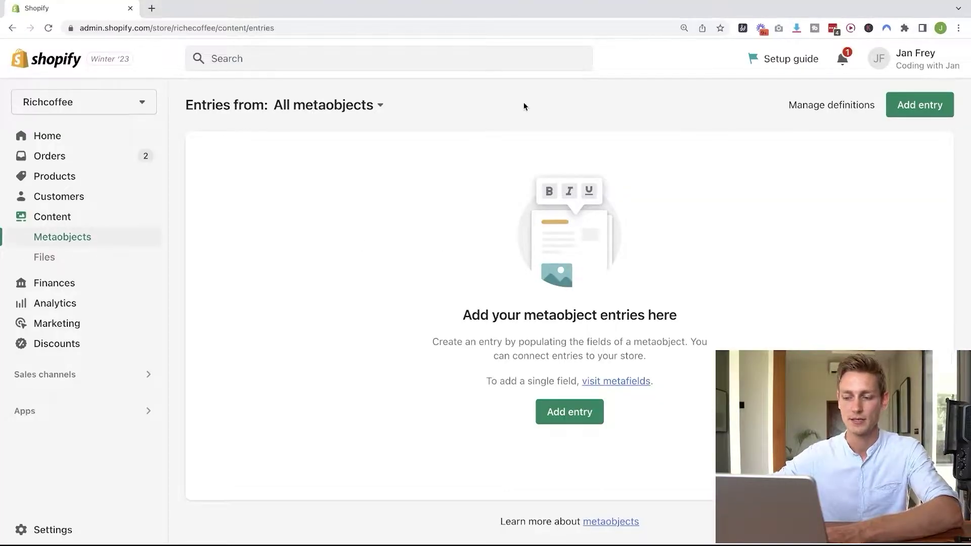
pyautogui.click(574, 415)
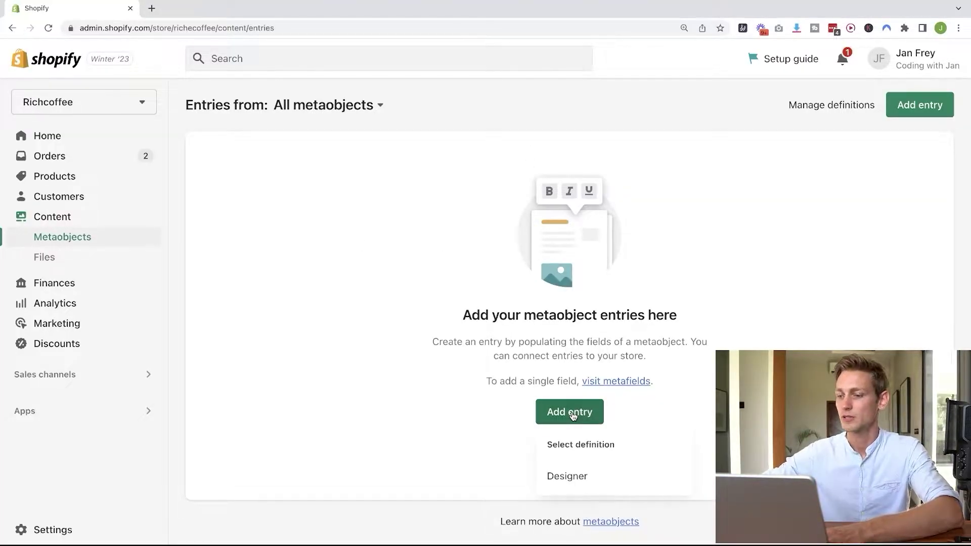
pyautogui.click(584, 479)
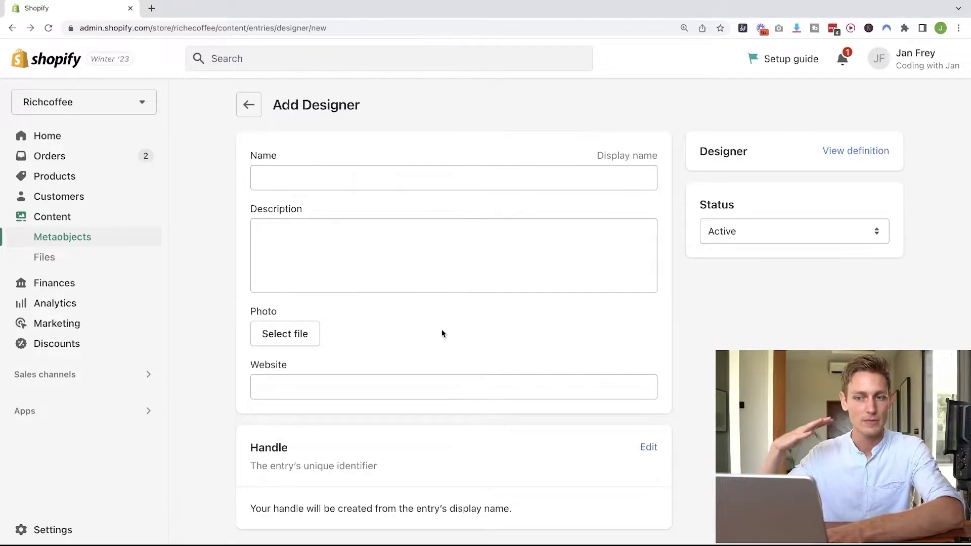
# - Examine the Name, Description, Photo and Website fields of the blank Designer entry
pyautogui.click(289, 169)
pyautogui.click(283, 251)
pyautogui.click(278, 396)
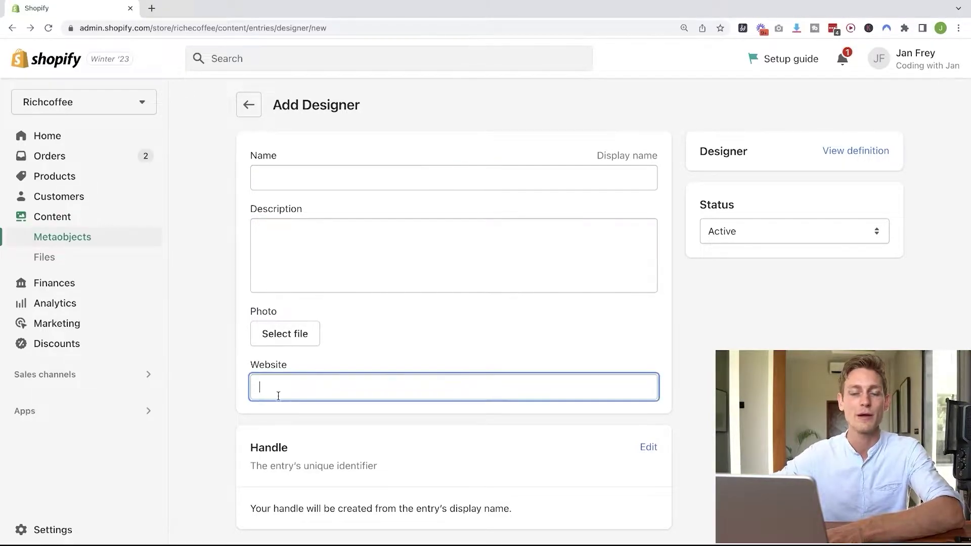
pyautogui.click(410, 345)
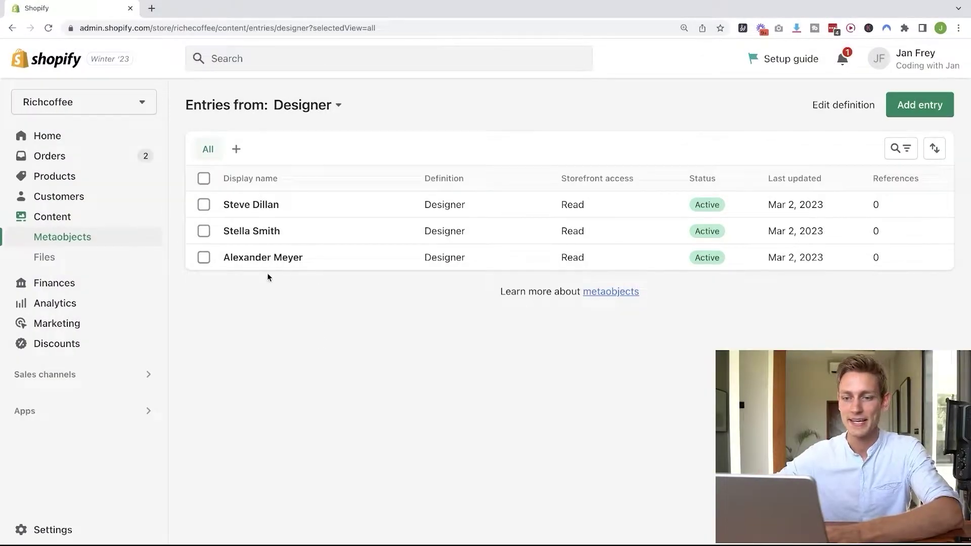
# - Review the field values of the last designer entry in the list, including its website, and return to the Designer entries
pyautogui.click(257, 257)
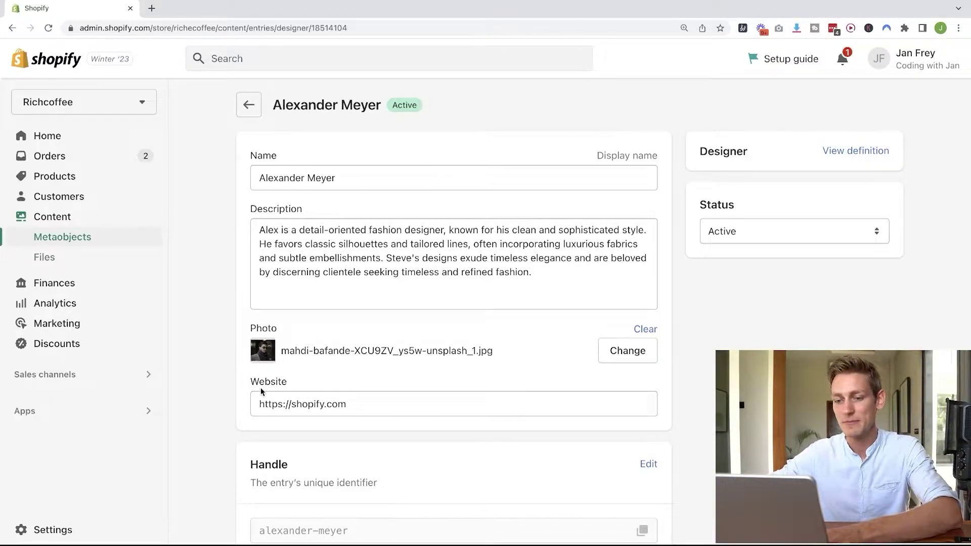
pyautogui.tripleClick(370, 406)
pyautogui.click(233, 411)
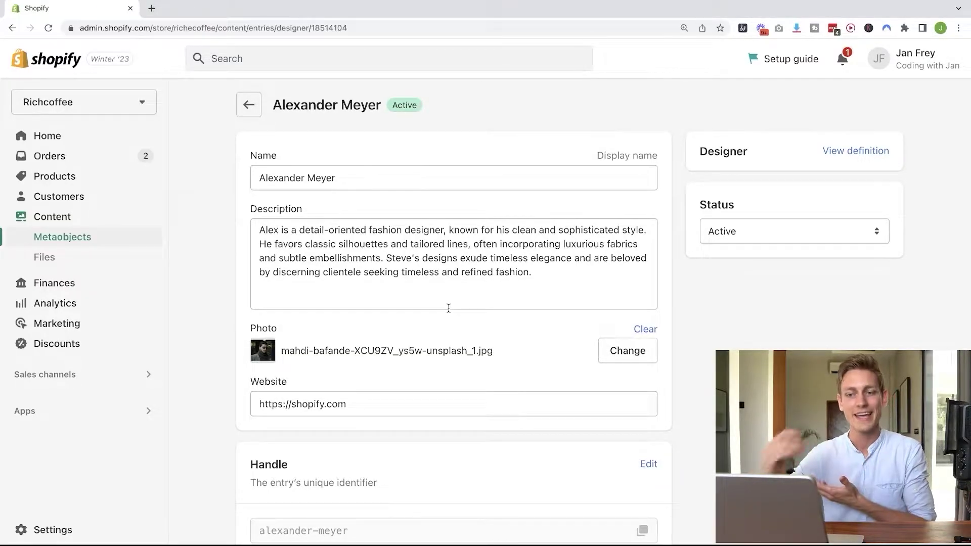
pyautogui.click(249, 105)
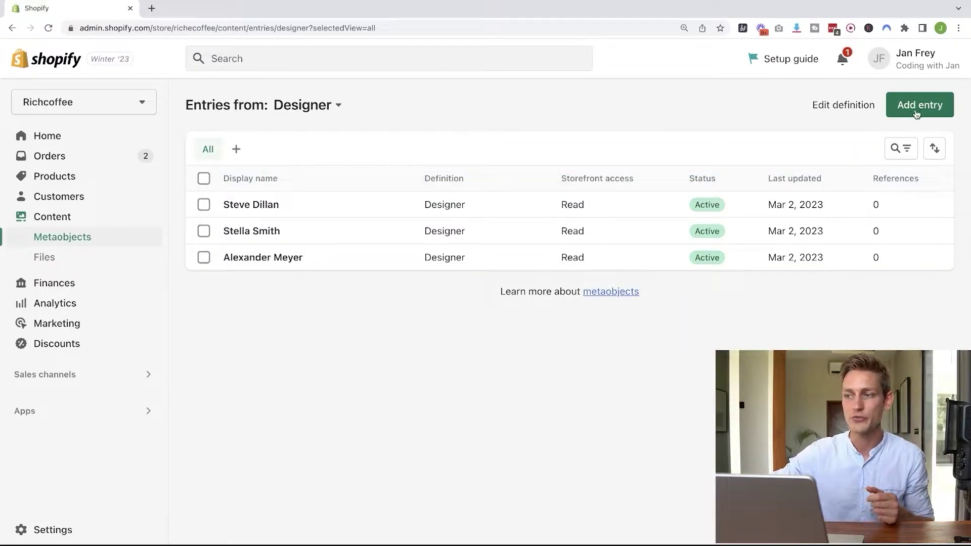
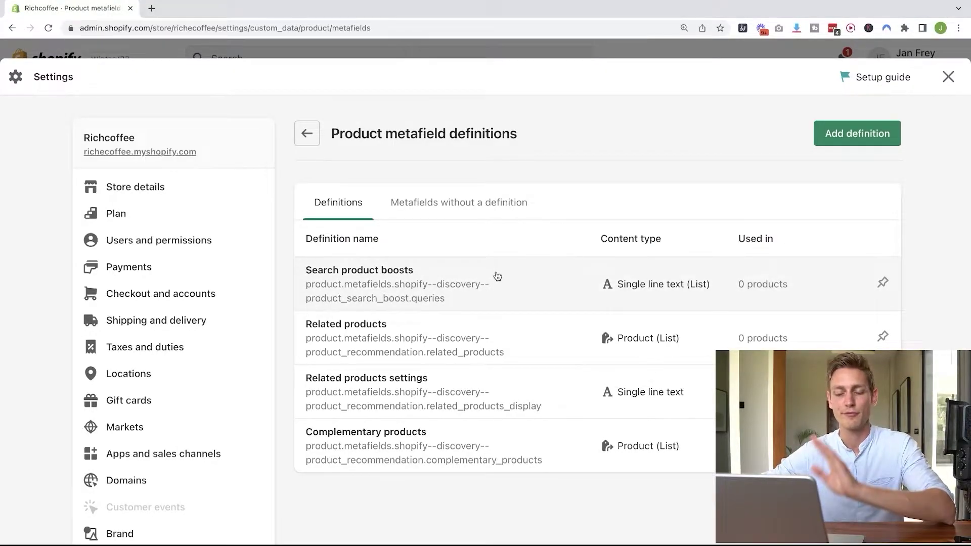
# - Look over the product metafield definitions and start a new product metafield definition named Designer
pyautogui.scroll(-2, 527, 291)
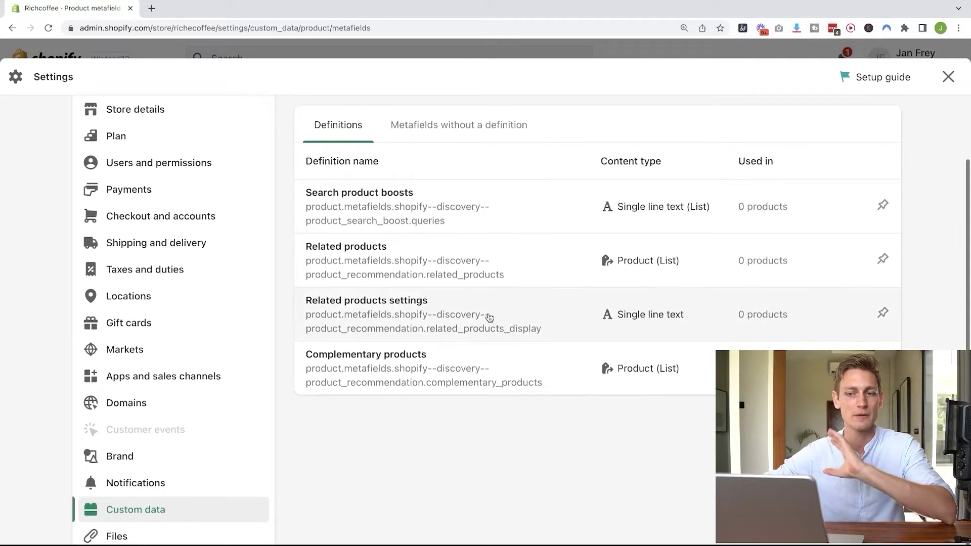
pyautogui.scroll(2, 488, 319)
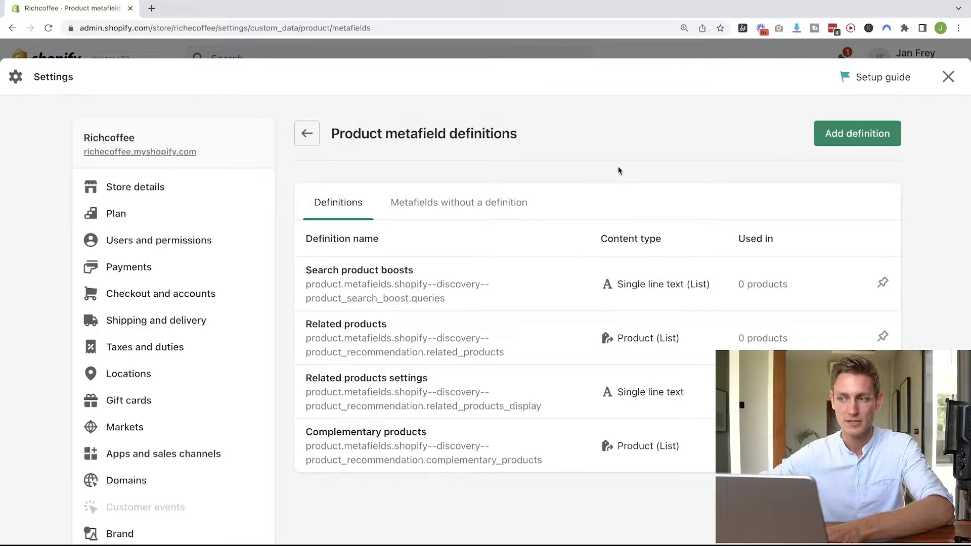
pyautogui.click(852, 134)
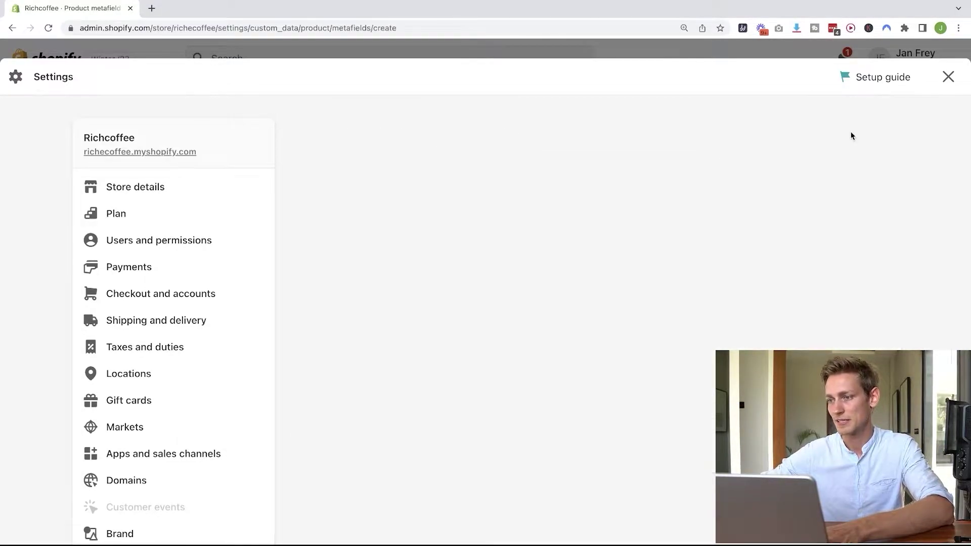
pyautogui.click(497, 223)
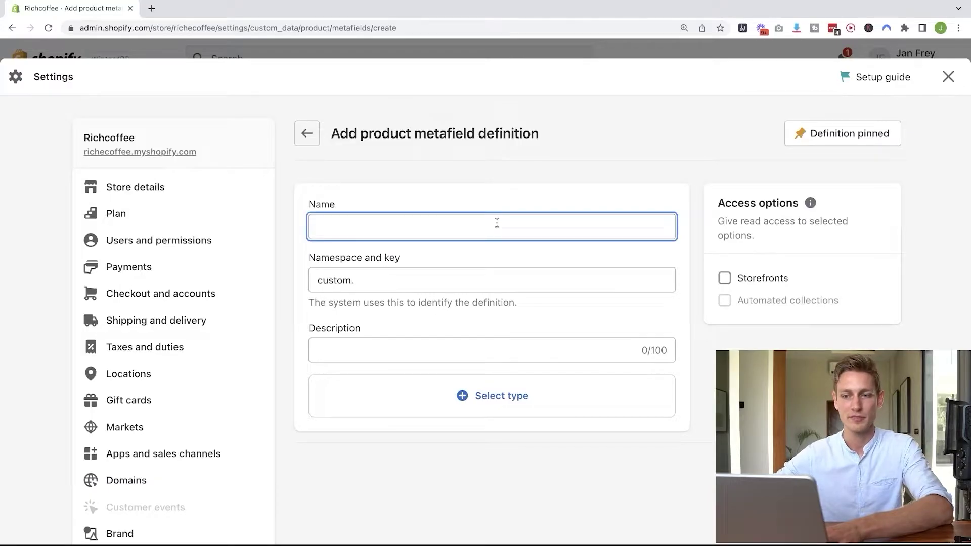
pyautogui.write('Designer')
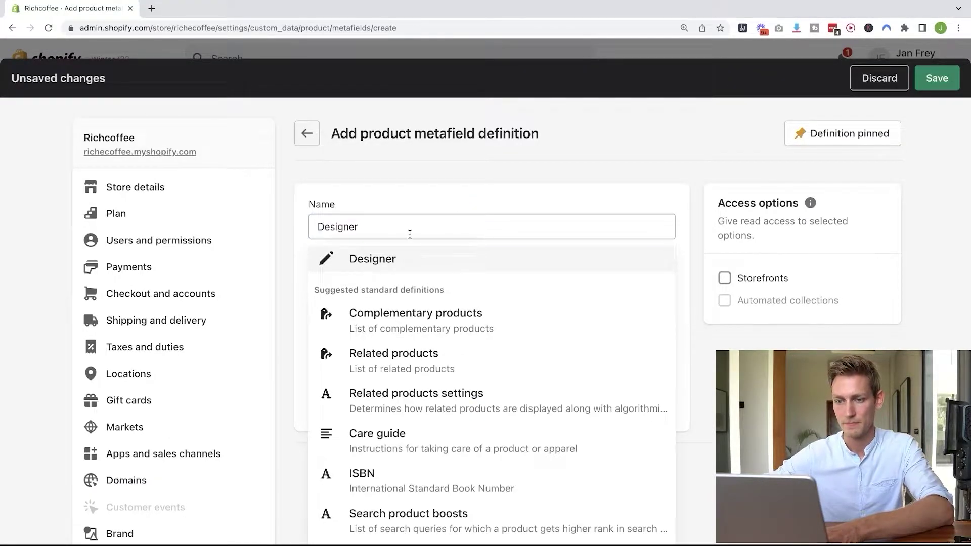
pyautogui.click(388, 251)
# - Examine the namespace and key of the new Designer product metafield
pyautogui.moveTo(310, 258); pyautogui.dragTo(405, 265)
pyautogui.click(416, 267)
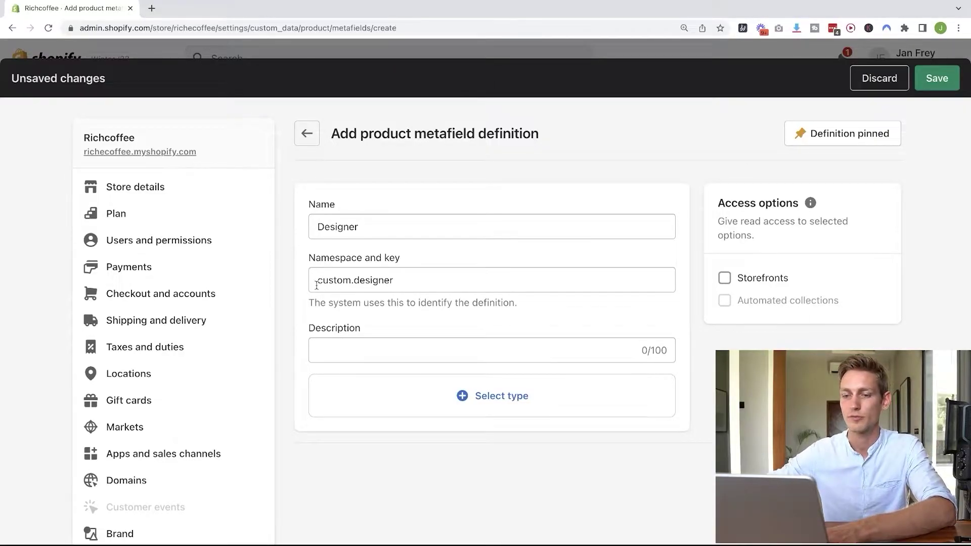
pyautogui.moveTo(317, 285); pyautogui.dragTo(445, 282)
pyautogui.click(449, 282)
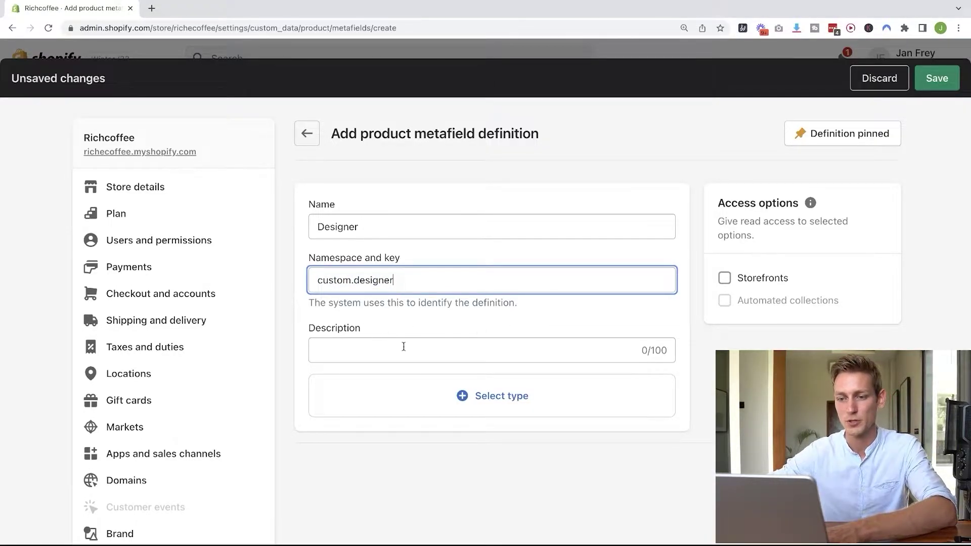
# - Set the content type of the Designer product metafield to the Metaobject reference
pyautogui.scroll(-1, 466, 396)
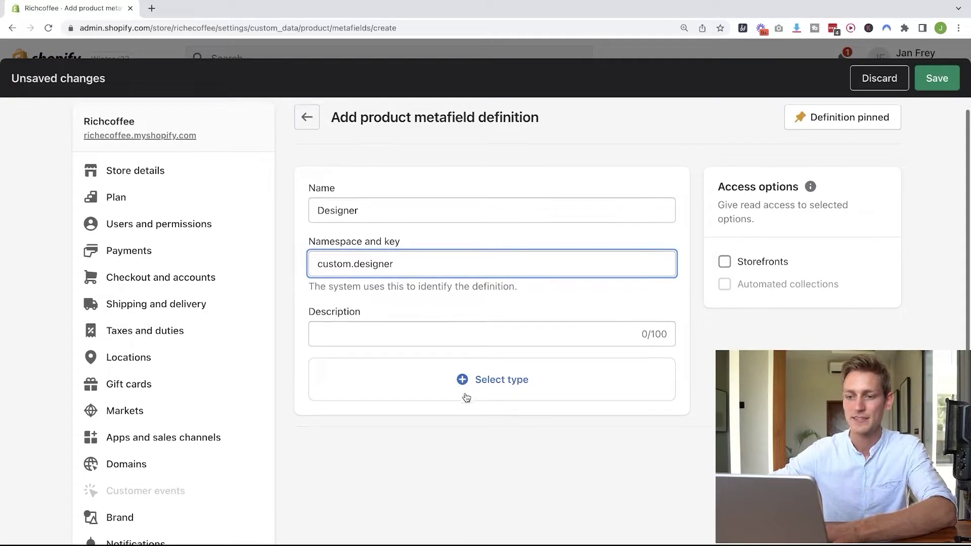
pyautogui.click(497, 372)
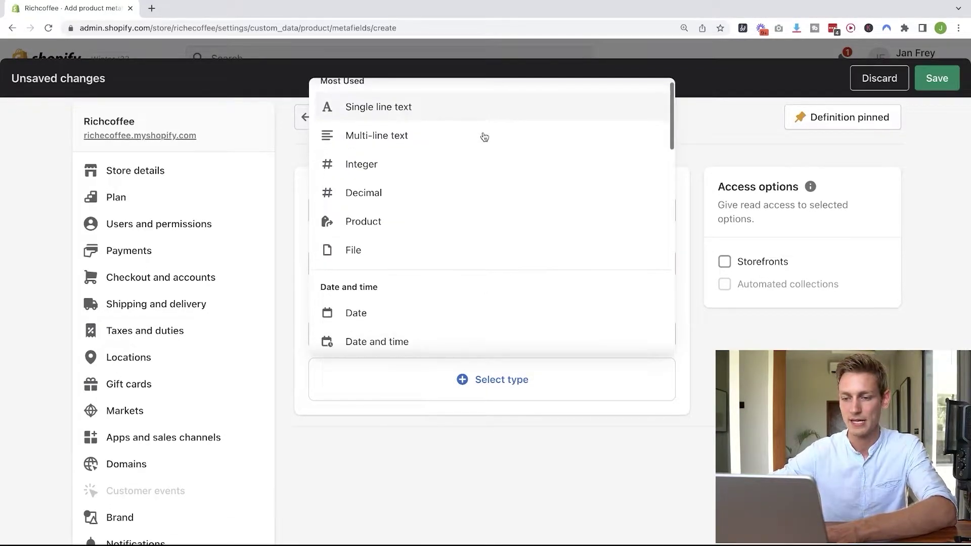
pyautogui.scroll(-9, 484, 137)
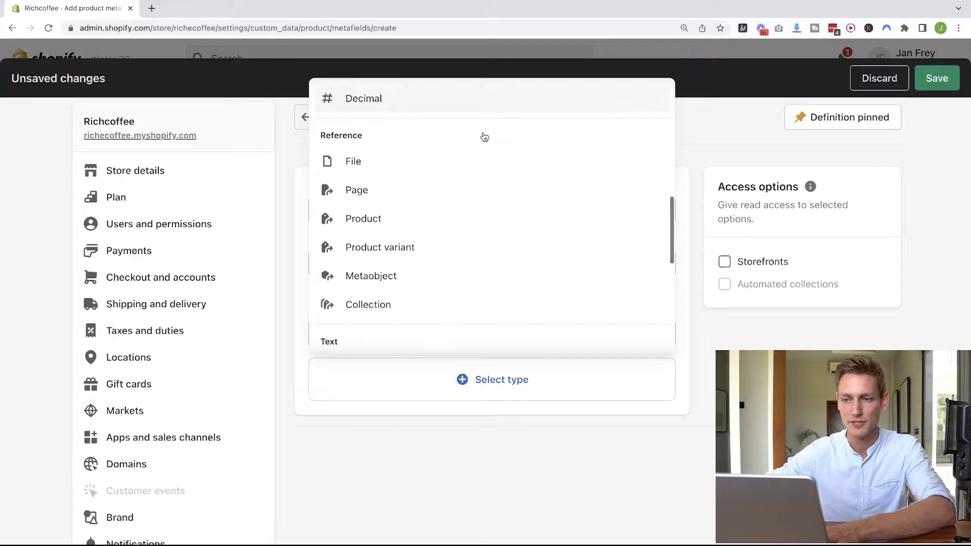
pyautogui.click(365, 275)
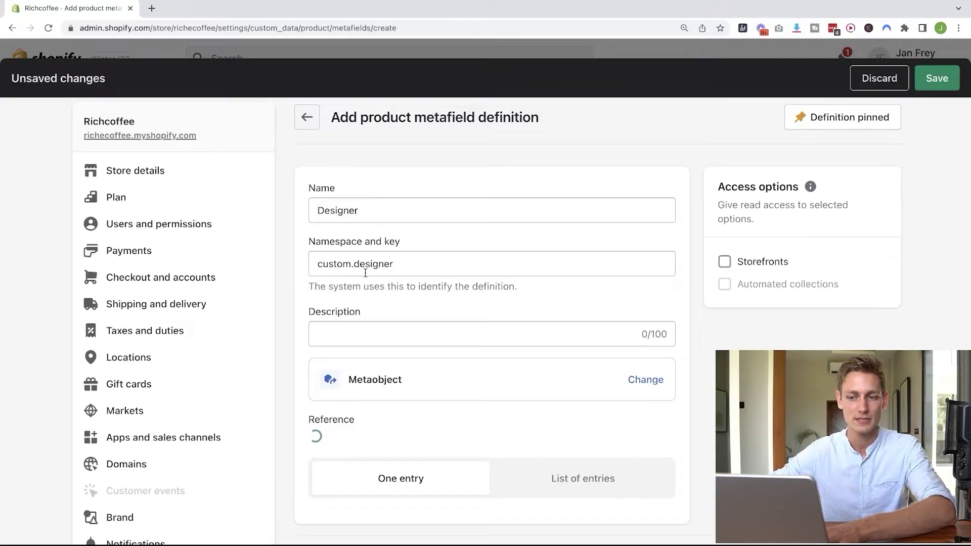
pyautogui.scroll(-1, 440, 349)
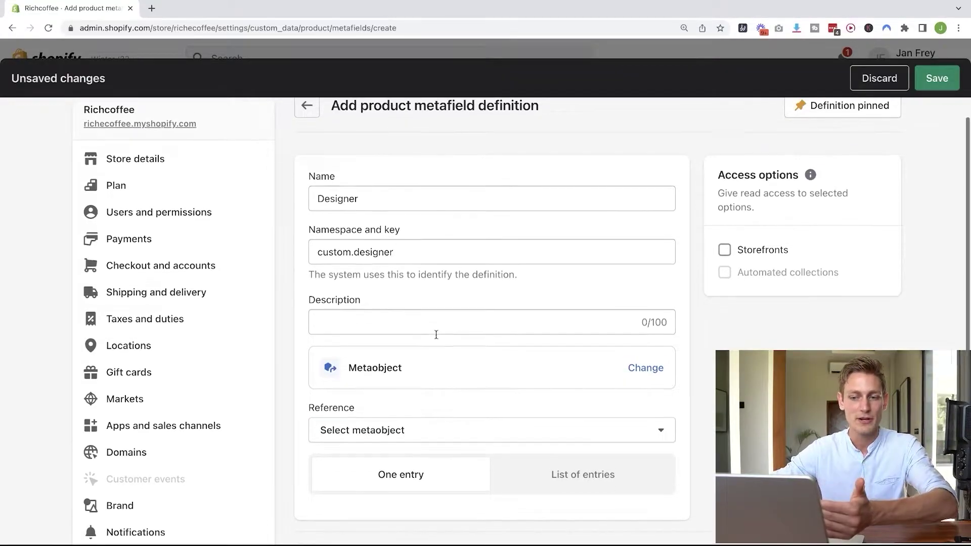
# - Set the metafield's reference to the Designer metaobject, save the product metafield definition and leave the settings
pyautogui.click(347, 407)
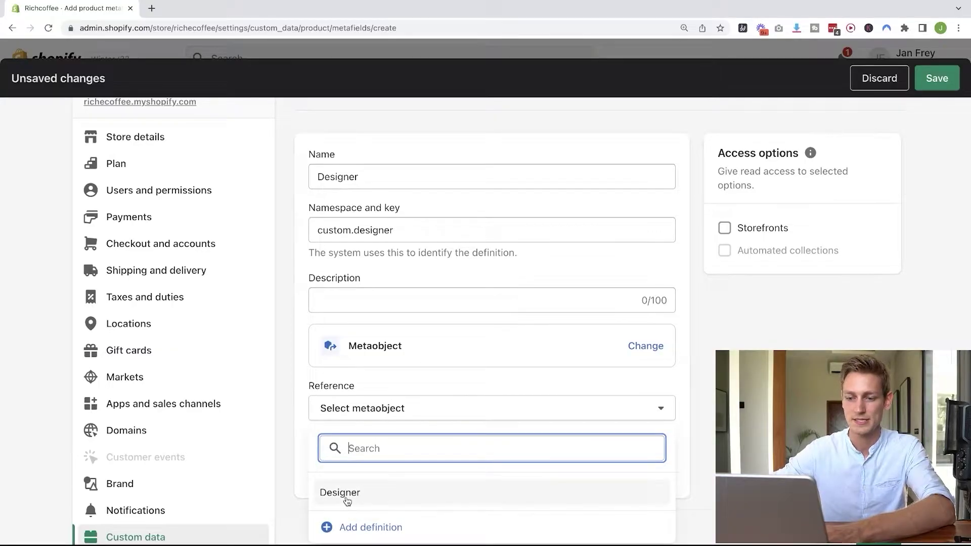
pyautogui.click(377, 500)
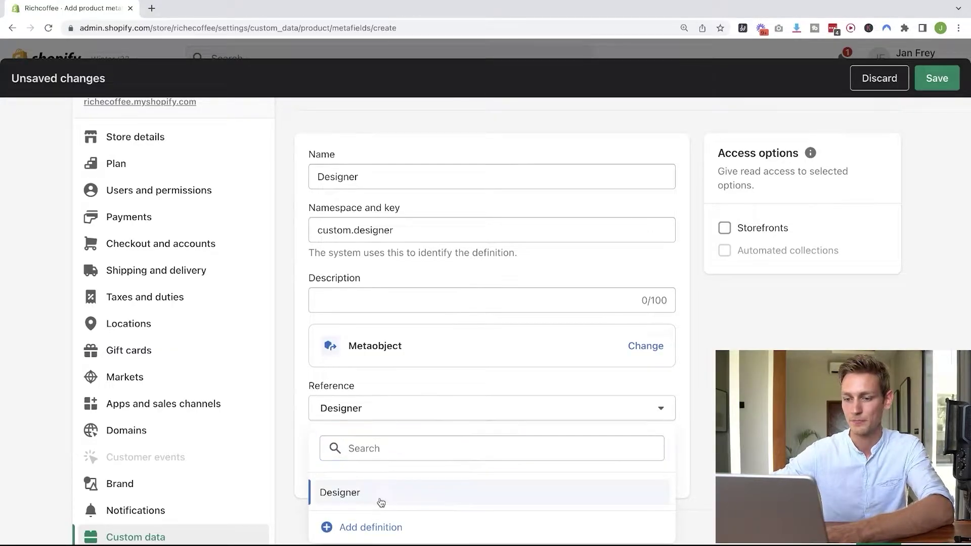
pyautogui.scroll(1, 519, 362)
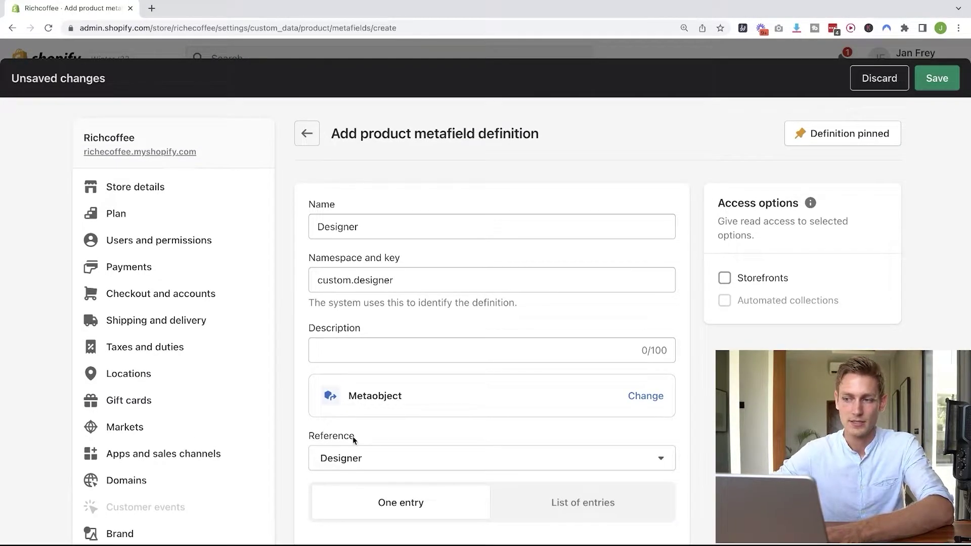
pyautogui.click(938, 81)
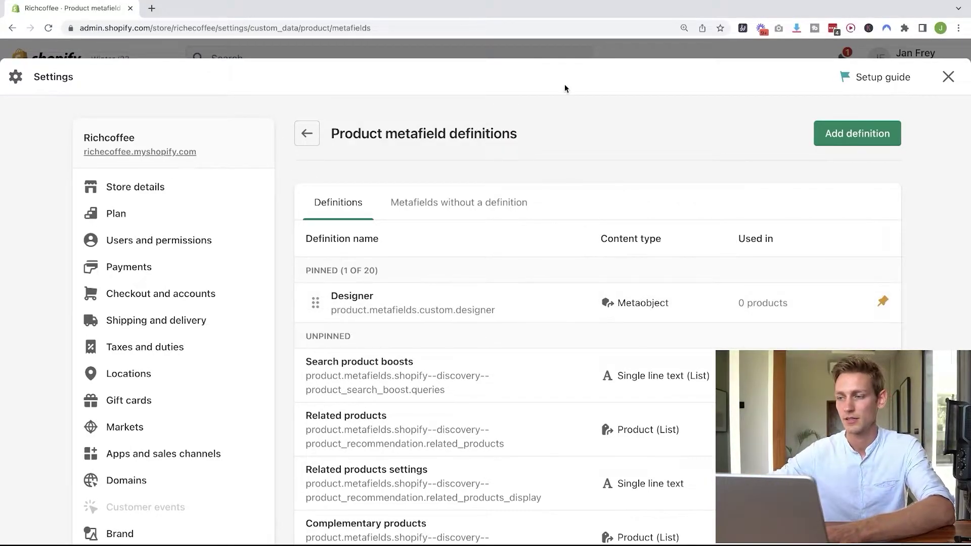
pyautogui.click(948, 77)
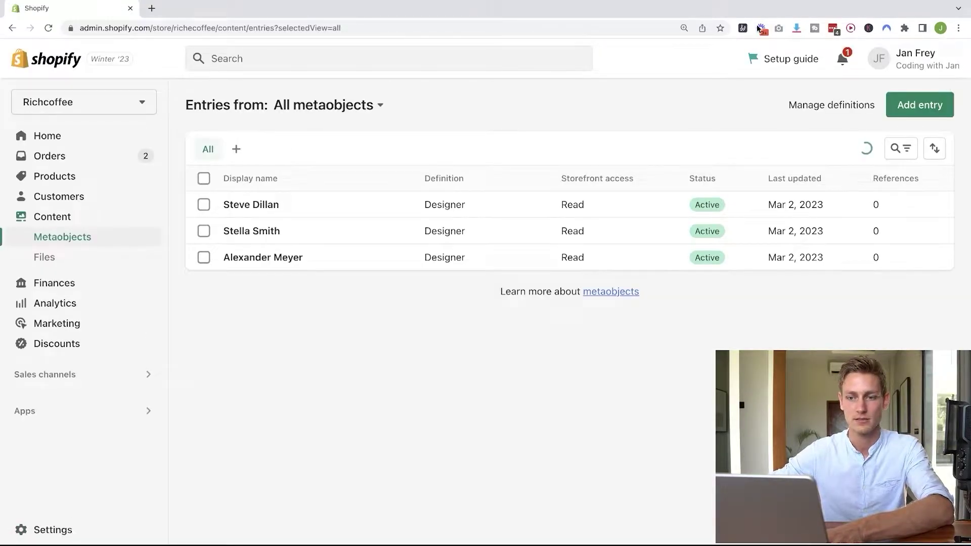
# - From the product list, open Blue Silk Tuxedo, Dark Denim Top and LED High Tops in separate browser tabs
pyautogui.click(65, 184)
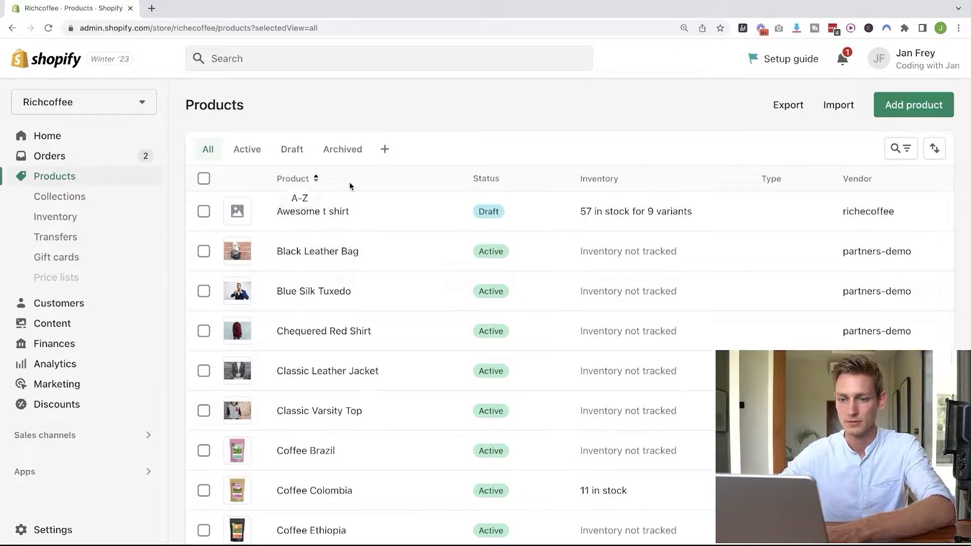
pyautogui.scroll(-1, 405, 101)
pyautogui.rightClick(302, 284)
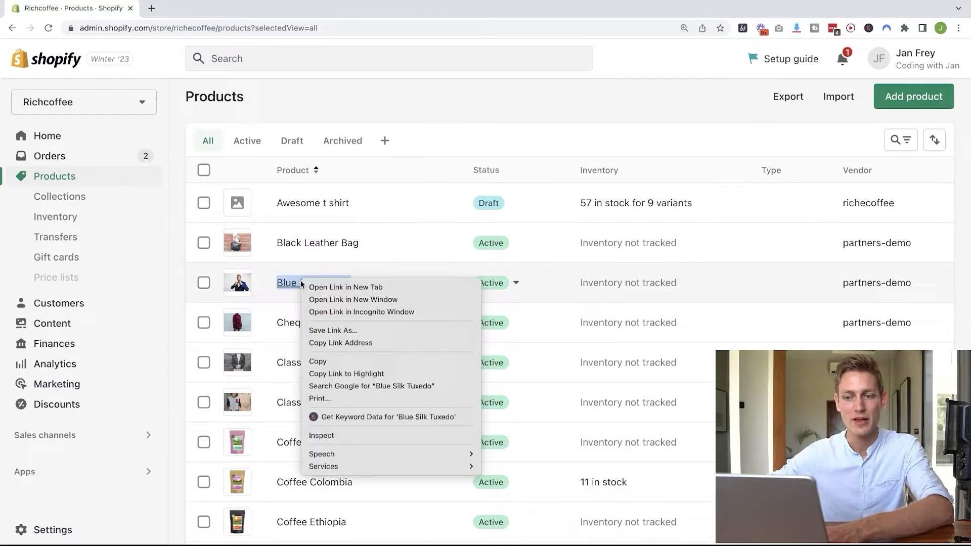
pyautogui.click(323, 287)
pyautogui.scroll(-4, 299, 384)
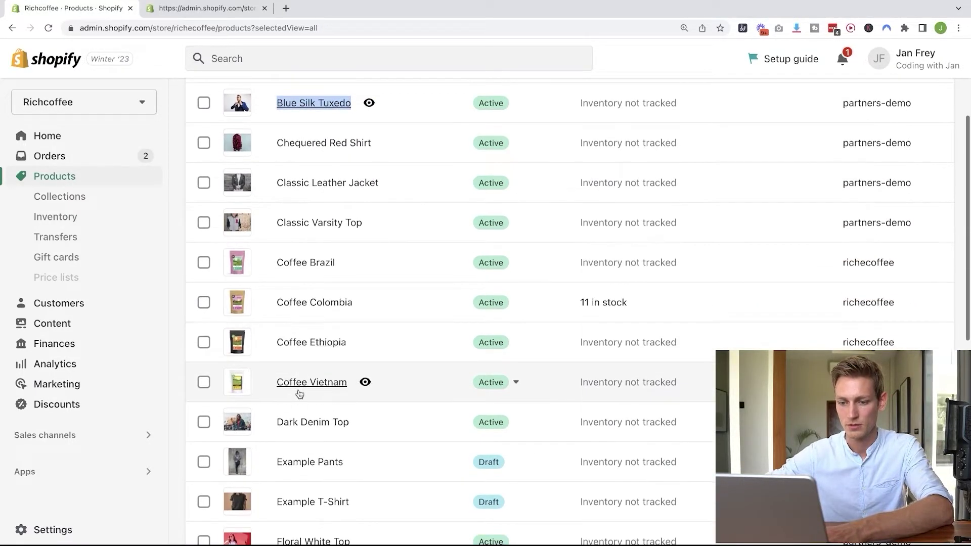
pyautogui.rightClick(314, 422)
pyautogui.click(326, 407)
pyautogui.scroll(-1, 364, 336)
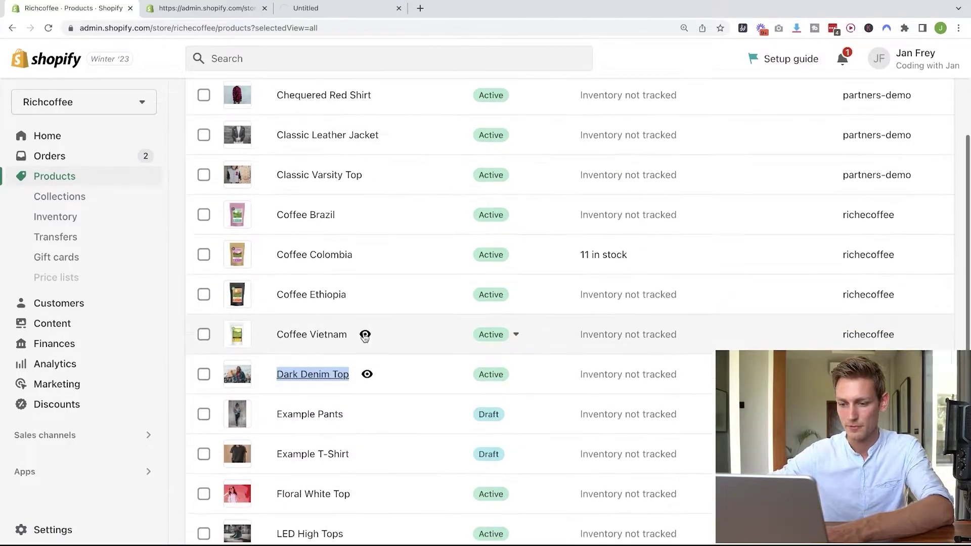
pyautogui.scroll(-4, 348, 379)
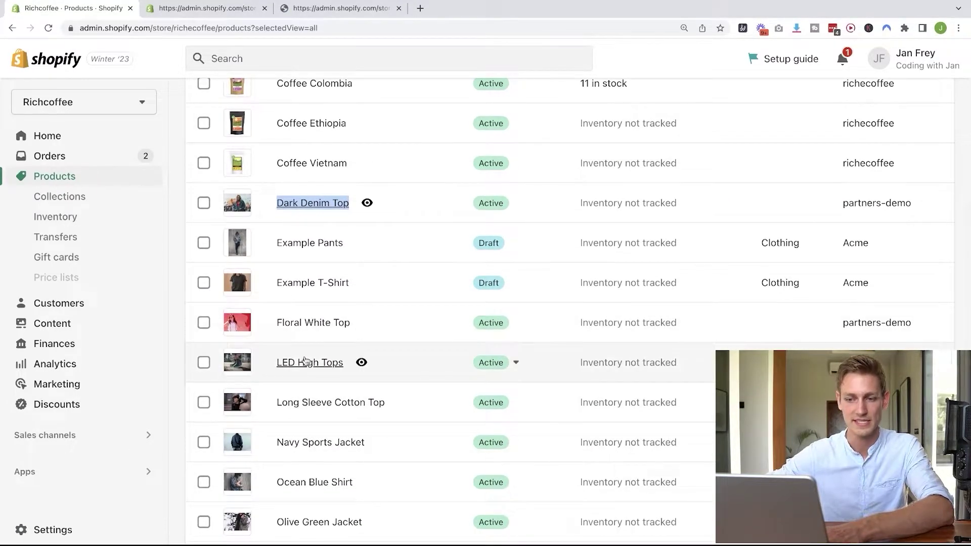
pyautogui.rightClick(305, 361)
pyautogui.click(329, 366)
pyautogui.scroll(10, 328, 364)
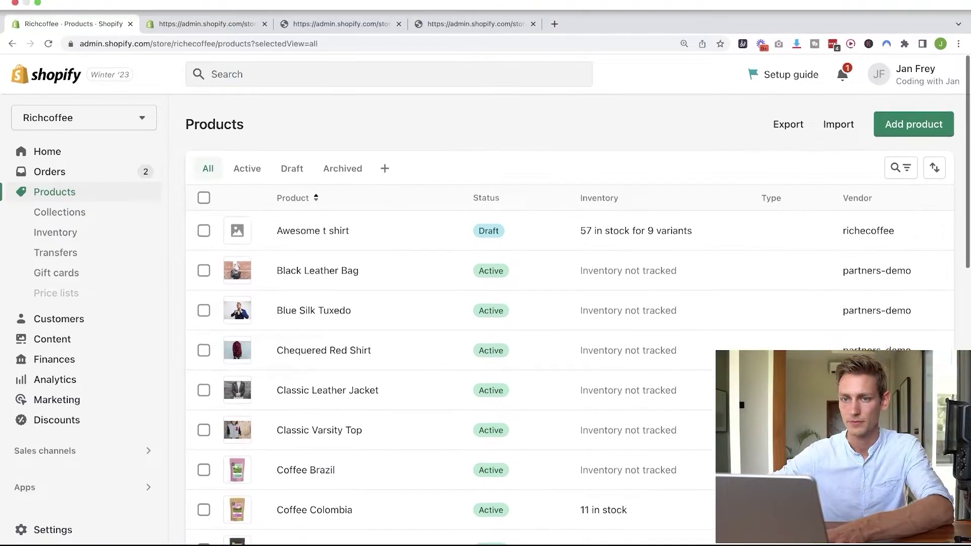
# - Assign the first listed designer entry to the Designer metafield of Blue Silk Tuxedo and save the product
pyautogui.click(207, 24)
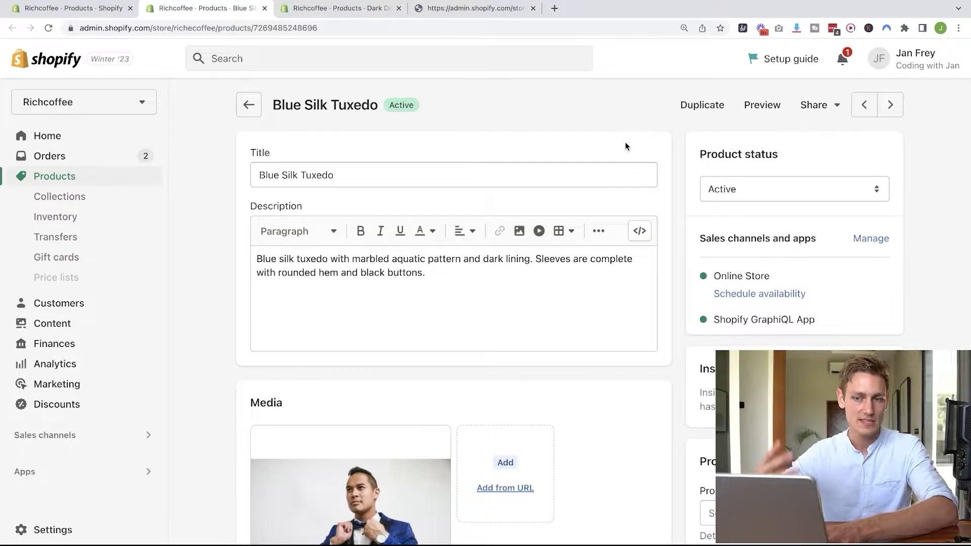
pyautogui.scroll(-15, 474, 180)
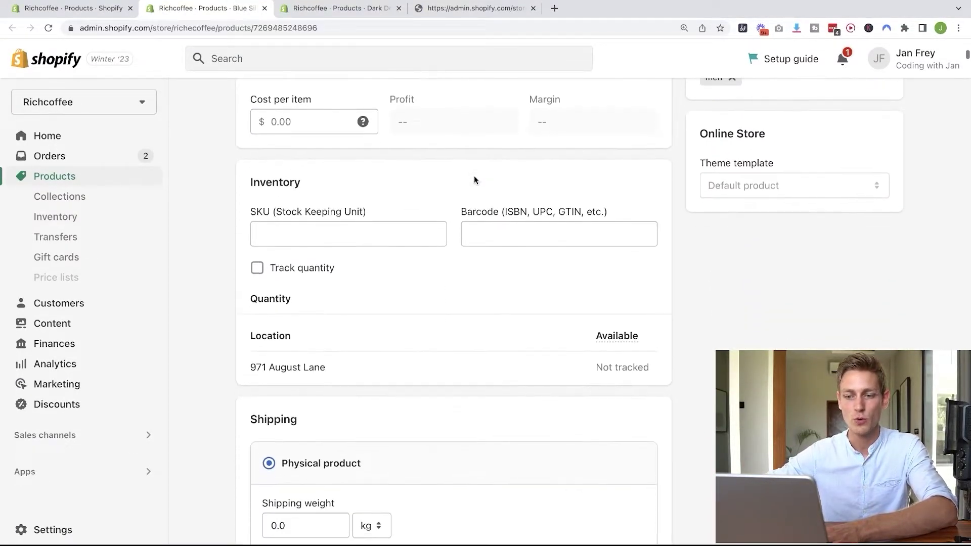
pyautogui.scroll(-10, 475, 180)
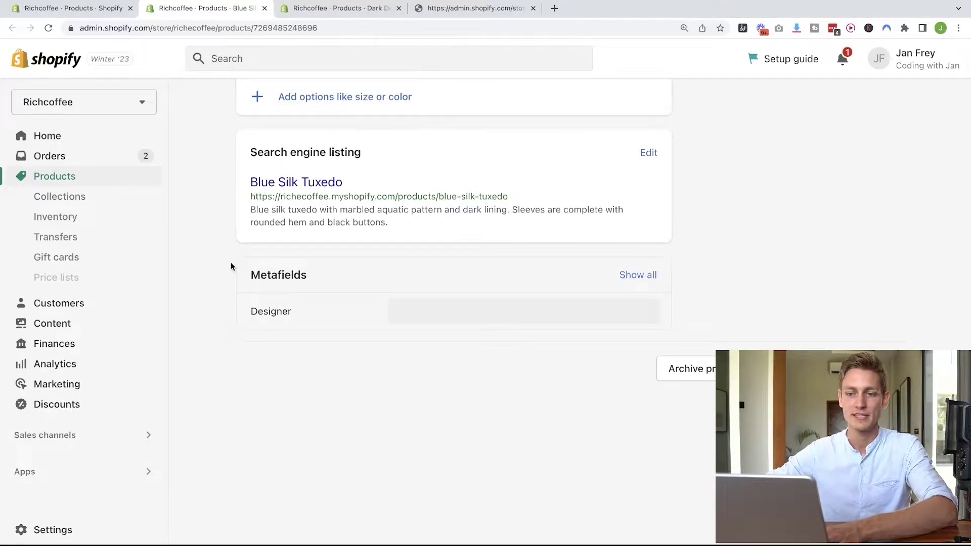
pyautogui.moveTo(231, 263); pyautogui.dragTo(705, 327)
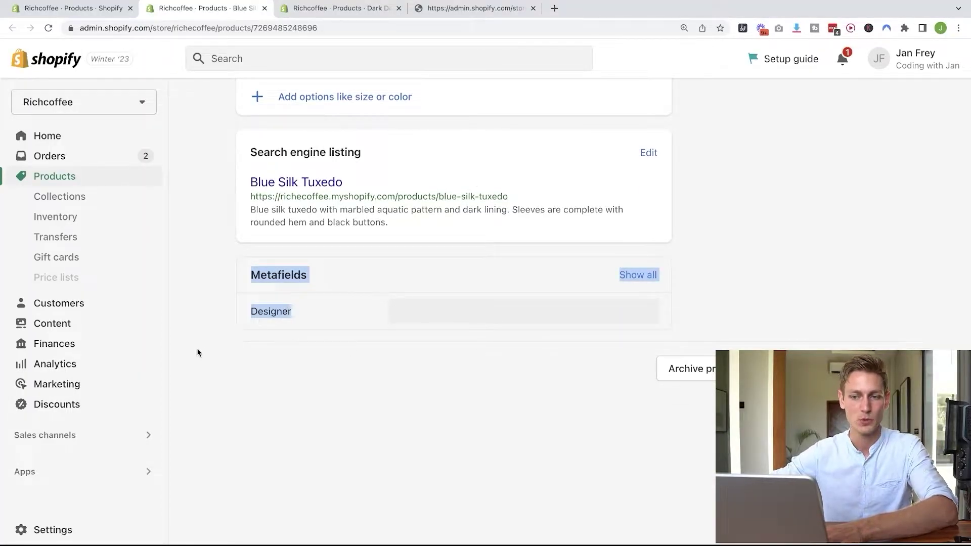
pyautogui.click(295, 360)
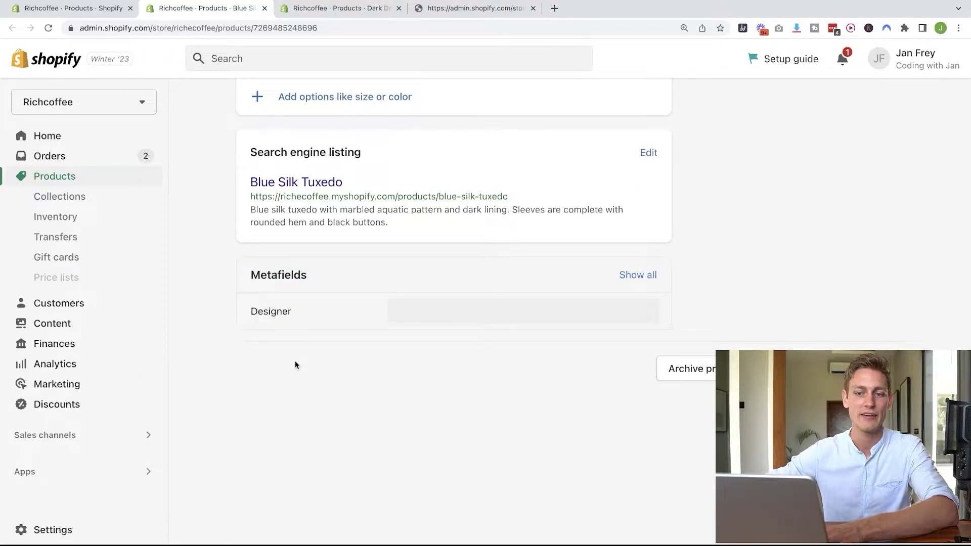
pyautogui.click(424, 317)
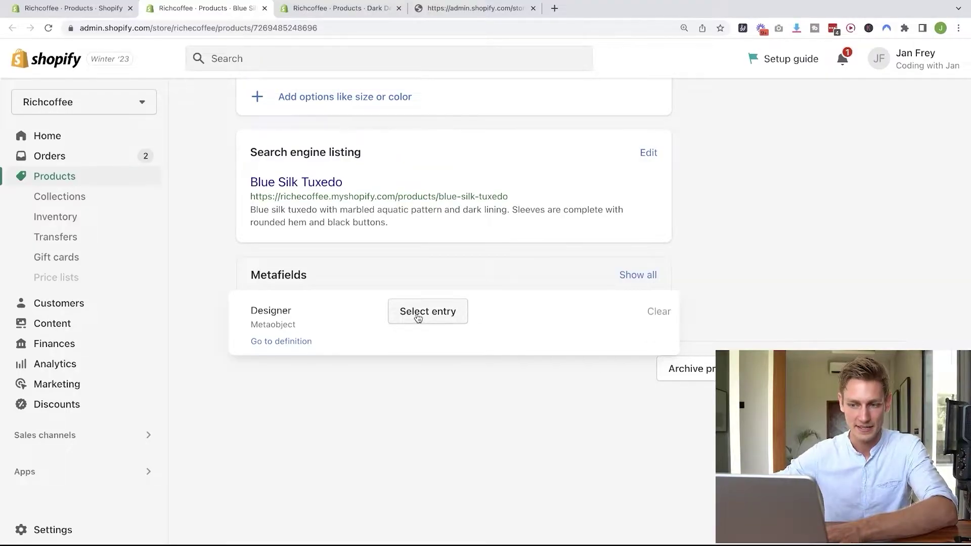
pyautogui.click(419, 321)
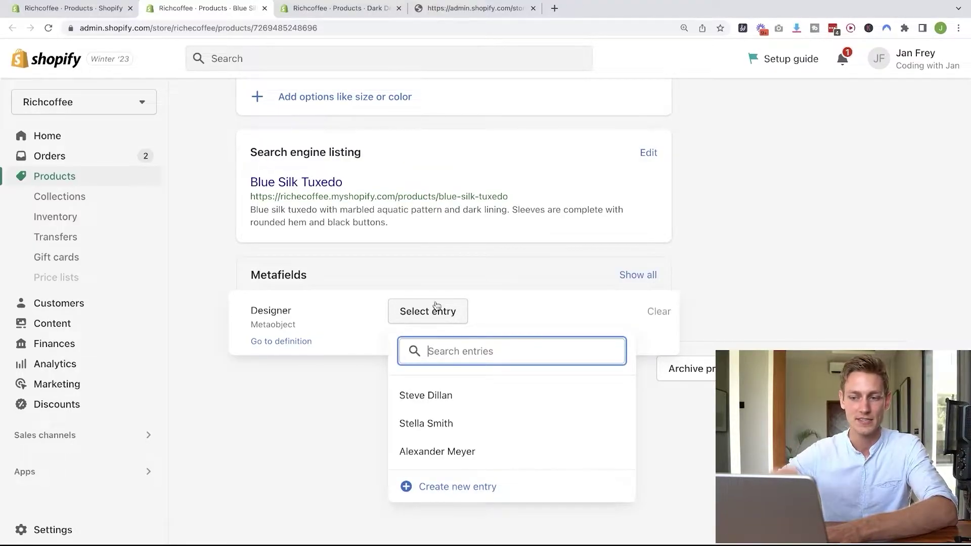
pyautogui.scroll(-1, 430, 403)
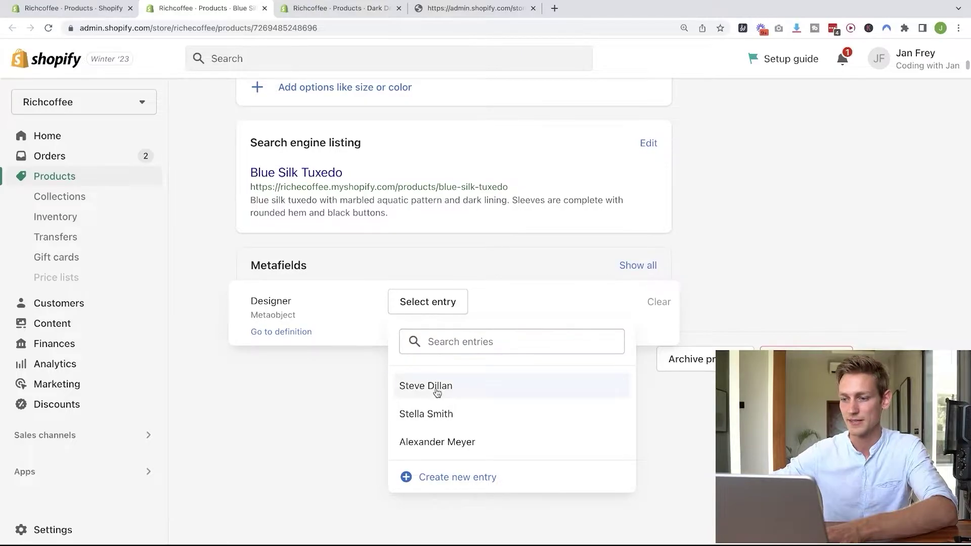
pyautogui.click(433, 391)
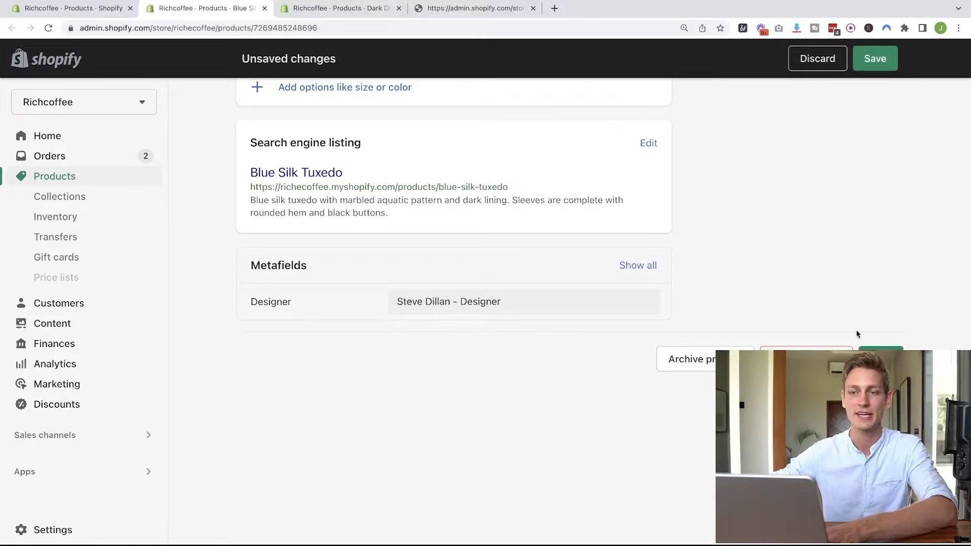
pyautogui.click(881, 359)
# - Assign the second listed designer entry to the Designer metafield of Dark Denim Top and save the product
pyautogui.click(339, 8)
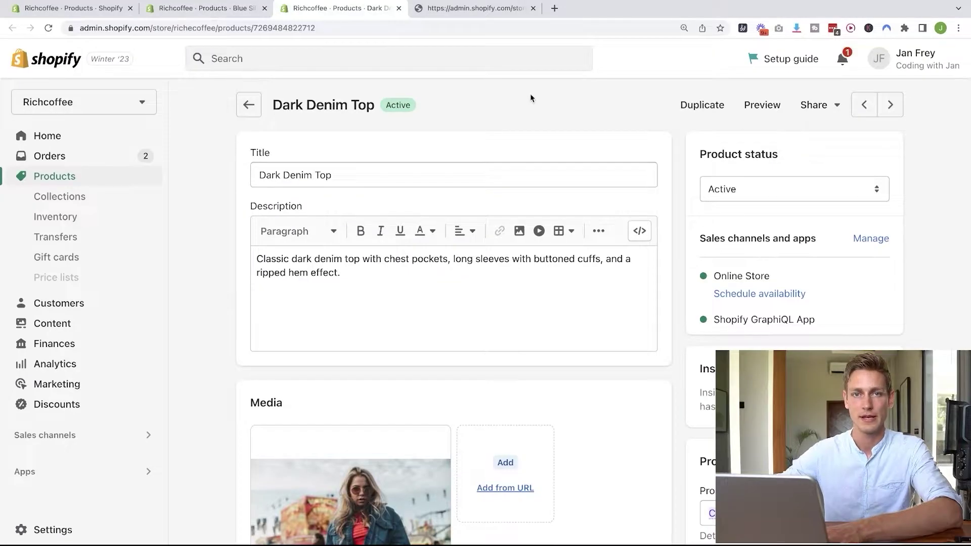
pyautogui.scroll(-10, 530, 93)
pyautogui.scroll(-10, 530, 98)
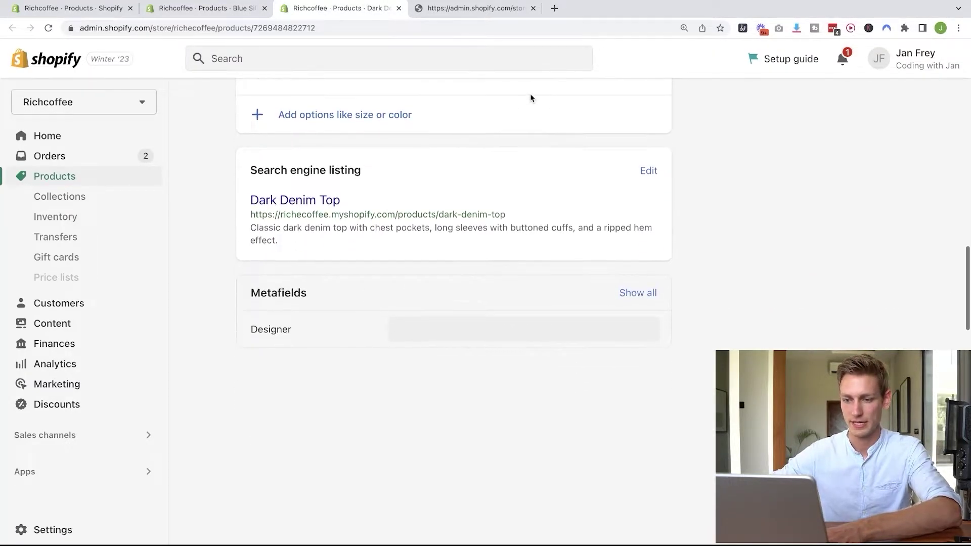
pyautogui.click(428, 339)
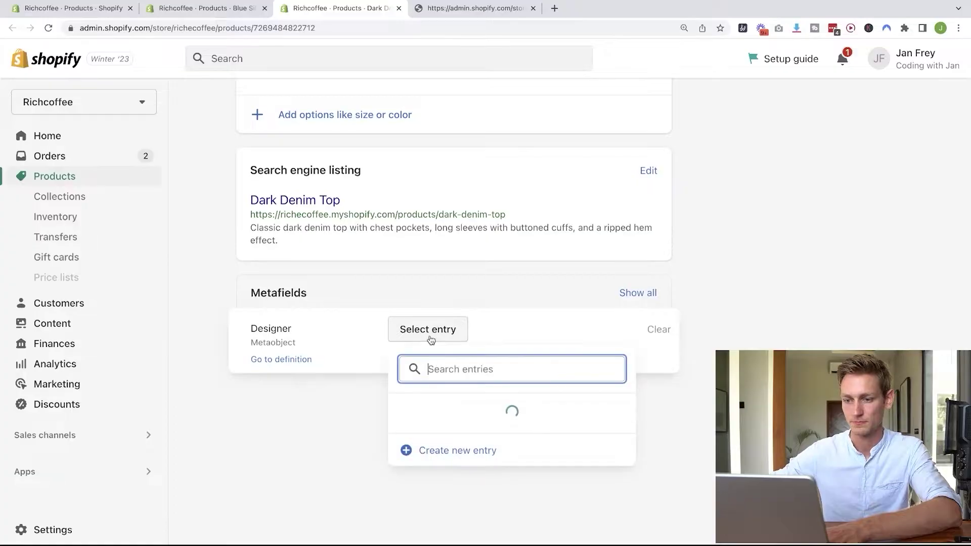
pyautogui.click(435, 445)
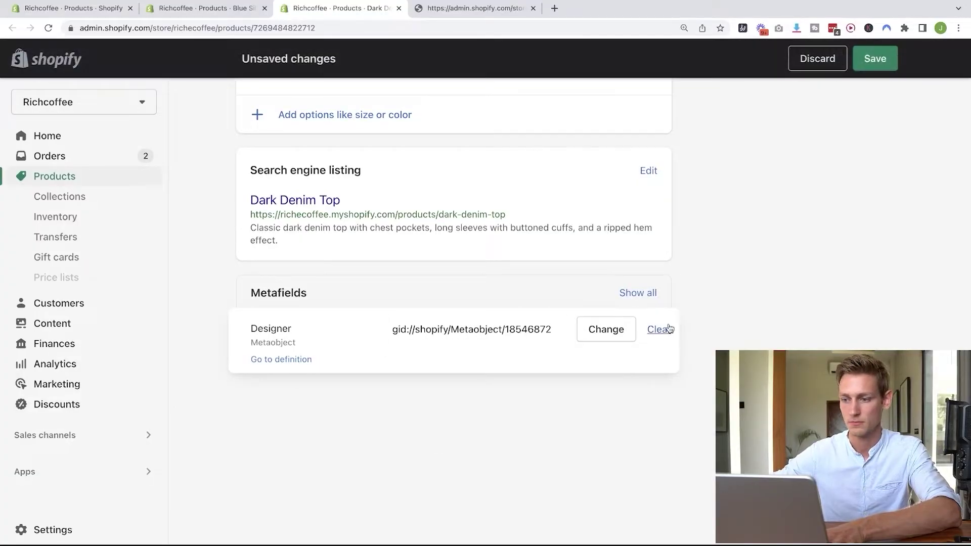
pyautogui.click(877, 58)
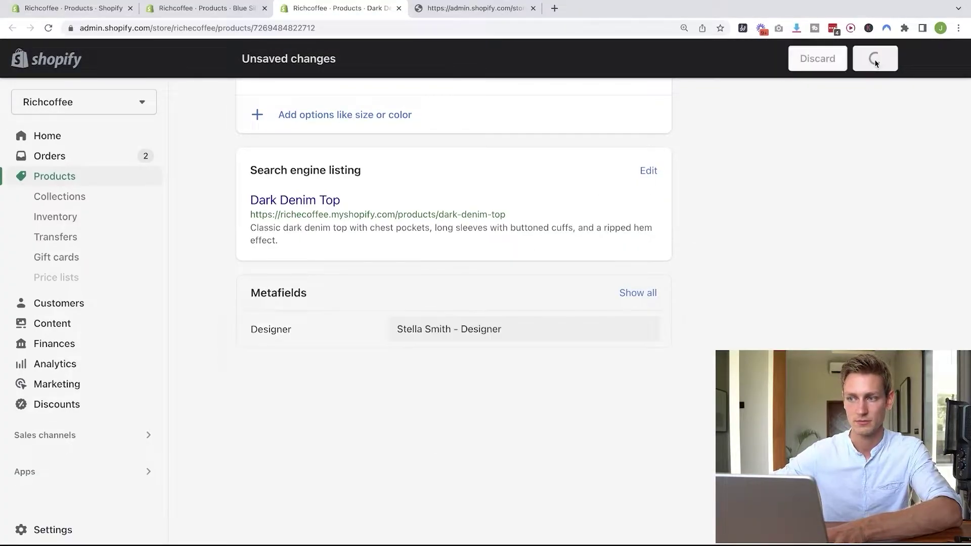
# - Assign the third listed designer entry to the Designer metafield of LED High Tops and save the product
pyautogui.hotkey('ctrl', 'Tab')
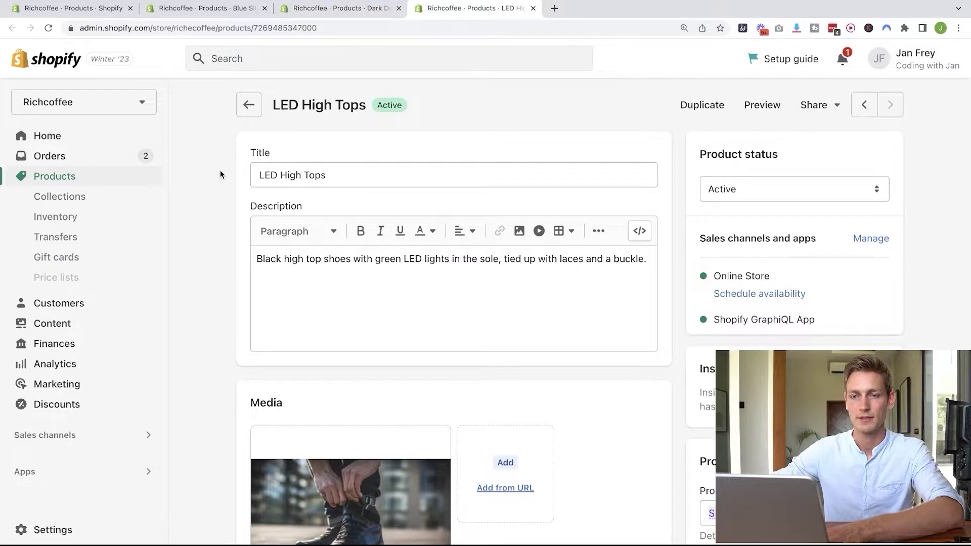
pyautogui.scroll(-10, 220, 170)
pyautogui.scroll(-15, 220, 170)
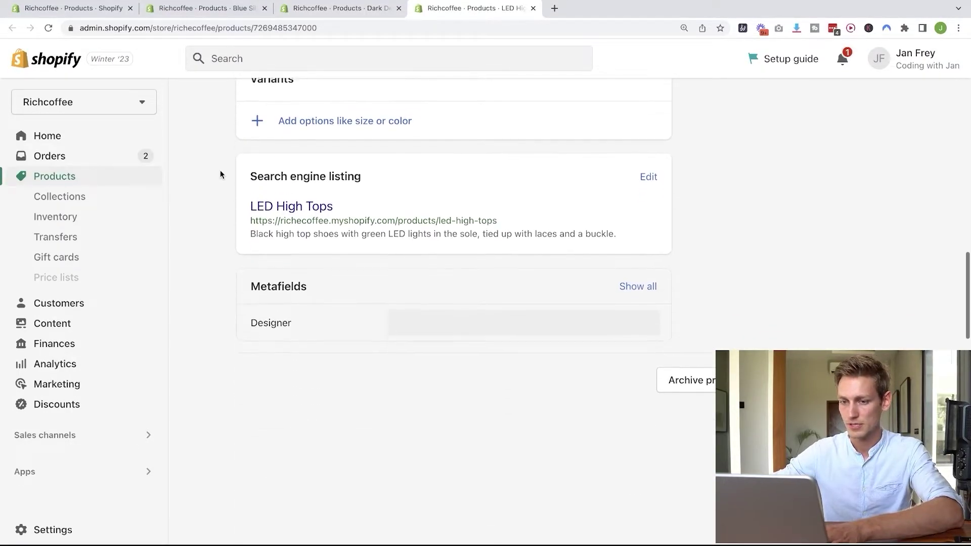
pyautogui.click(433, 329)
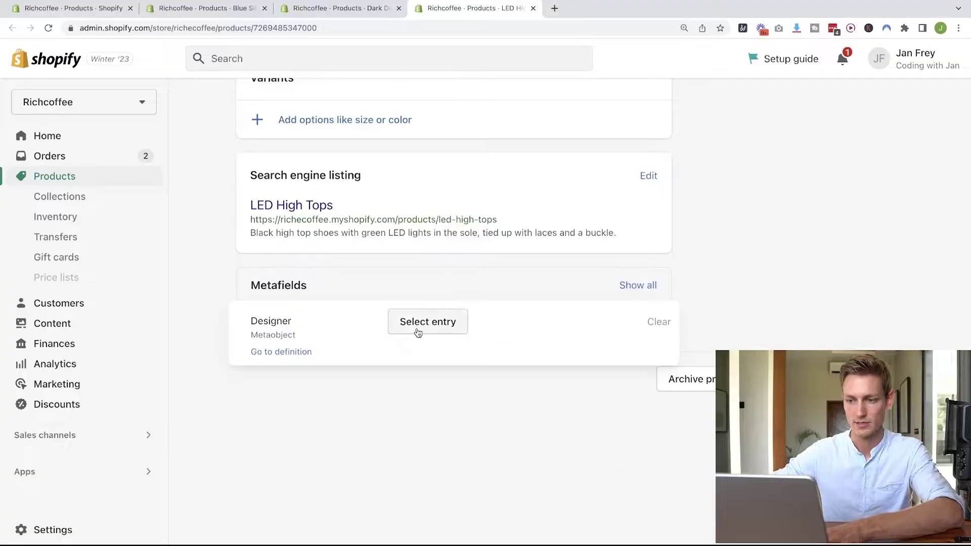
pyautogui.click(416, 329)
pyautogui.click(461, 461)
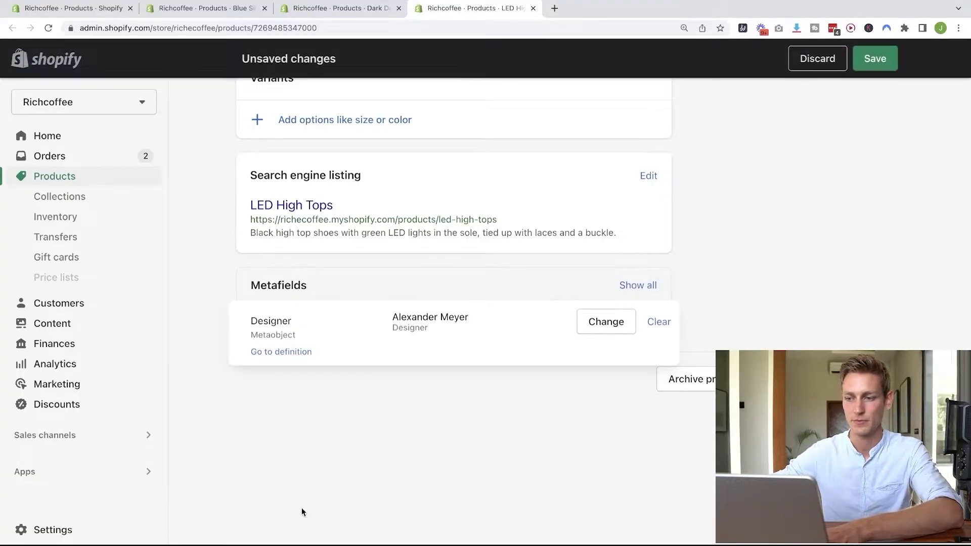
pyautogui.click(875, 59)
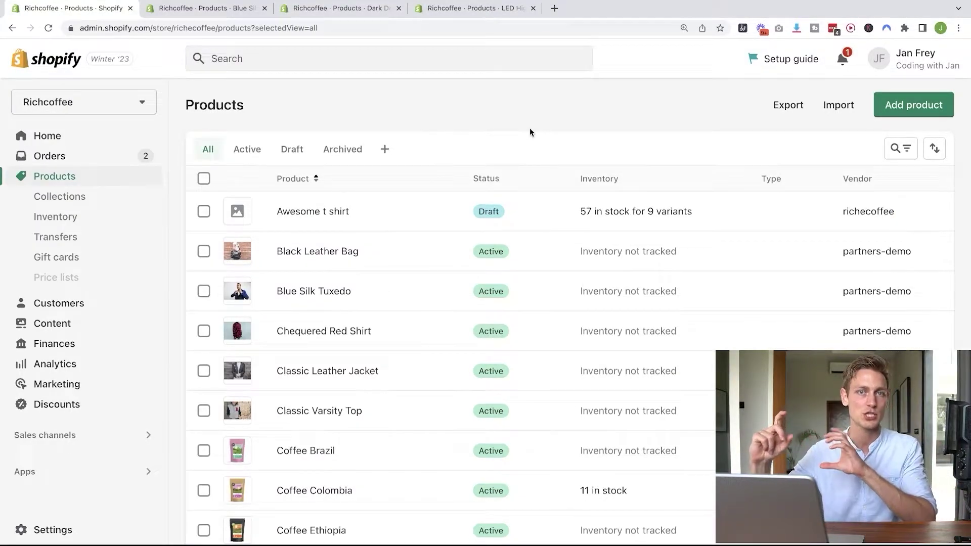
# - Check the Dawn version of the current Fashion theme in the online store and open that theme for customizing
pyautogui.click(53, 433)
pyautogui.click(281, 121)
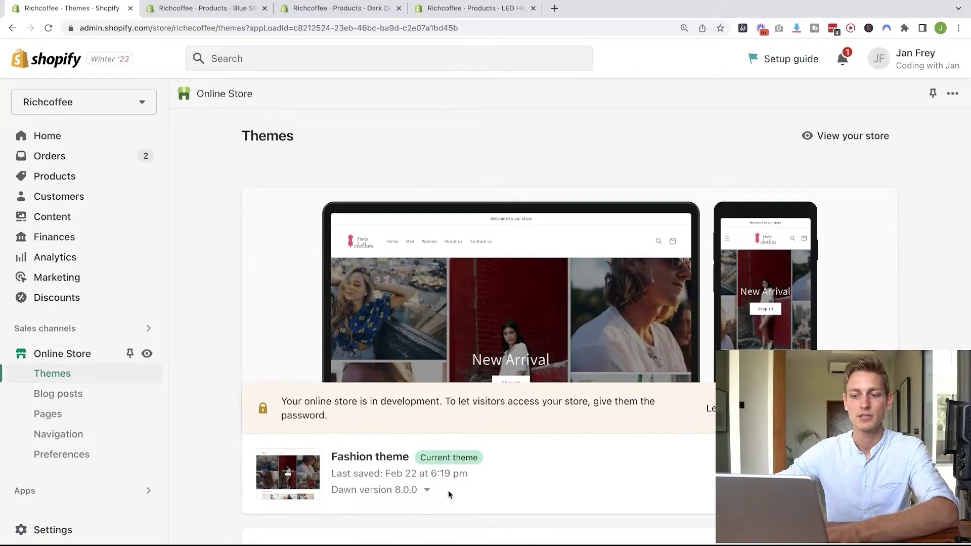
pyautogui.moveTo(435, 494); pyautogui.dragTo(325, 494)
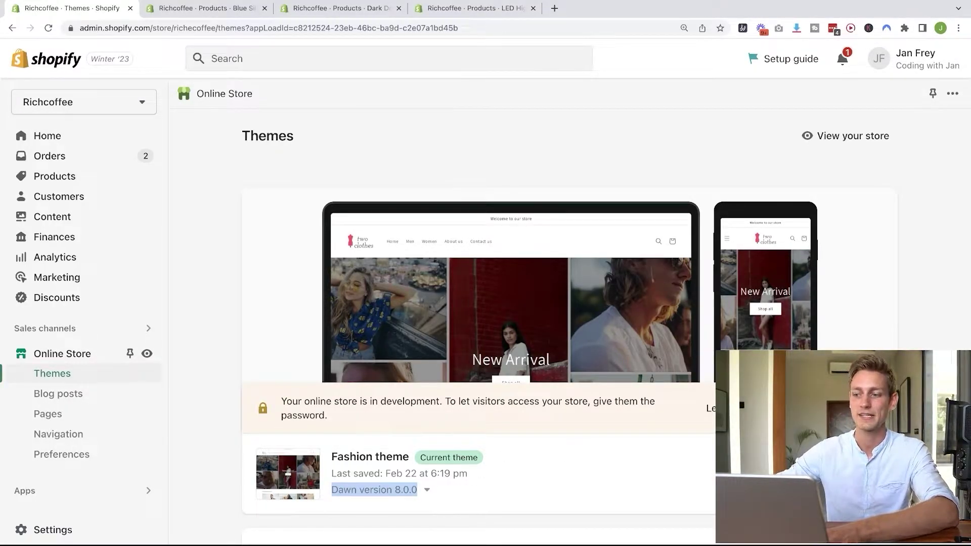
pyautogui.scroll(-4, 860, 334)
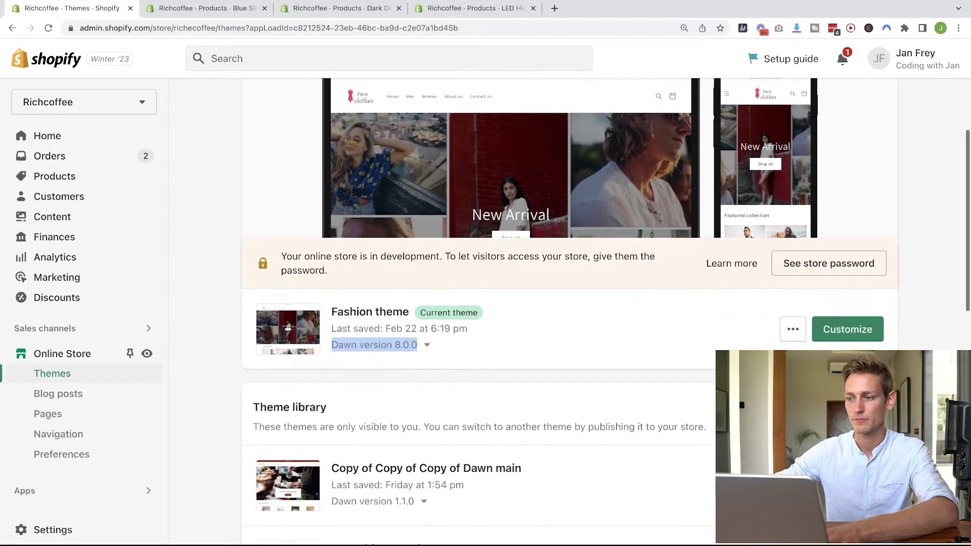
pyautogui.click(862, 334)
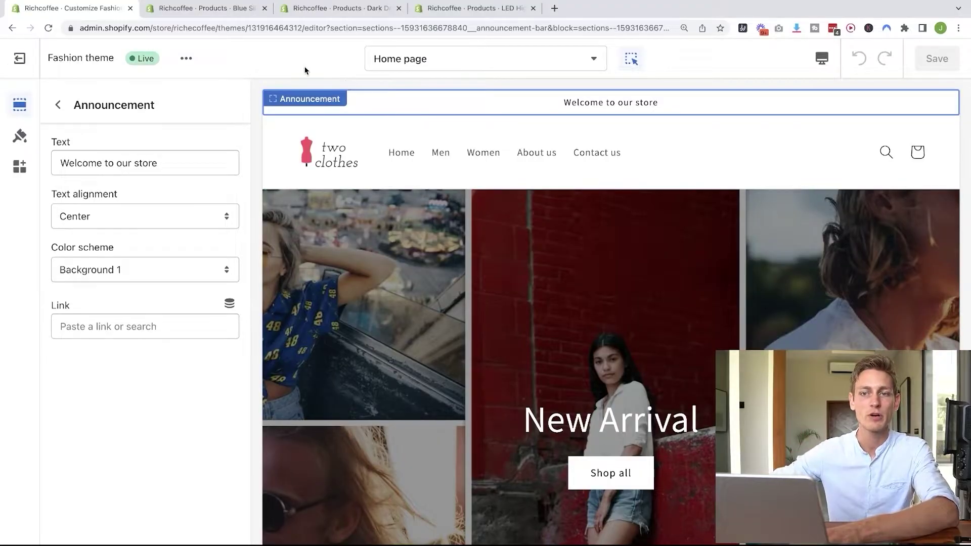
# - Return to the theme editor and add an Image with text section to the Default product template
pyautogui.click(339, 8)
pyautogui.click(499, 8)
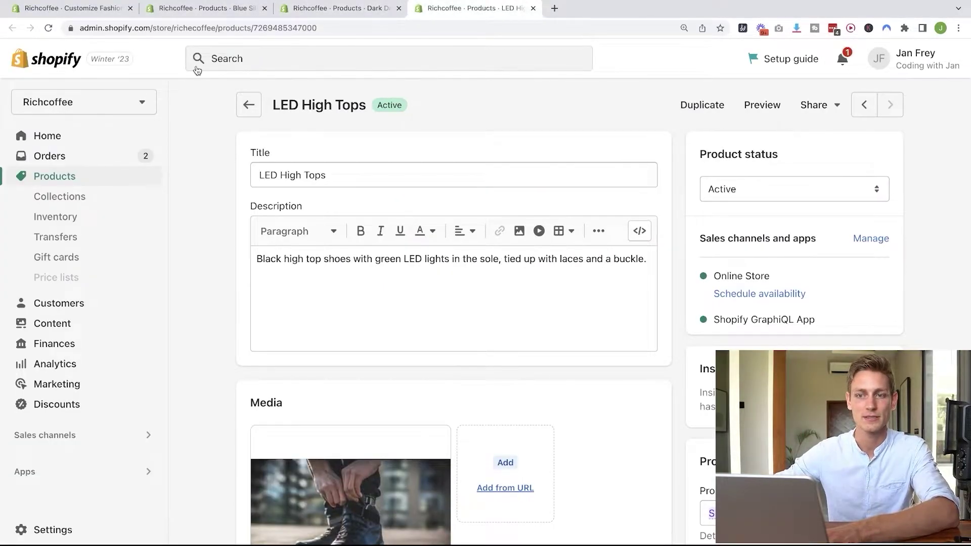
pyautogui.click(96, 8)
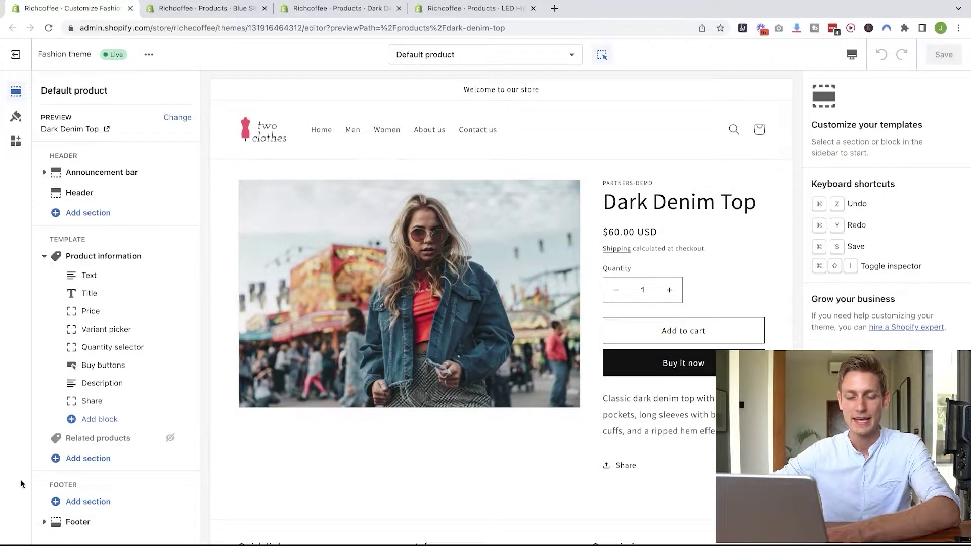
pyautogui.click(55, 458)
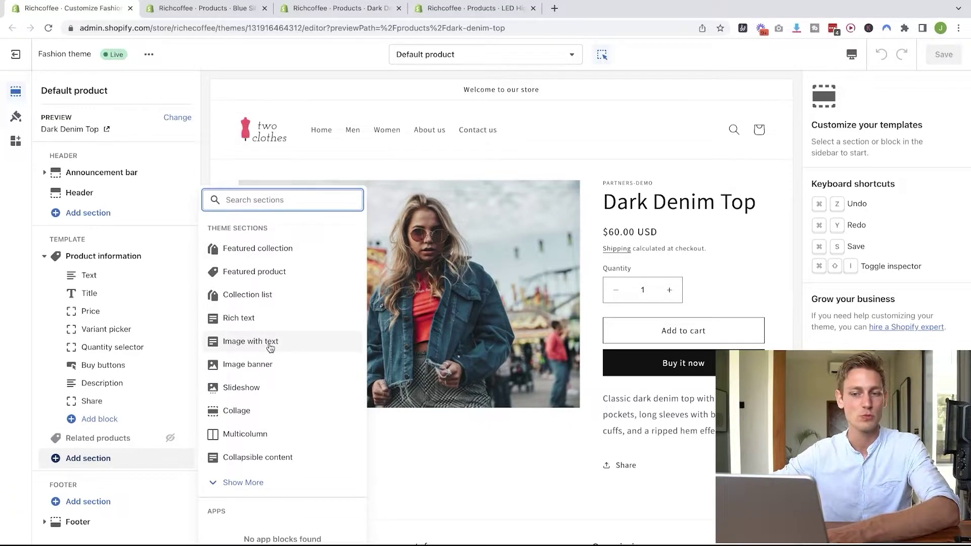
pyautogui.click(274, 344)
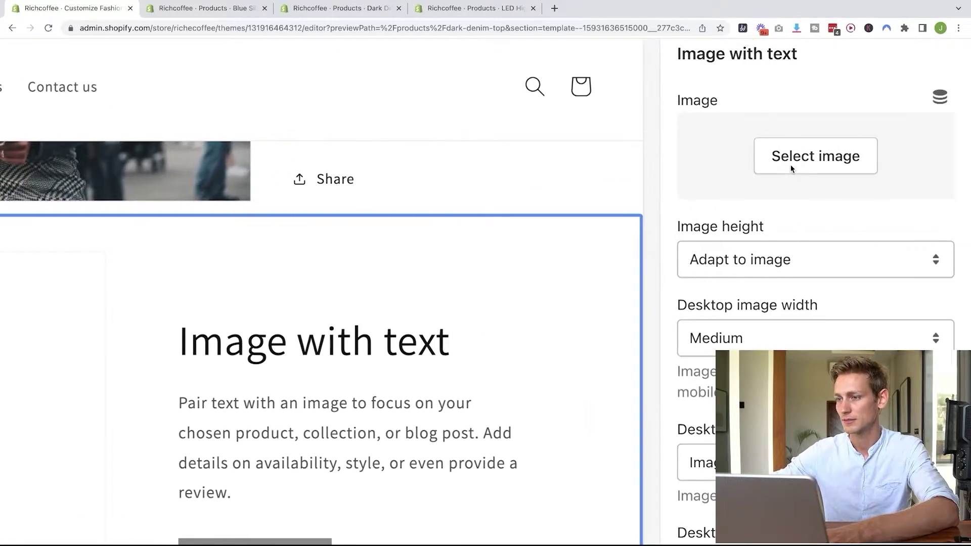
# - Connect the image of the Image with text section to the Photo field of the product's Designer metaobject
pyautogui.click(940, 101)
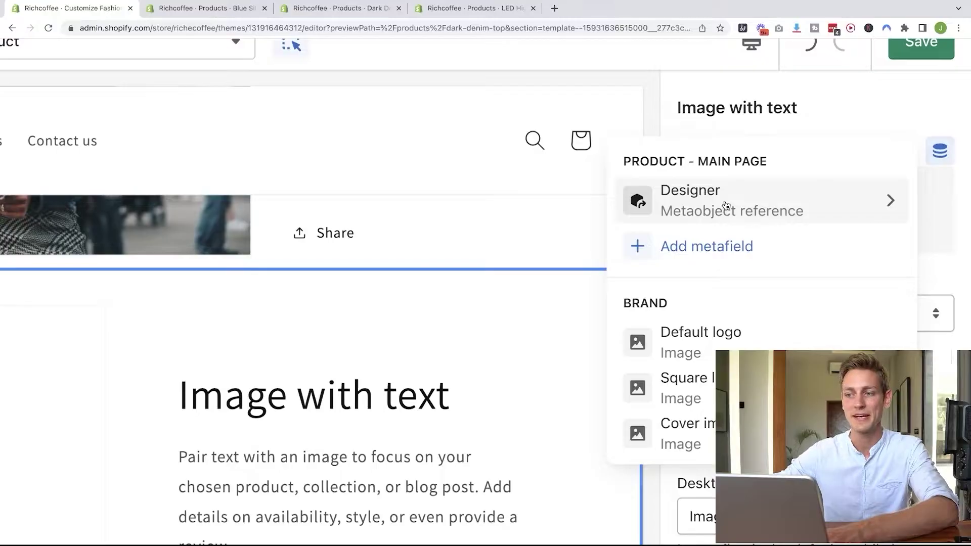
pyautogui.click(726, 203)
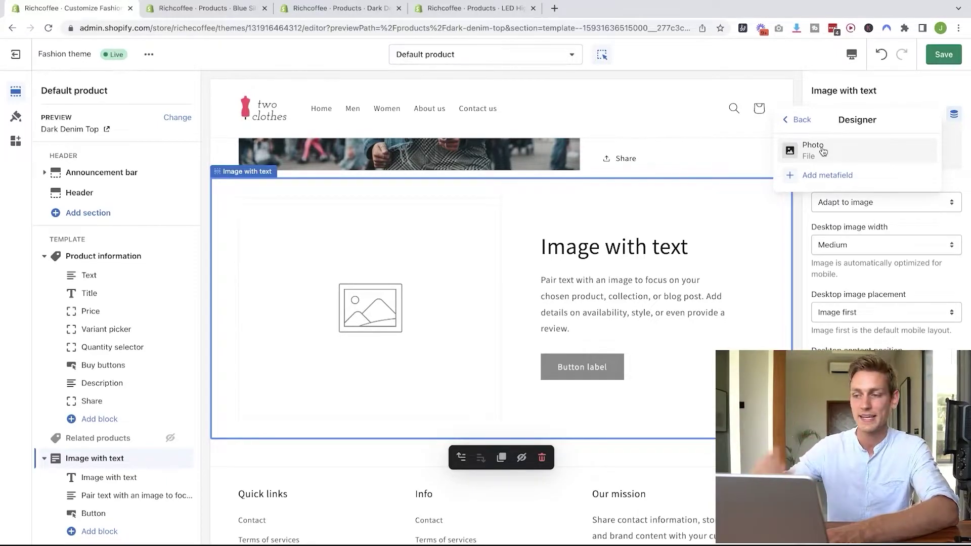
pyautogui.click(821, 153)
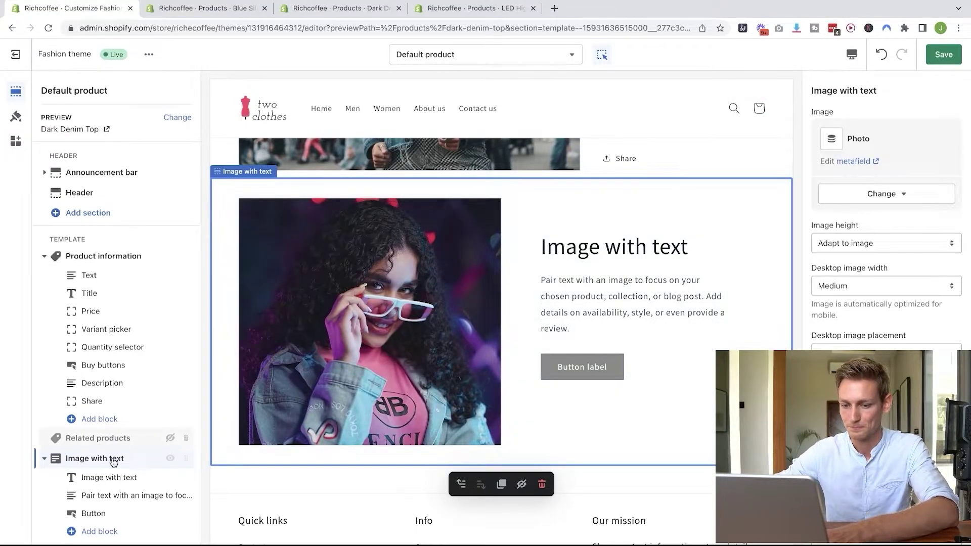
# - Connect the section's heading to the Designer's Name field and remove the placeholder heading text
pyautogui.click(91, 477)
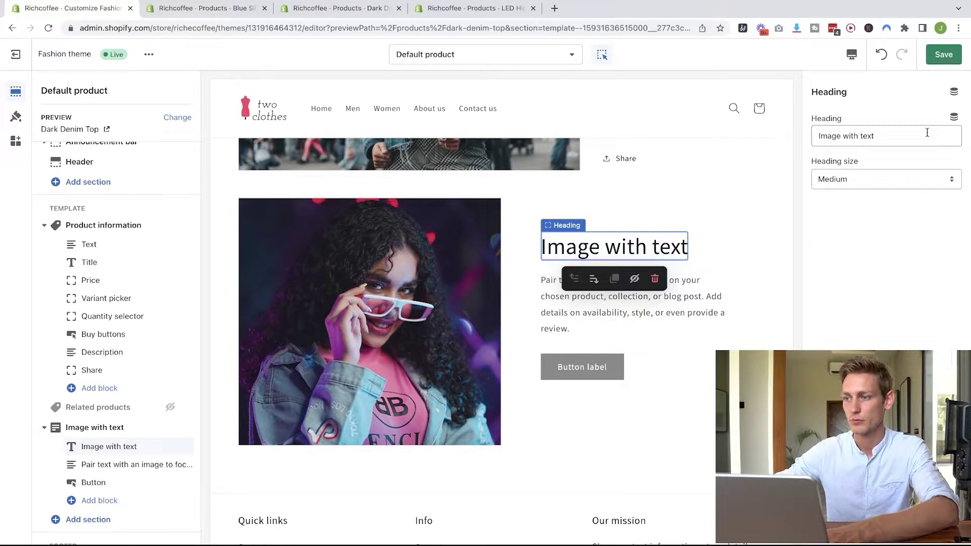
pyautogui.click(955, 117)
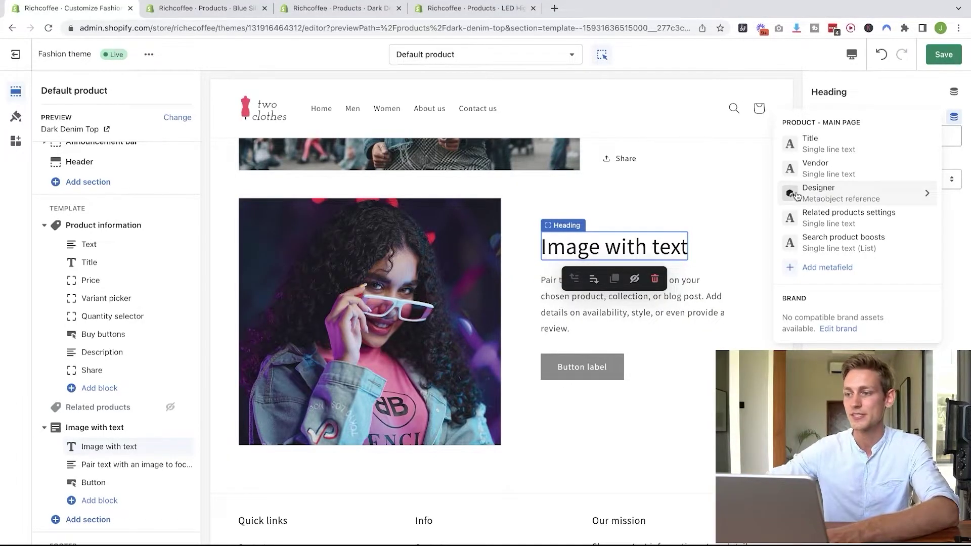
pyautogui.click(836, 198)
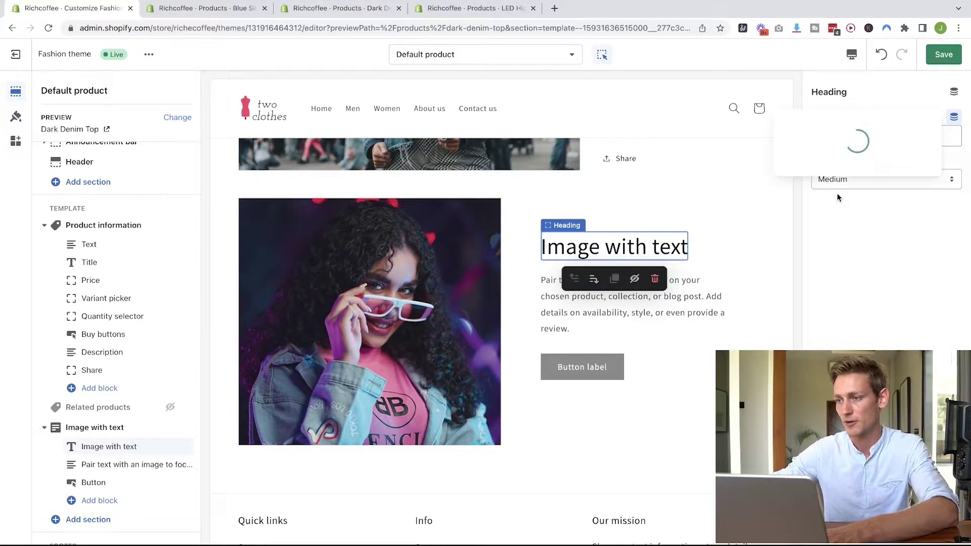
pyautogui.click(842, 154)
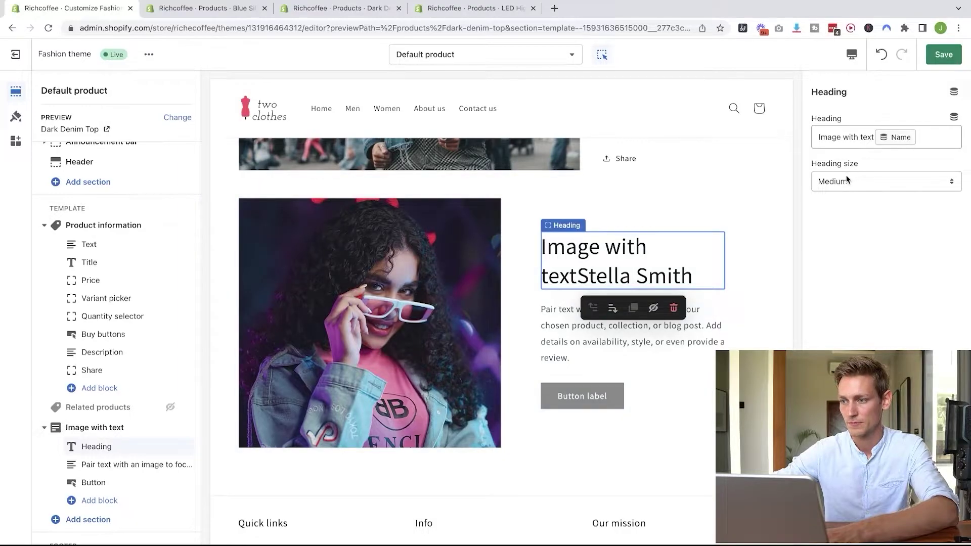
pyautogui.moveTo(874, 137); pyautogui.dragTo(810, 140)
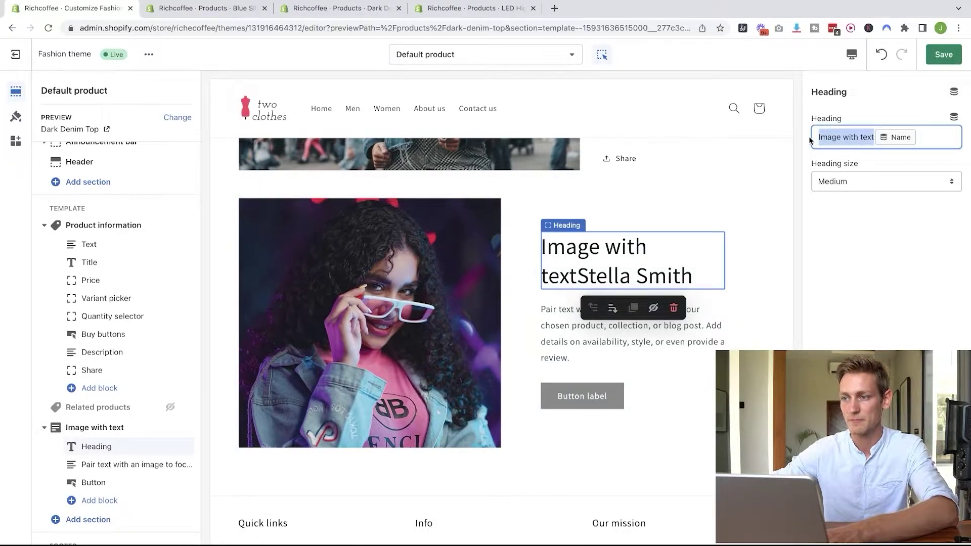
pyautogui.press('BackSpace')
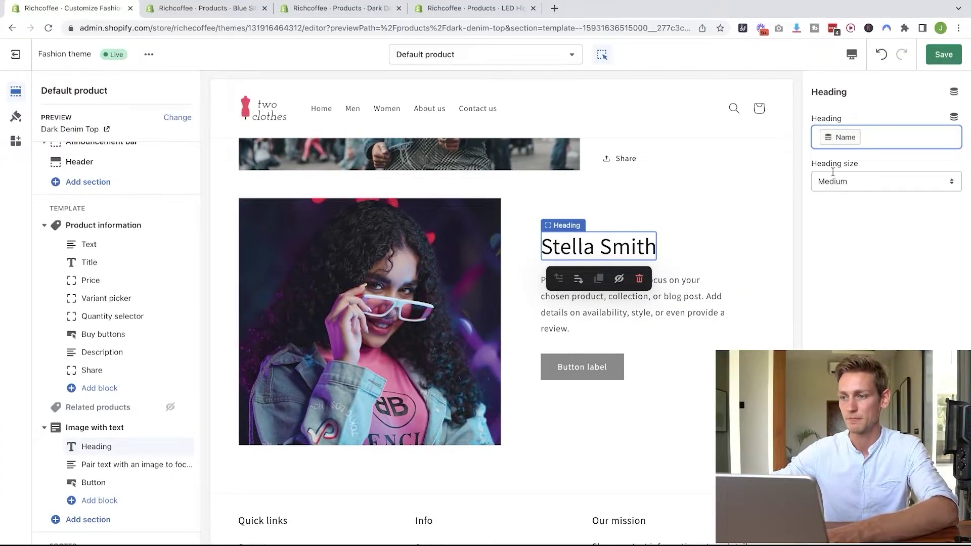
# - Replace the placeholder content of the section's text block with the Designer's Description field
pyautogui.click(99, 464)
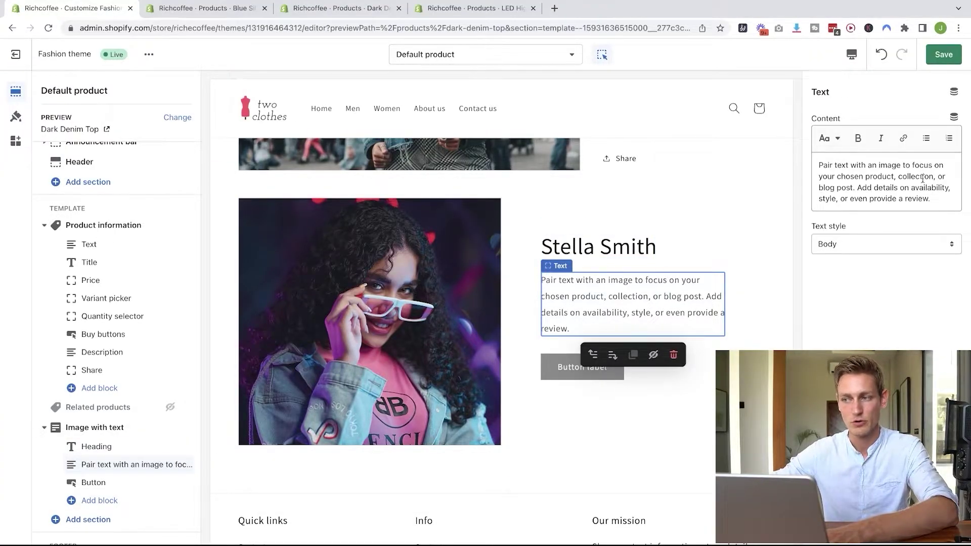
pyautogui.moveTo(937, 201); pyautogui.dragTo(681, 91)
pyautogui.press('BackSpace')
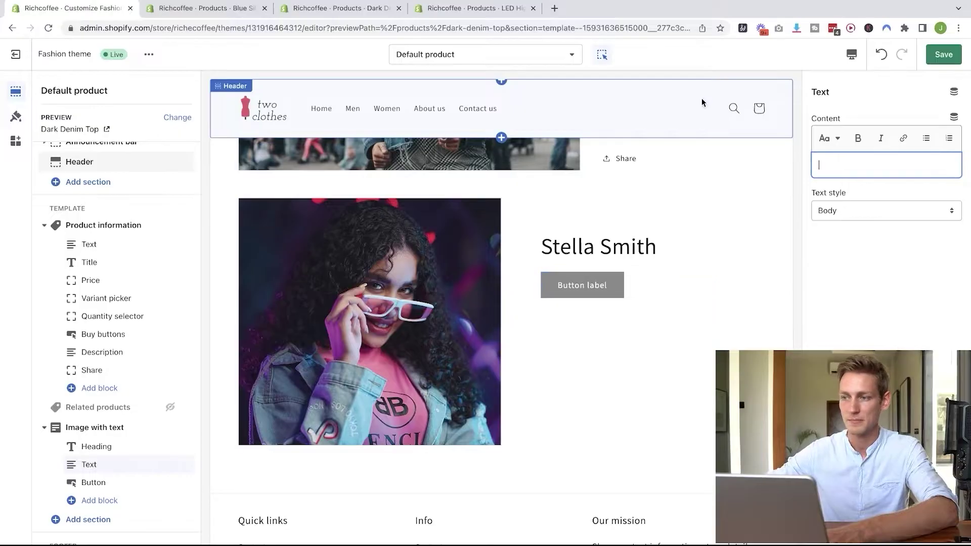
pyautogui.click(954, 115)
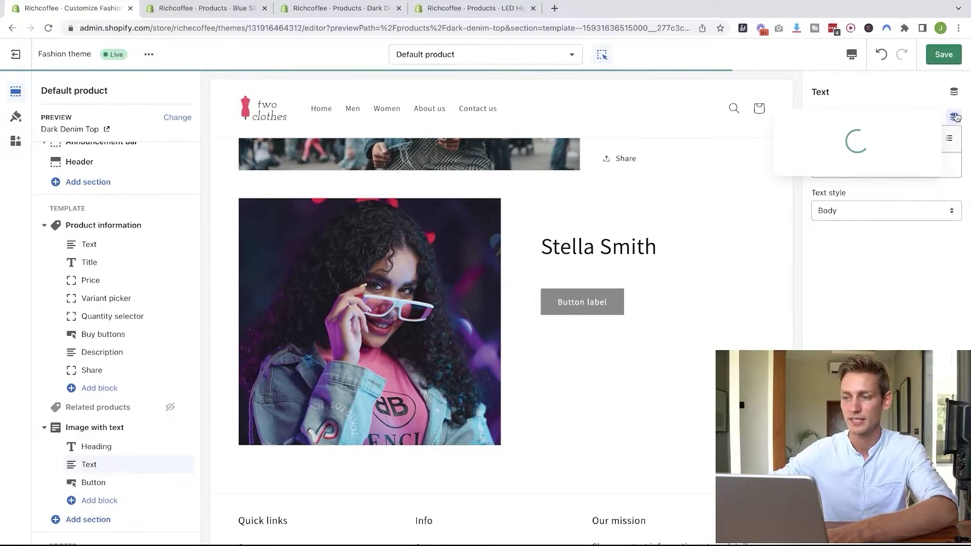
pyautogui.click(815, 193)
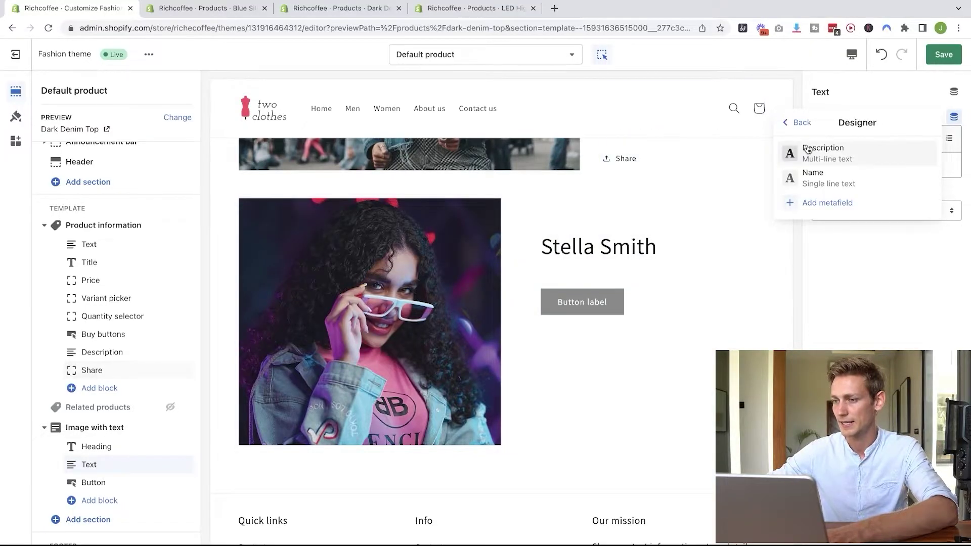
pyautogui.click(844, 151)
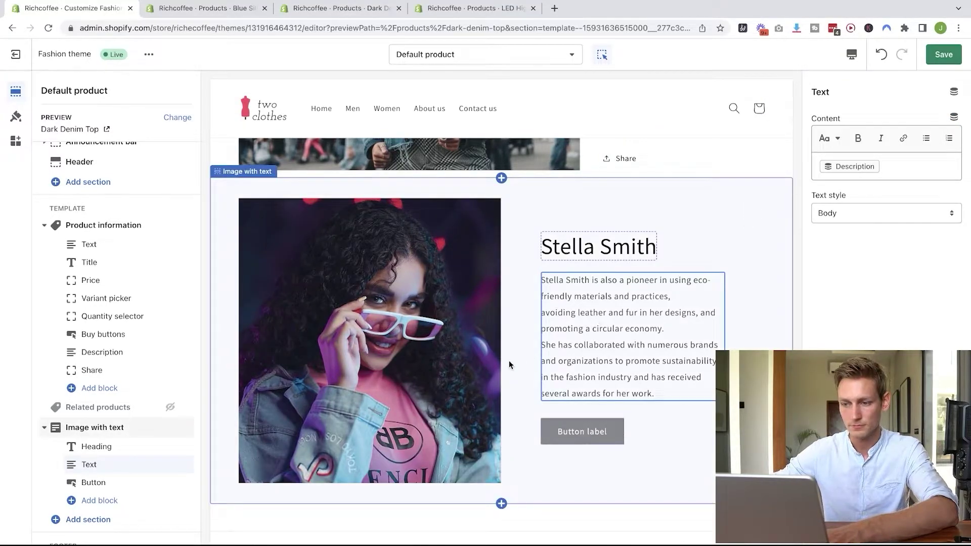
# - Label the section's button "Website", link it to the Designer's Website field, and save the template
pyautogui.click(556, 443)
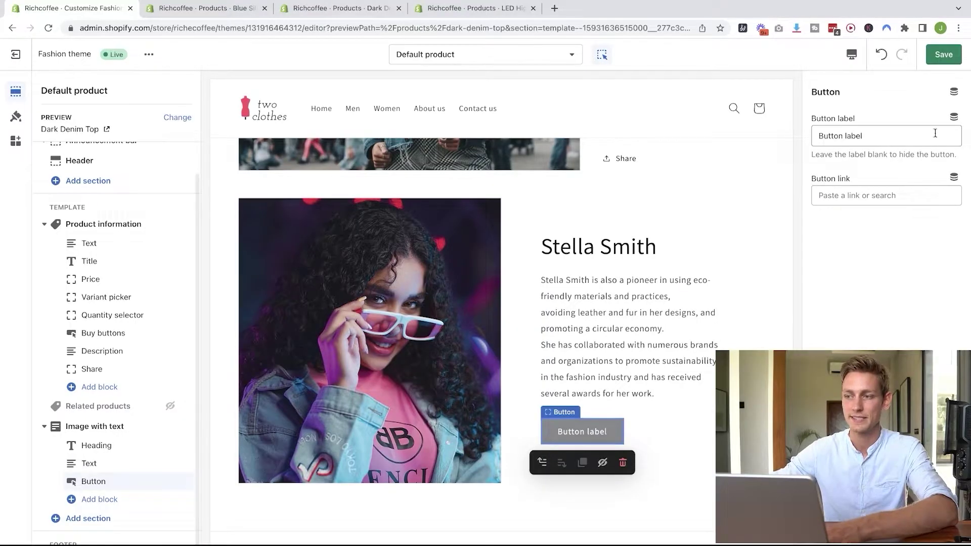
pyautogui.tripleClick(859, 135)
pyautogui.write('Website')
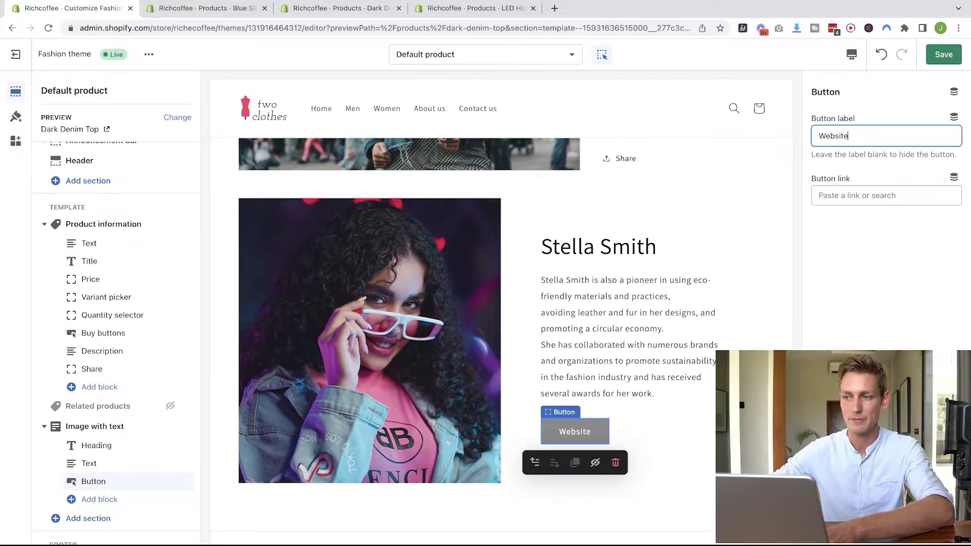
pyautogui.click(825, 196)
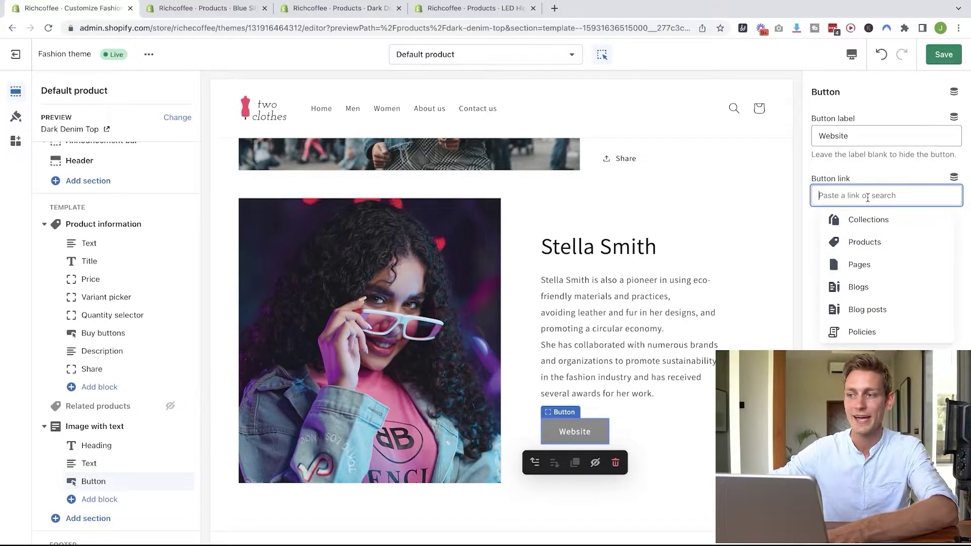
pyautogui.click(953, 177)
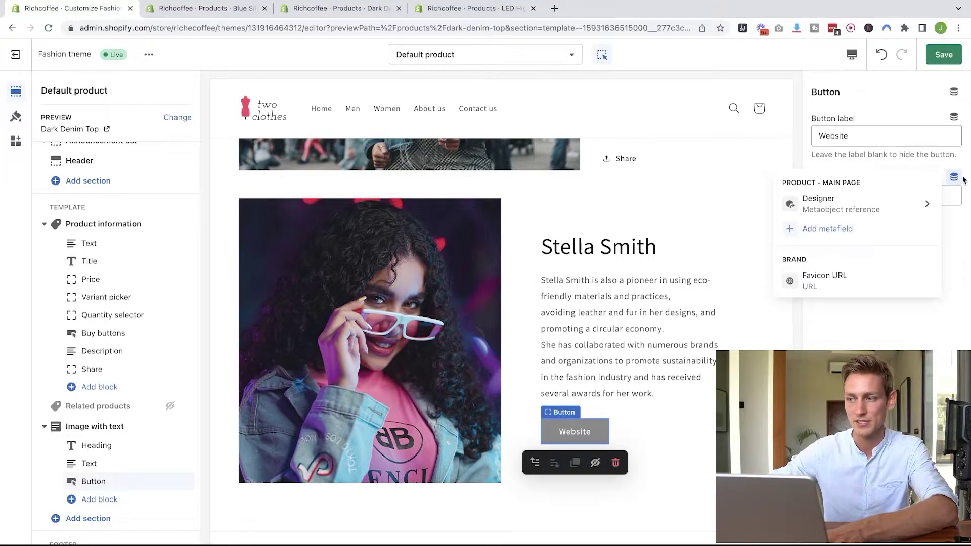
pyautogui.click(863, 204)
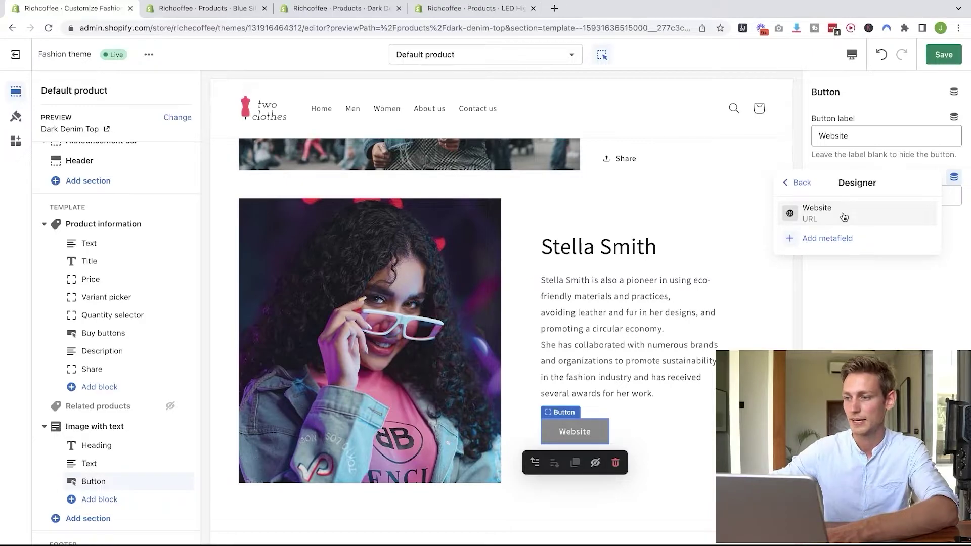
pyautogui.click(843, 214)
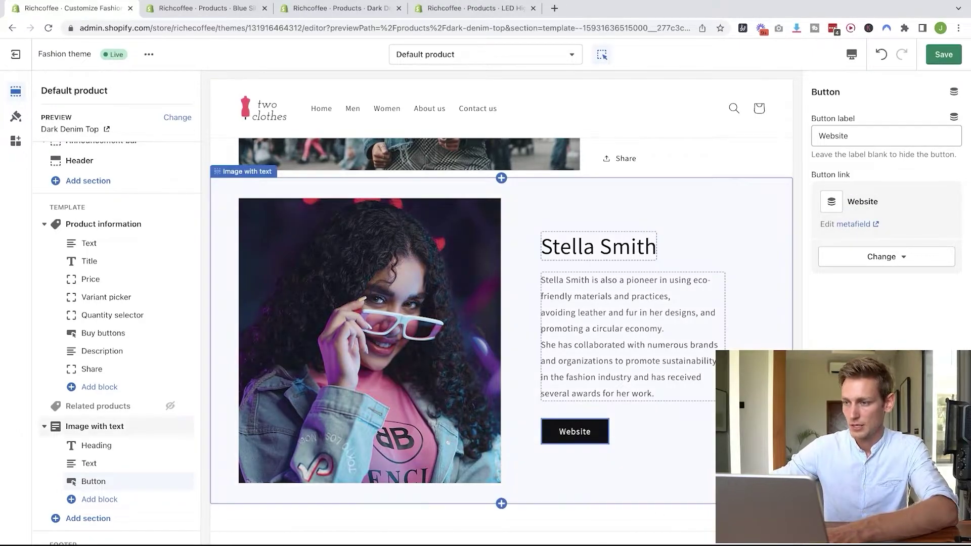
pyautogui.click(710, 374)
pyautogui.click(945, 56)
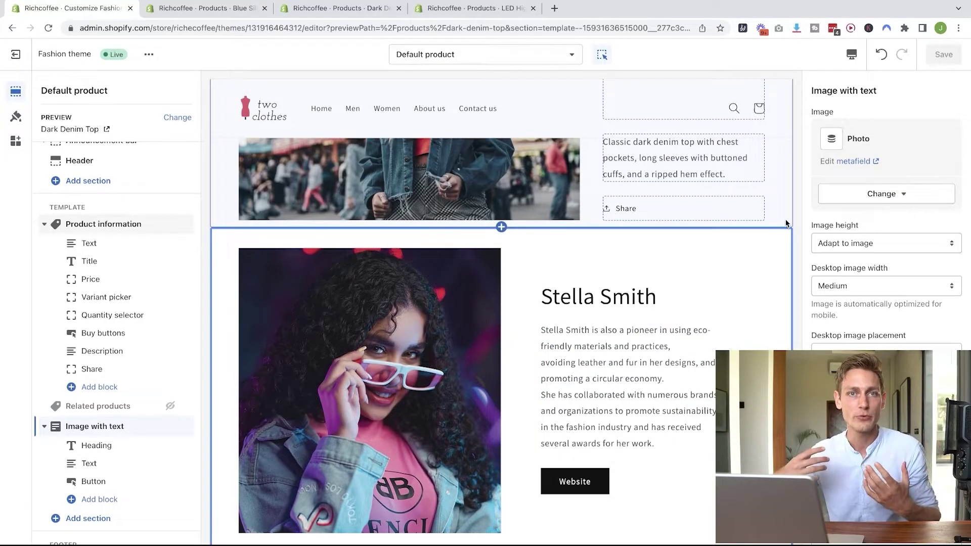
# - Preview the Blue Silk Tuxedo product page and examine its designer section
pyautogui.scroll(-2, 627, 398)
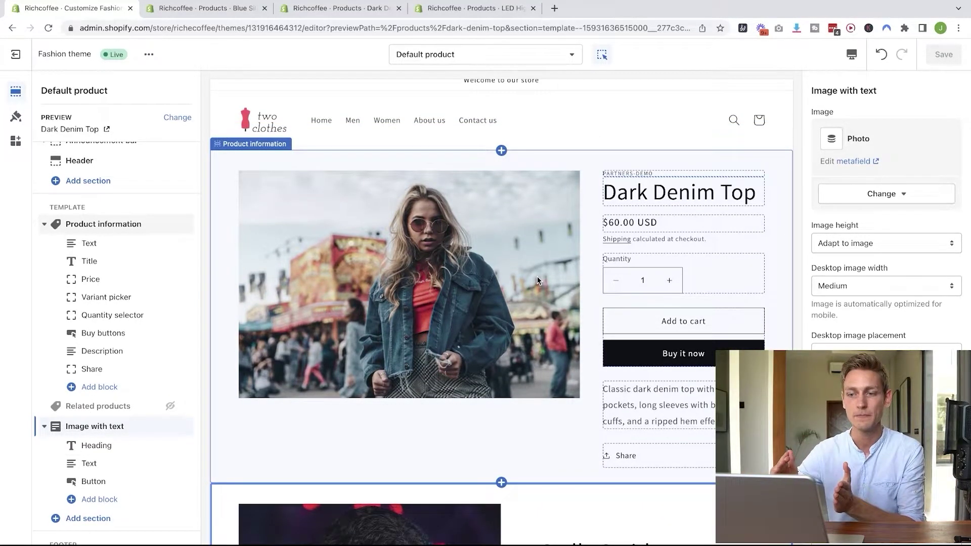
pyautogui.click(221, 11)
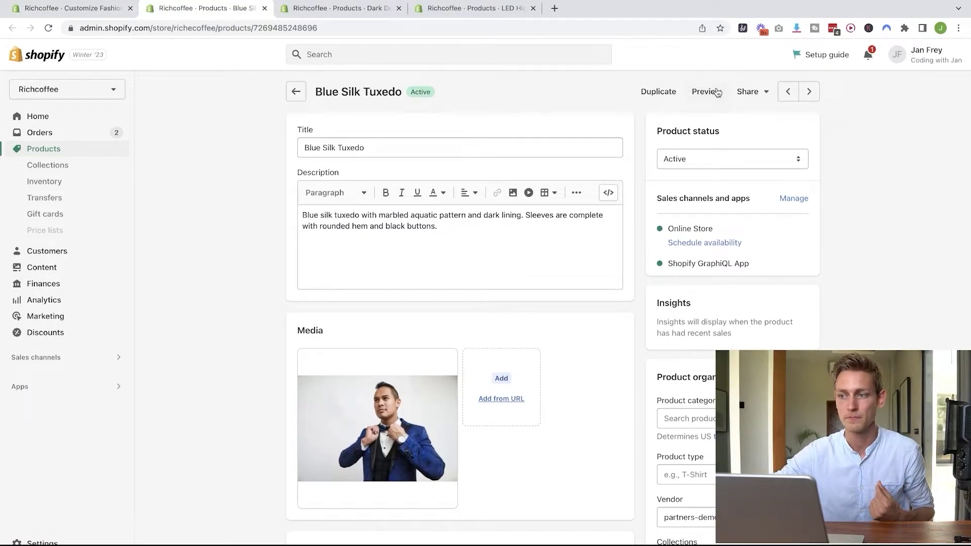
pyautogui.click(715, 94)
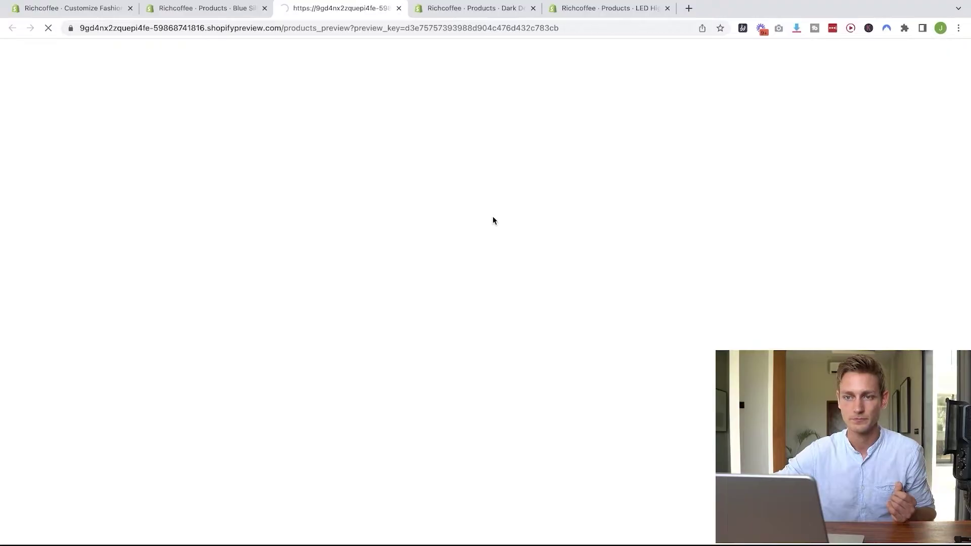
pyautogui.scroll(-5, 537, 215)
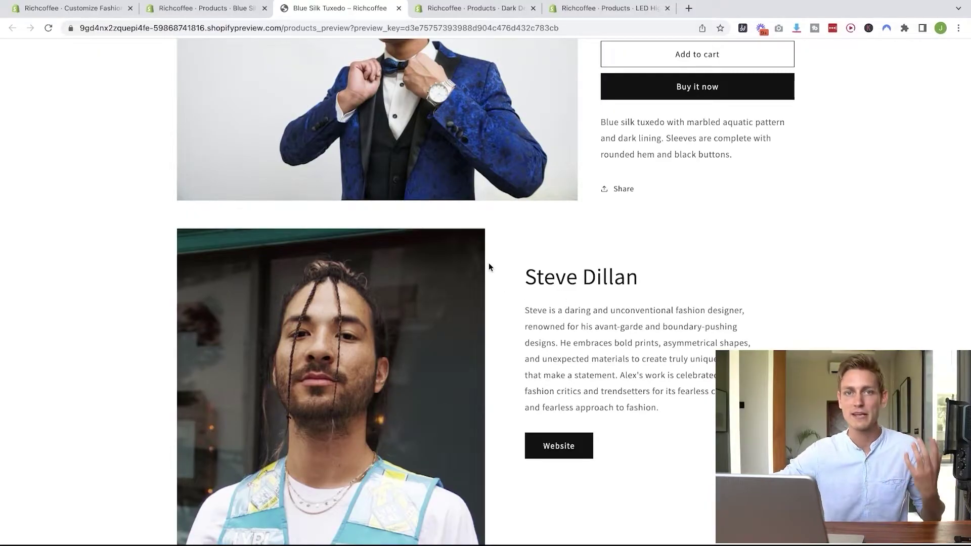
# - Check which entry is assigned to the Designer metafield on the Blue Silk Tuxedo product in the admin
pyautogui.click(204, 15)
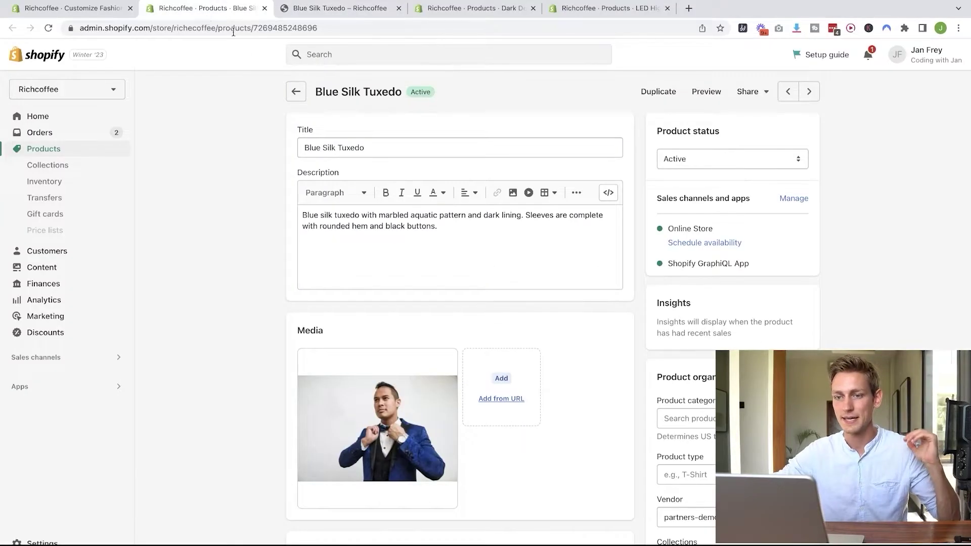
pyautogui.scroll(-7, 286, 197)
pyautogui.scroll(-15, 287, 197)
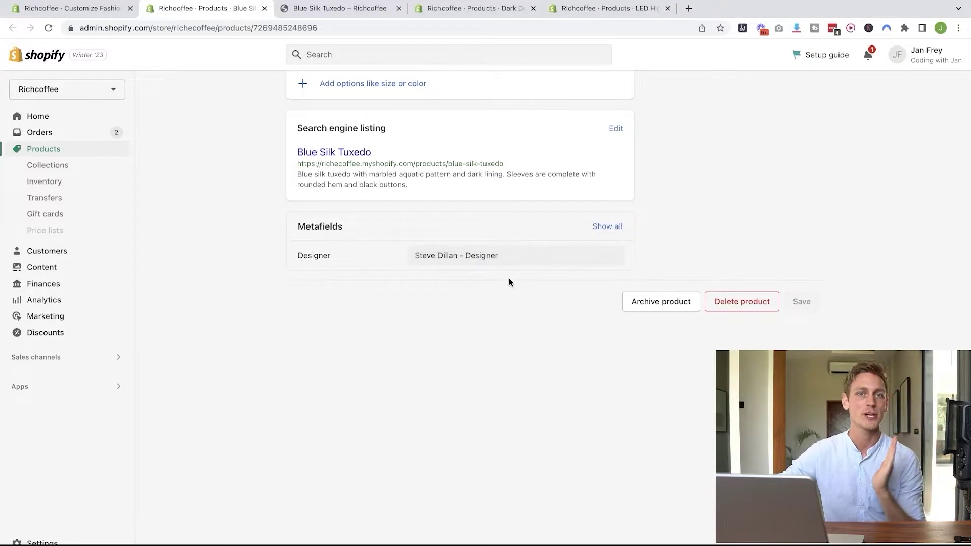
pyautogui.hotkey('ctrl', 'shift', 'Tab')
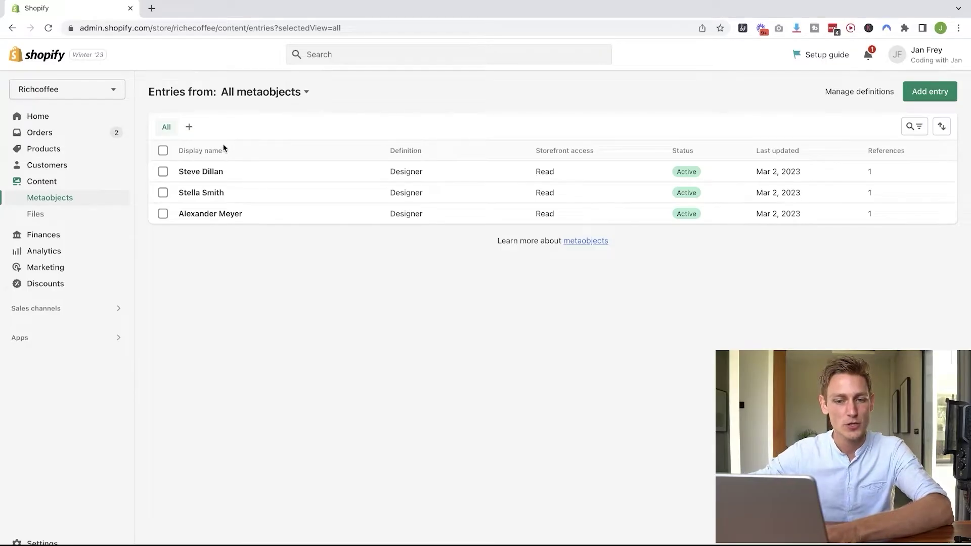
# - Add a new online store page titled "Designers" and save it
pyautogui.click(99, 312)
pyautogui.click(336, 103)
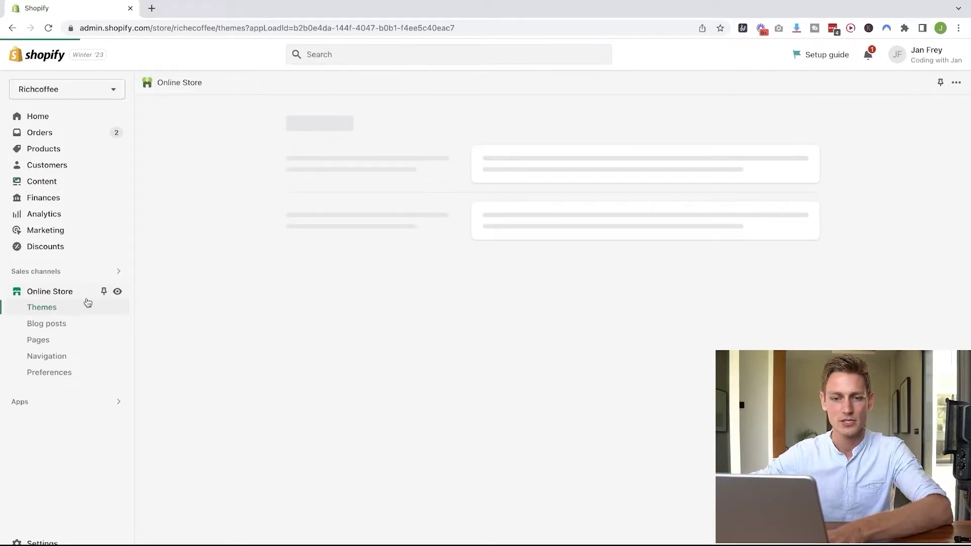
pyautogui.click(64, 340)
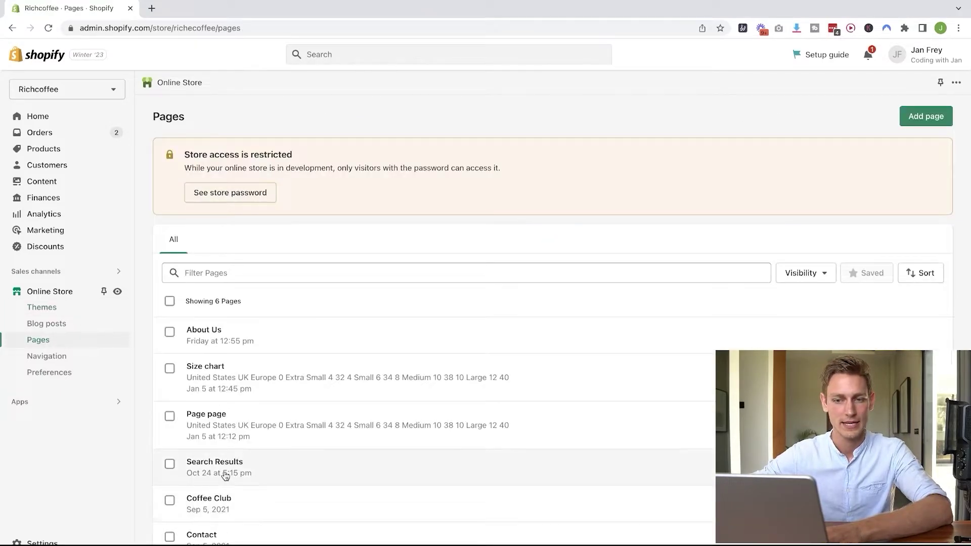
pyautogui.click(919, 122)
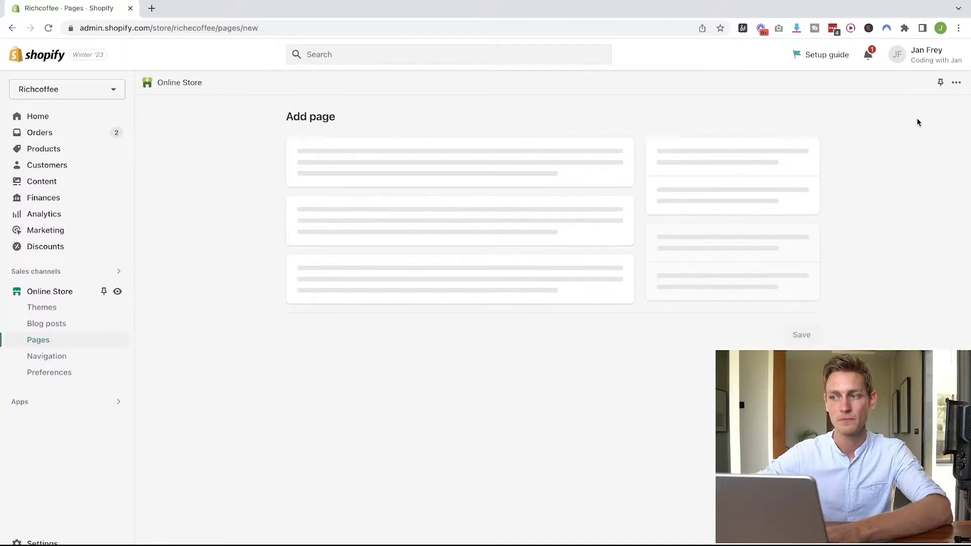
pyautogui.click(412, 172)
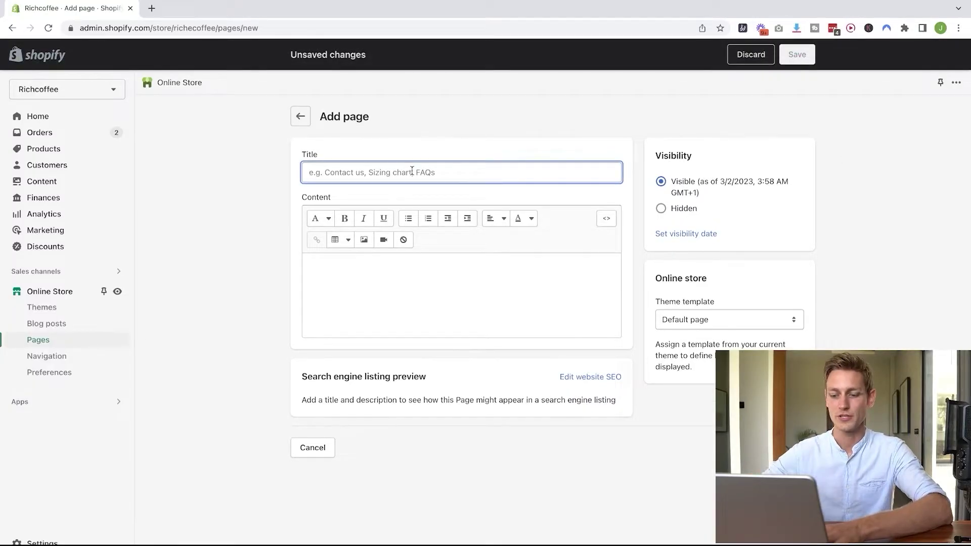
pyautogui.write('designers')
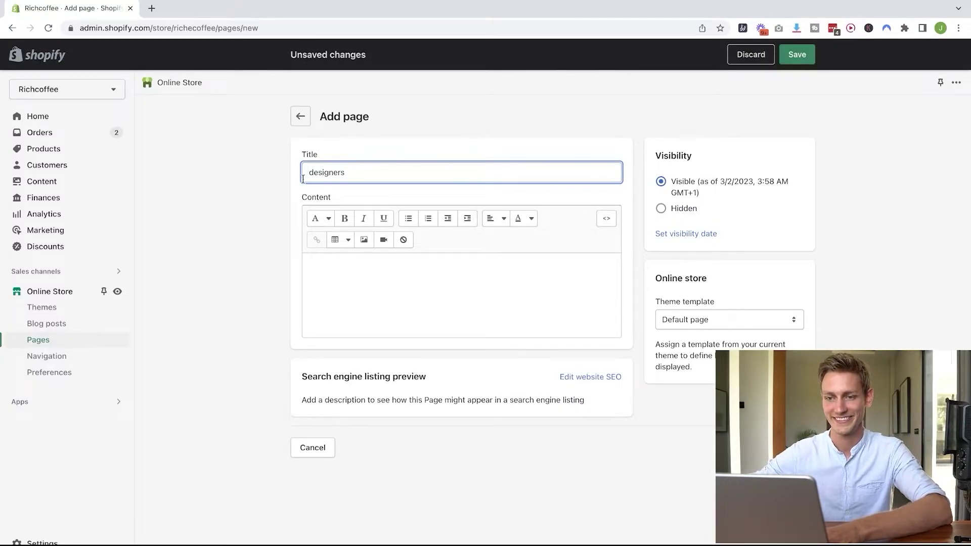
pyautogui.press('BackSpace')
pyautogui.write('D')
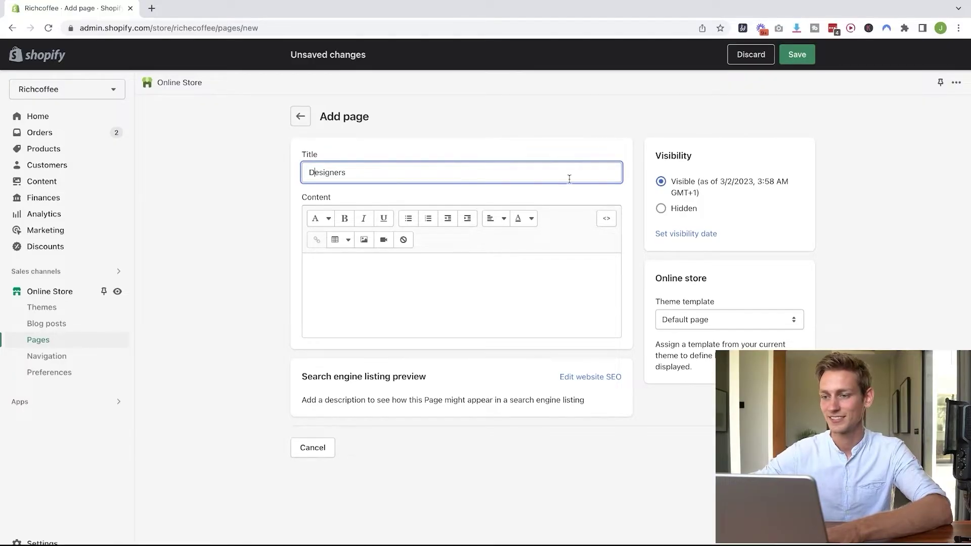
pyautogui.click(639, 122)
pyautogui.click(808, 54)
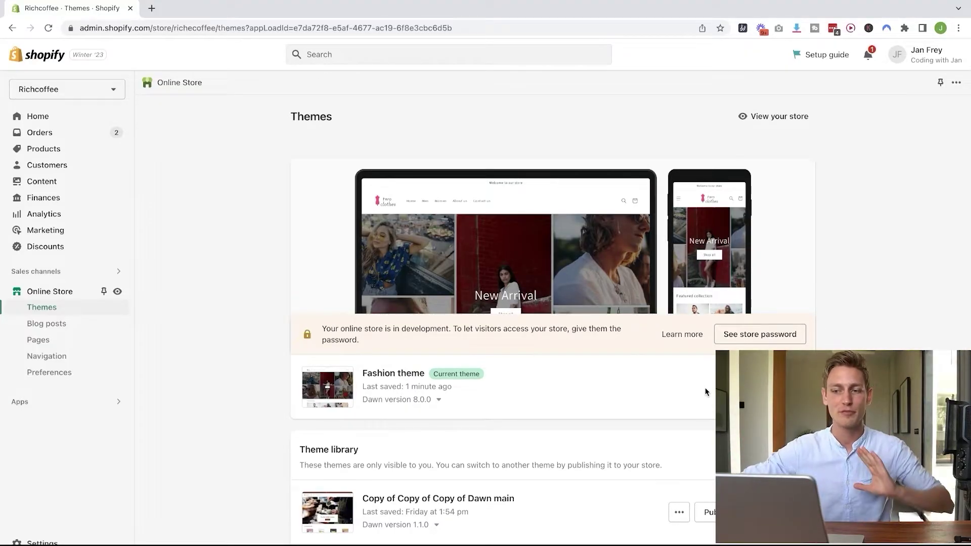
# - Open the code editor for the current Fashion theme
pyautogui.click(736, 387)
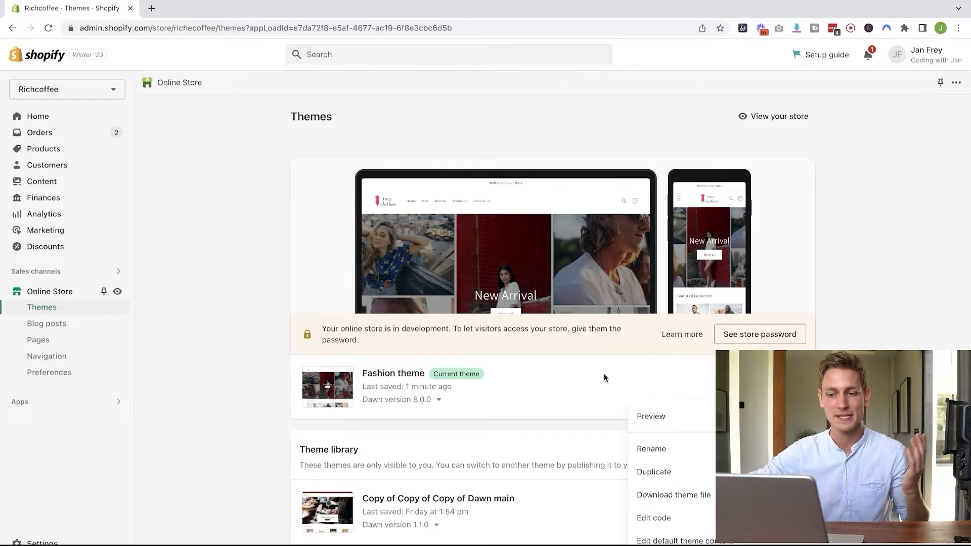
pyautogui.click(628, 380)
pyautogui.scroll(-3, 657, 374)
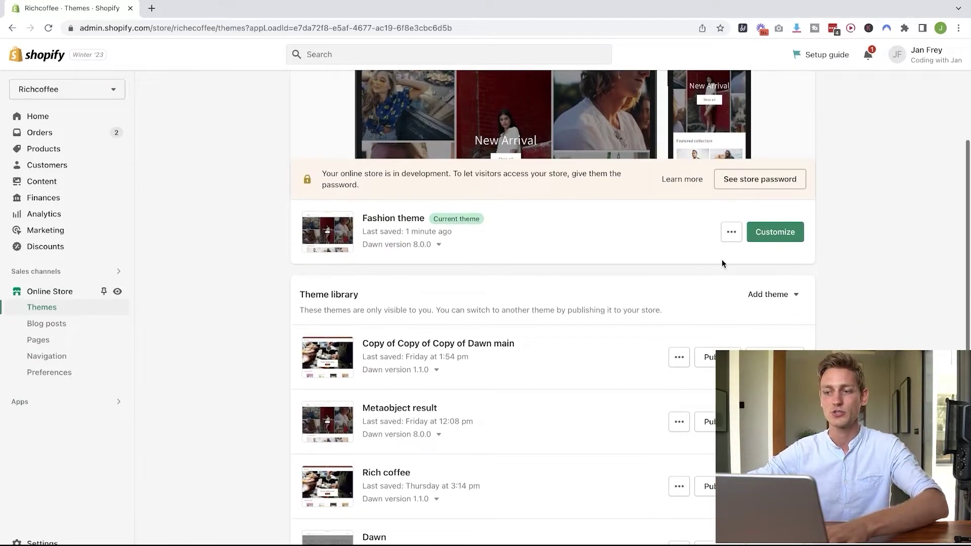
pyautogui.click(731, 232)
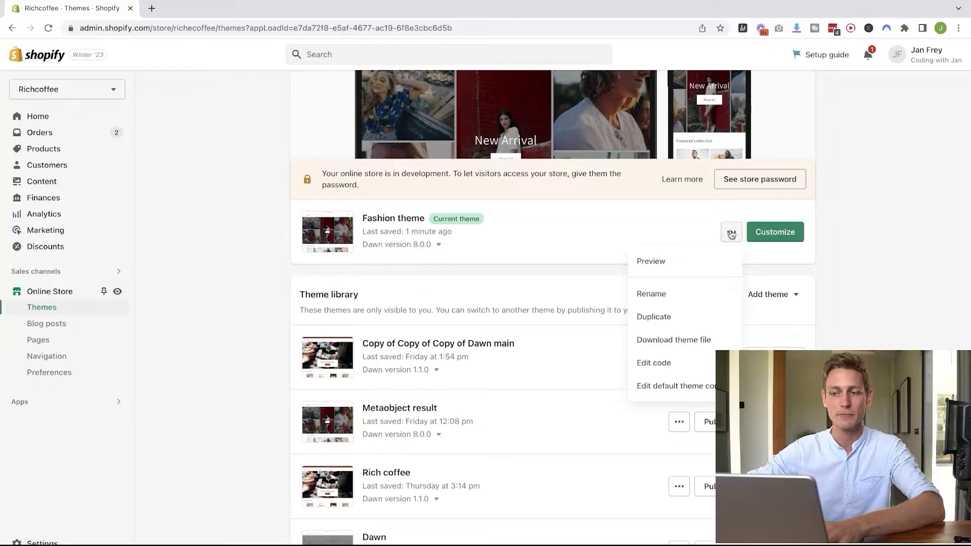
pyautogui.click(661, 365)
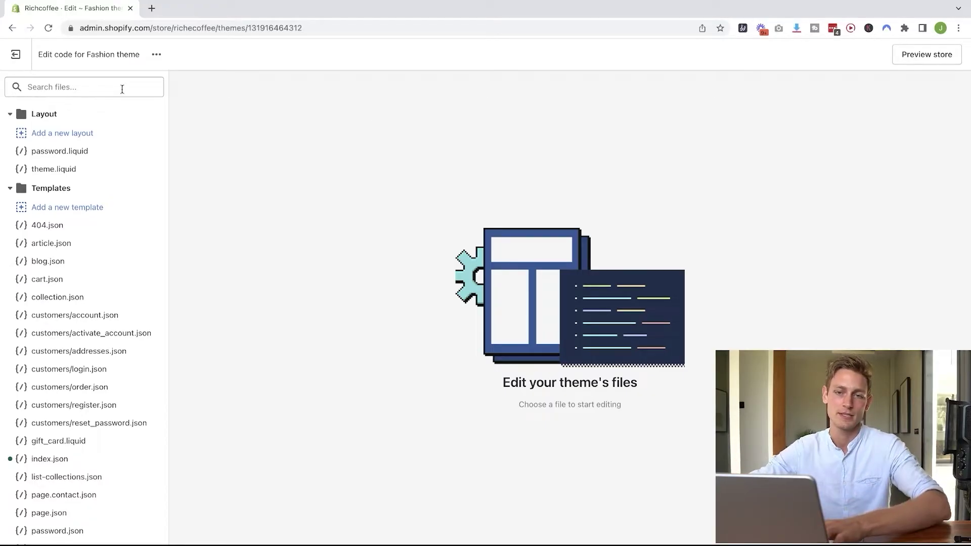
# - Create a new liquid section file named "designer" in the theme's Sections folder
pyautogui.scroll(-2, 126, 165)
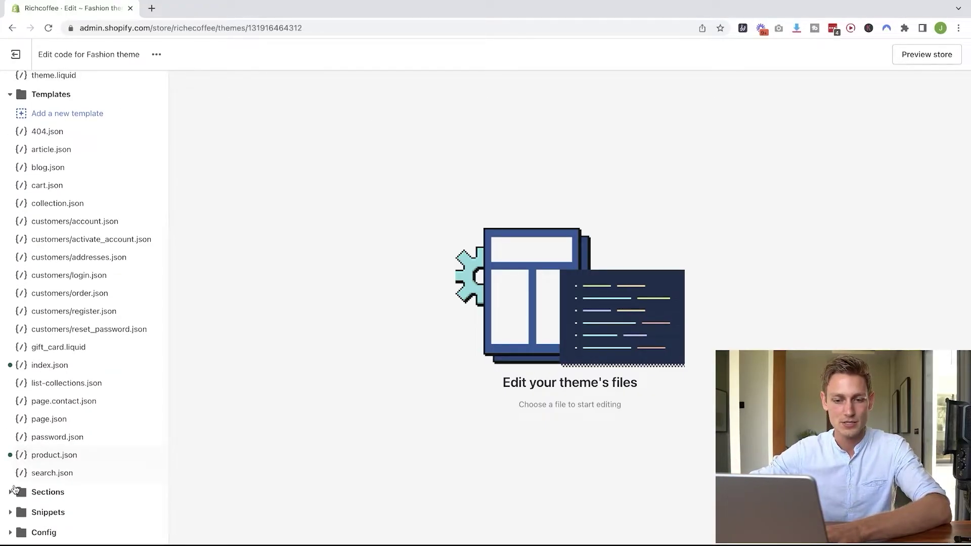
pyautogui.click(10, 491)
pyautogui.scroll(-7, 96, 218)
pyautogui.scroll(1, 78, 204)
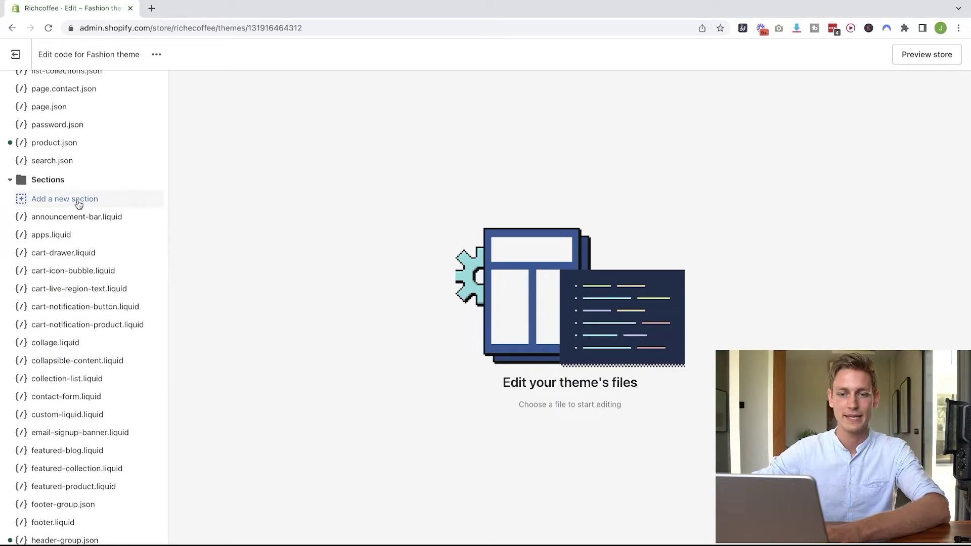
pyautogui.click(81, 202)
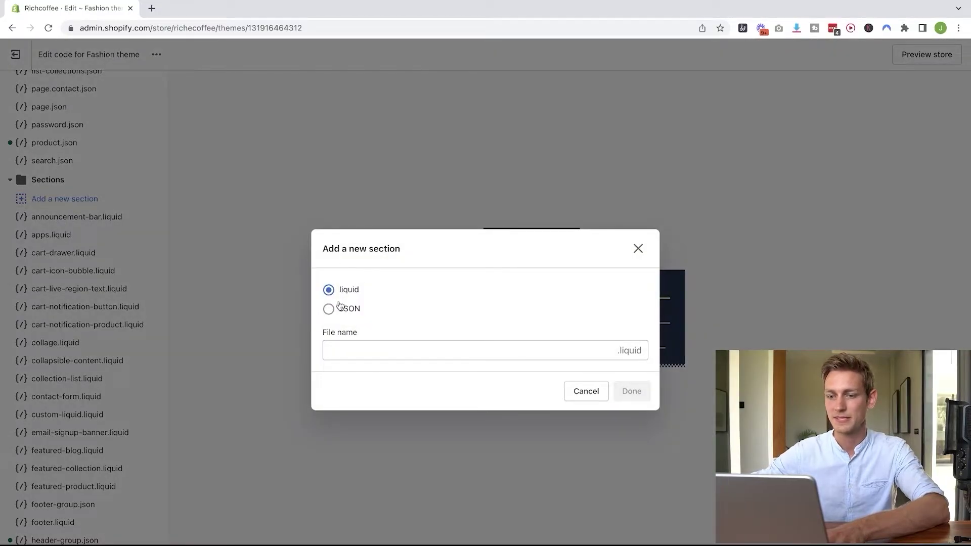
pyautogui.click(388, 350)
pyautogui.write('desig')
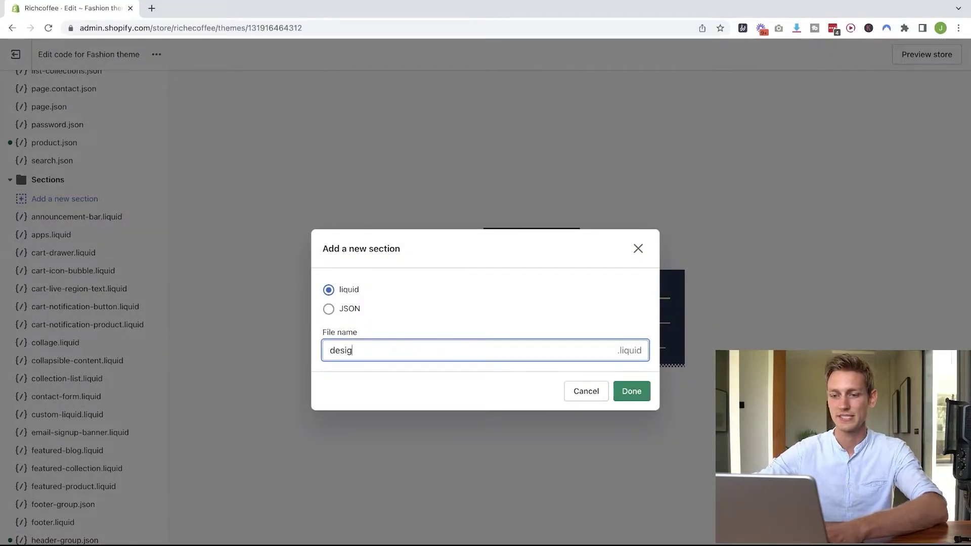
pyautogui.write('ner')
pyautogui.click(632, 391)
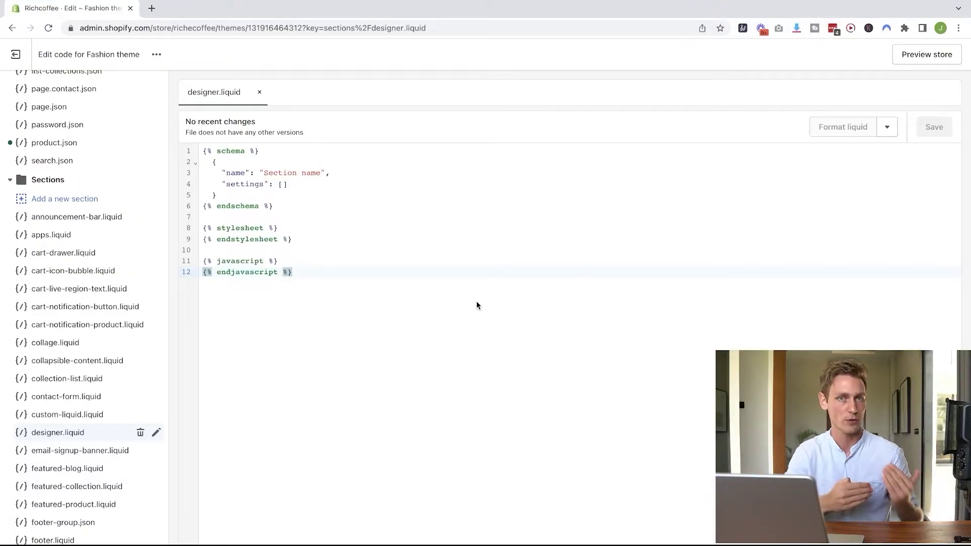
# - Replace all default code in designer.liquid with the copied designer section code
pyautogui.hotkey('ctrl', '+')
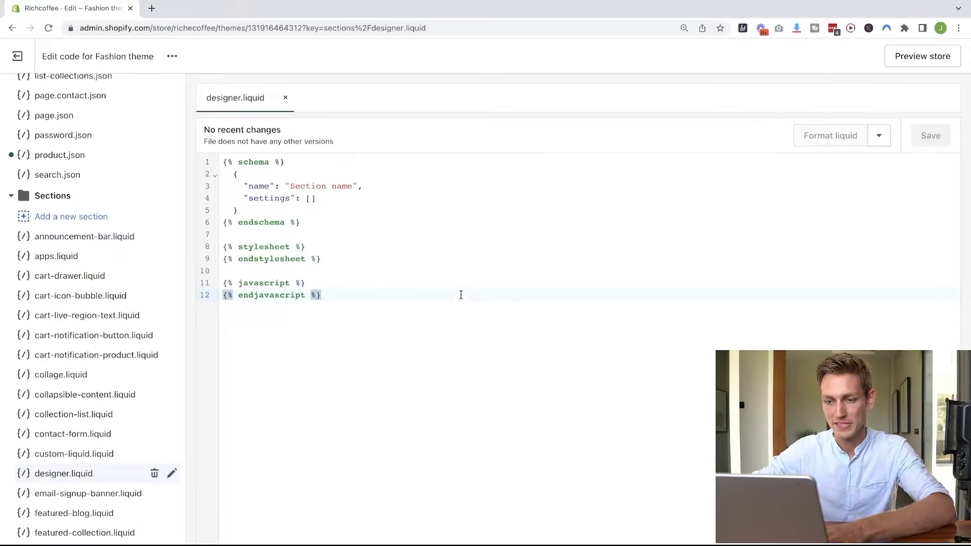
pyautogui.hotkey('ctrl', 'a')
pyautogui.press('BackSpace')
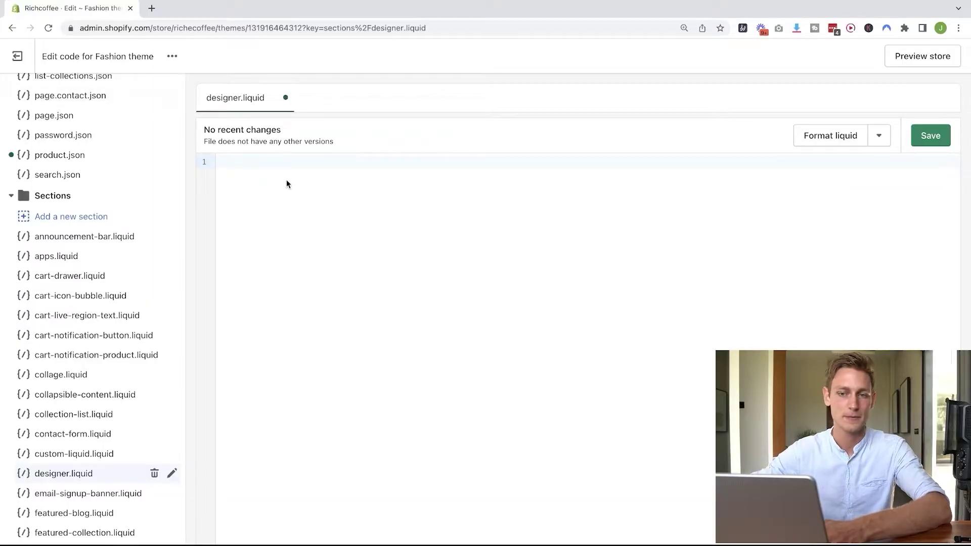
pyautogui.hotkey('ctrl', 'v')
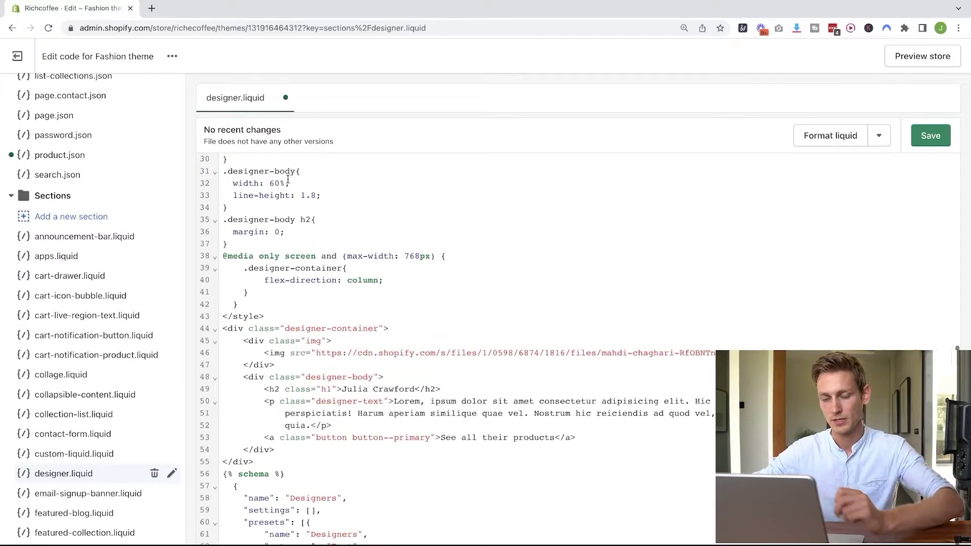
# - Insert blank lines after the closing style tag and before the schema to separate the CSS, HTML and schema blocks
pyautogui.scroll(8, 334, 378)
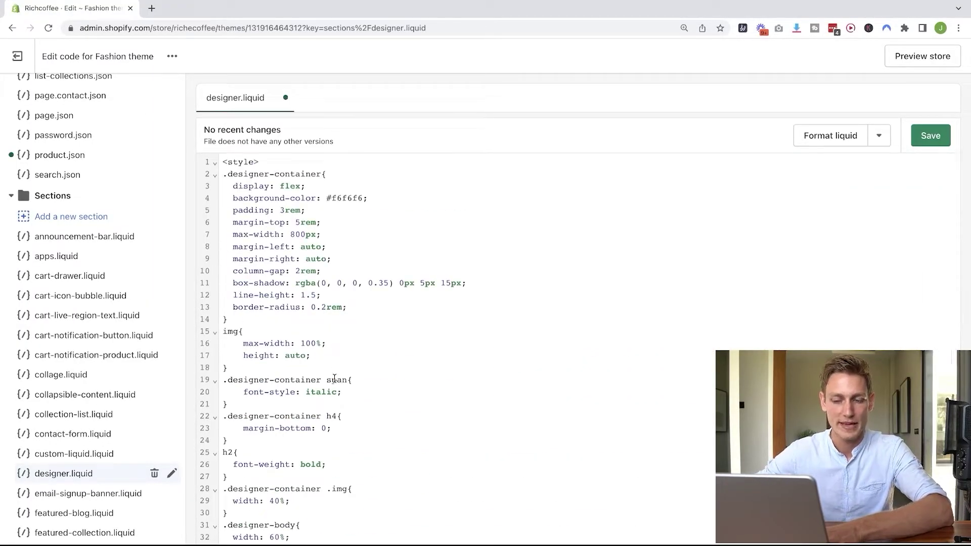
pyautogui.click(232, 168)
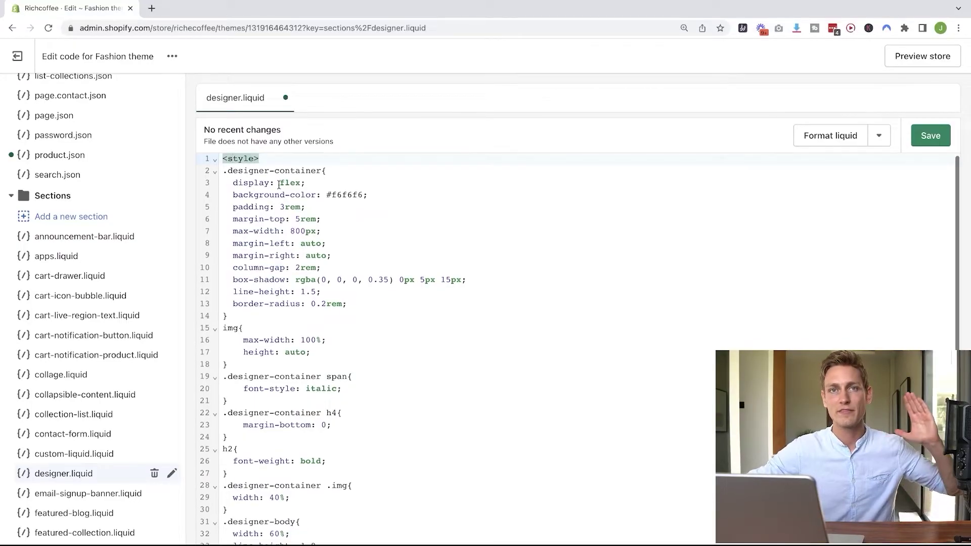
pyautogui.scroll(-4, 279, 185)
pyautogui.scroll(-2, 281, 244)
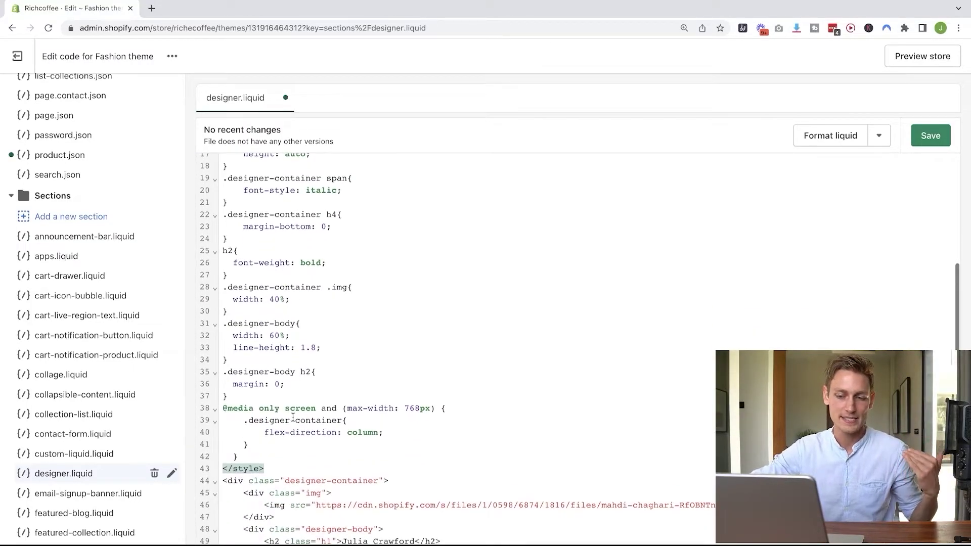
pyautogui.click(287, 471)
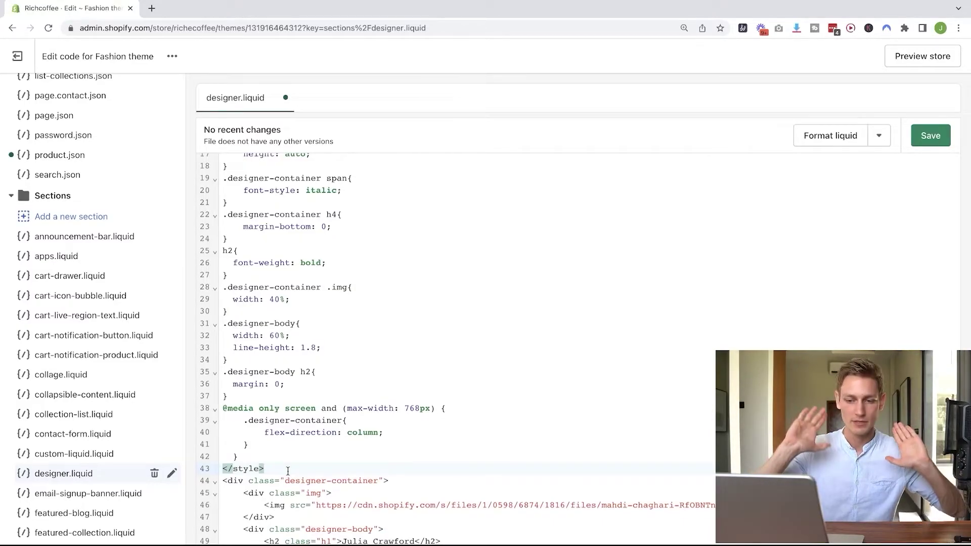
pyautogui.press('Return')
pyautogui.press('Return')
pyautogui.press('Return')
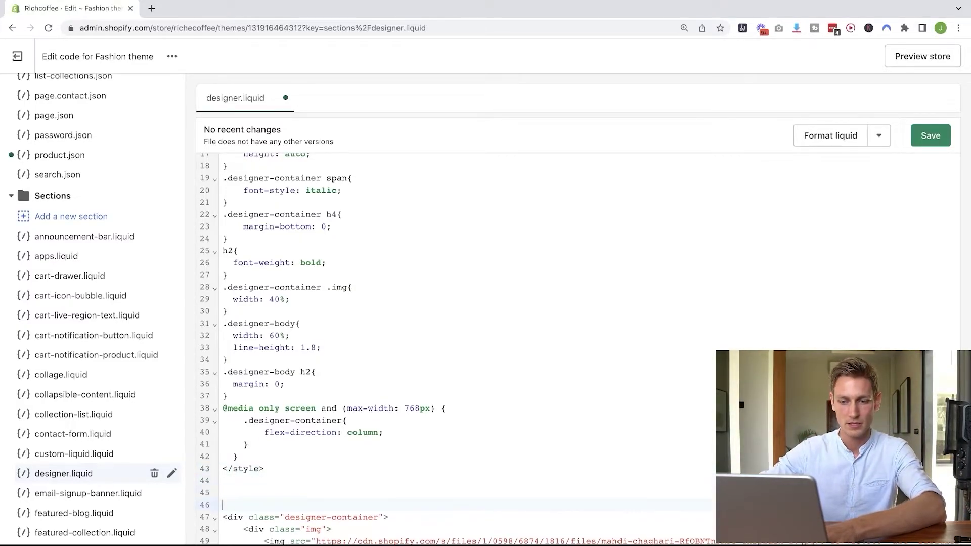
pyautogui.scroll(4, 312, 457)
pyautogui.scroll(-5, 312, 456)
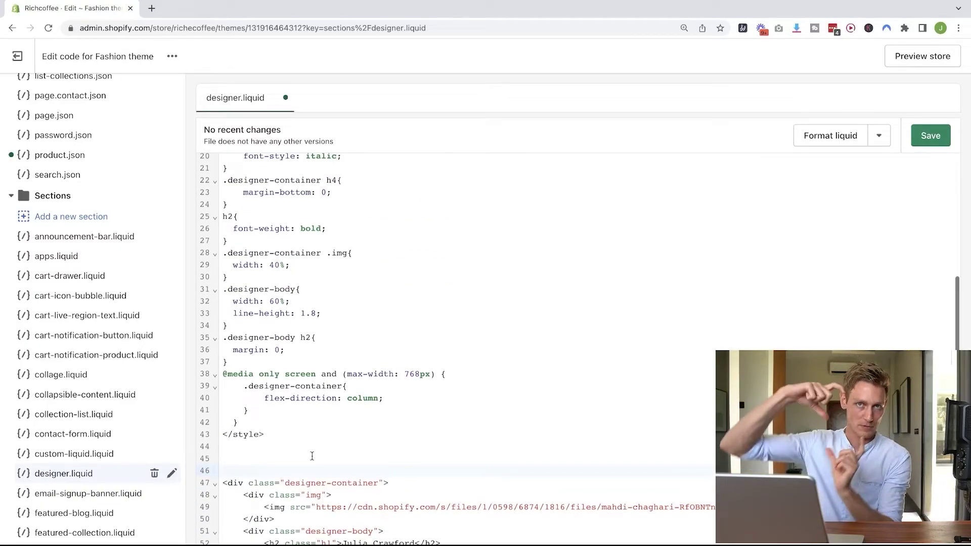
pyautogui.scroll(-3, 312, 456)
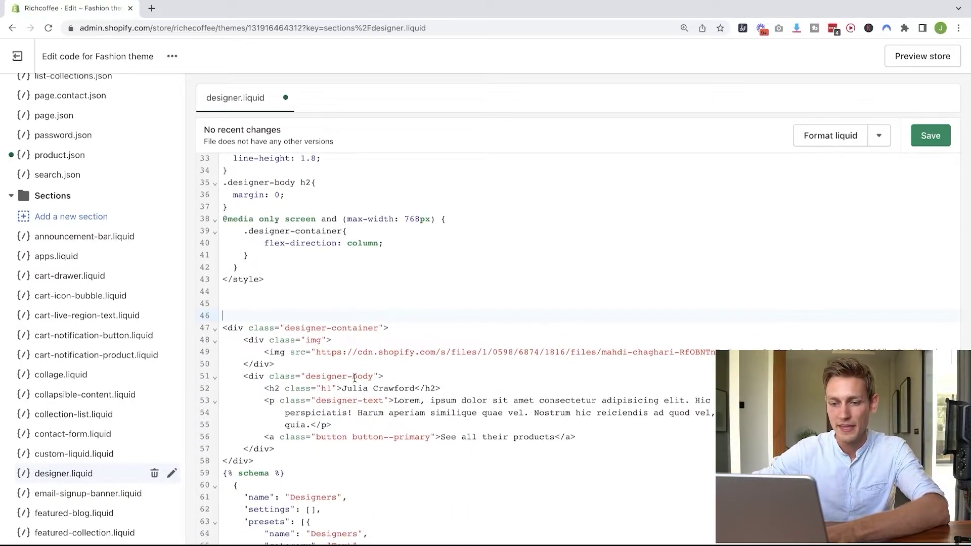
pyautogui.click(277, 460)
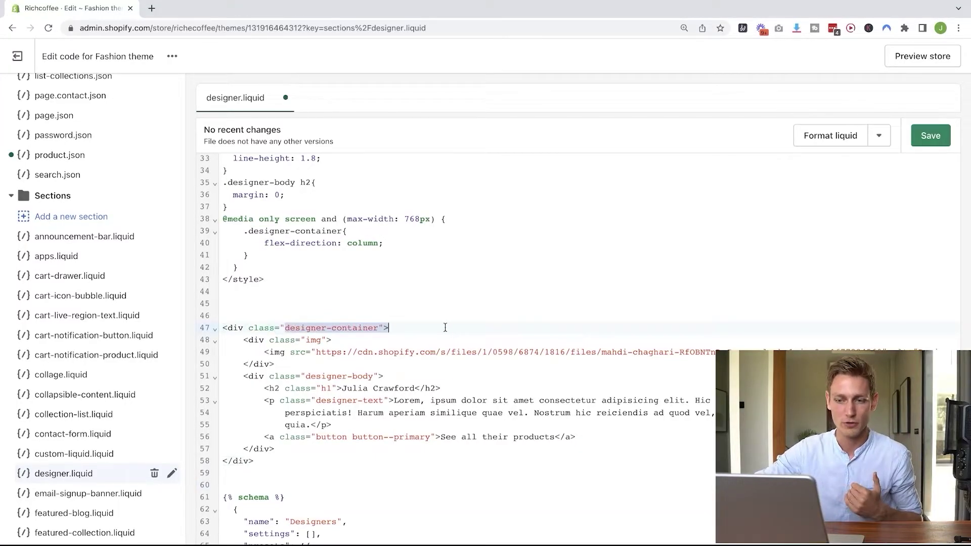
# - Examine the image, heading, text and button markup in designer.liquid, along with the section name in its schema
pyautogui.click(311, 342)
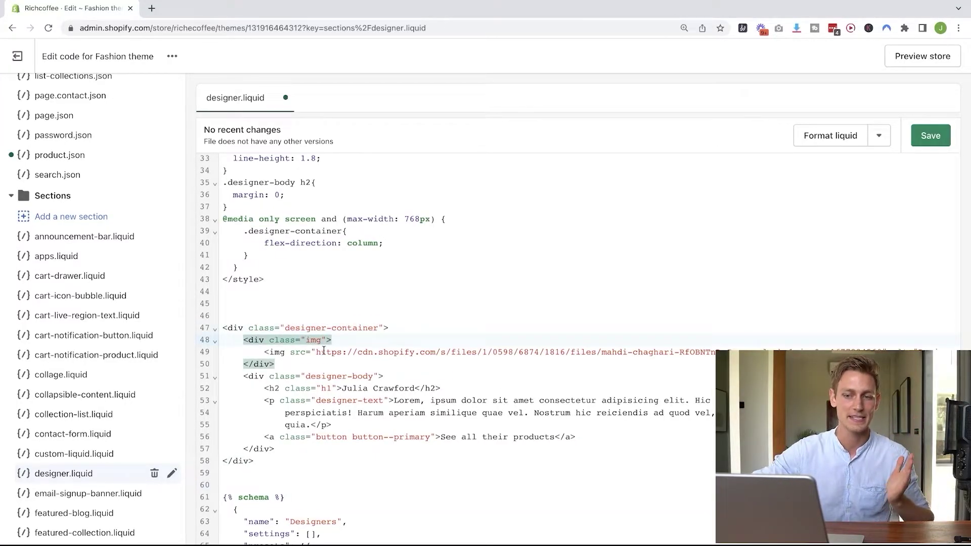
pyautogui.scroll(-1, 324, 351)
pyautogui.moveTo(314, 343); pyautogui.dragTo(526, 342)
pyautogui.click(523, 342)
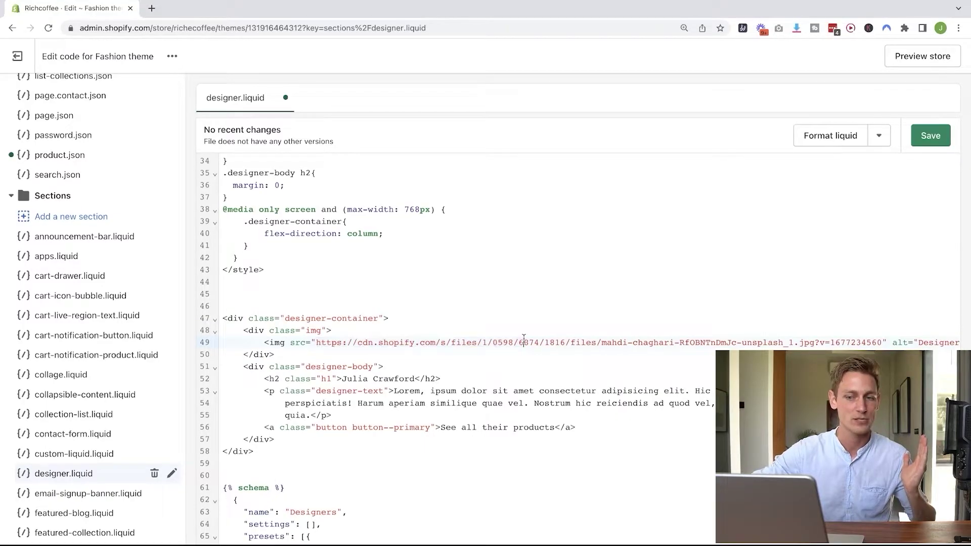
pyautogui.click(322, 367)
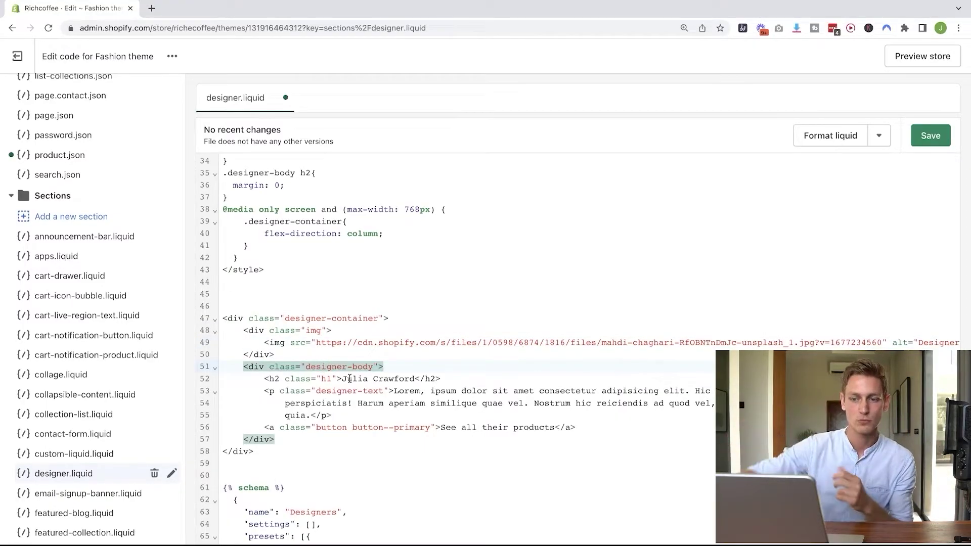
pyautogui.tripleClick(374, 380)
pyautogui.tripleClick(408, 391)
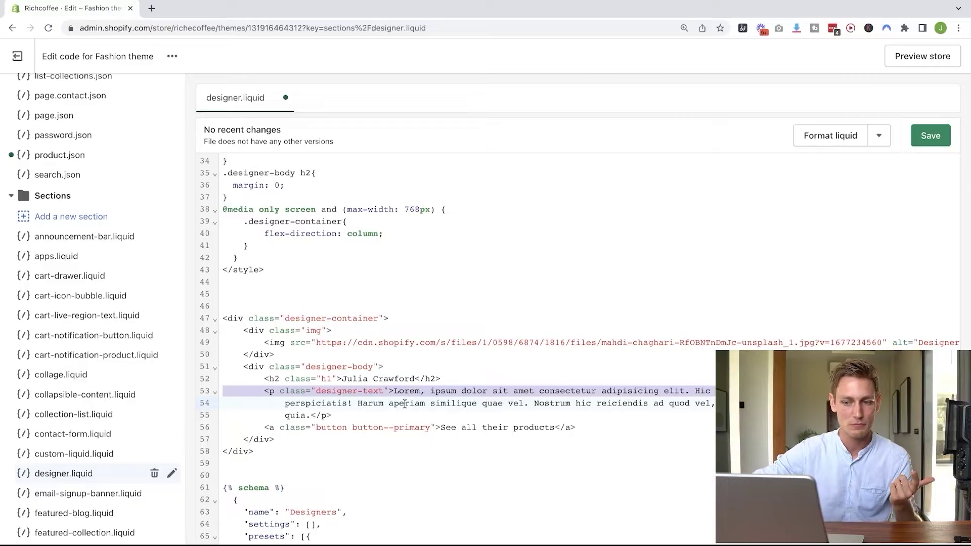
pyautogui.doubleClick(405, 403)
pyautogui.click(488, 420)
pyautogui.click(460, 444)
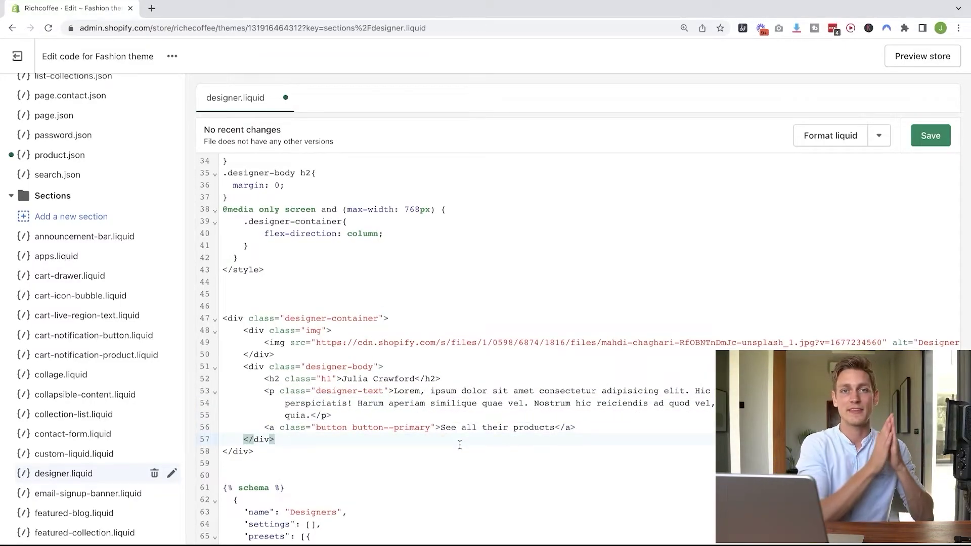
pyautogui.scroll(-1, 446, 447)
pyautogui.click(416, 451)
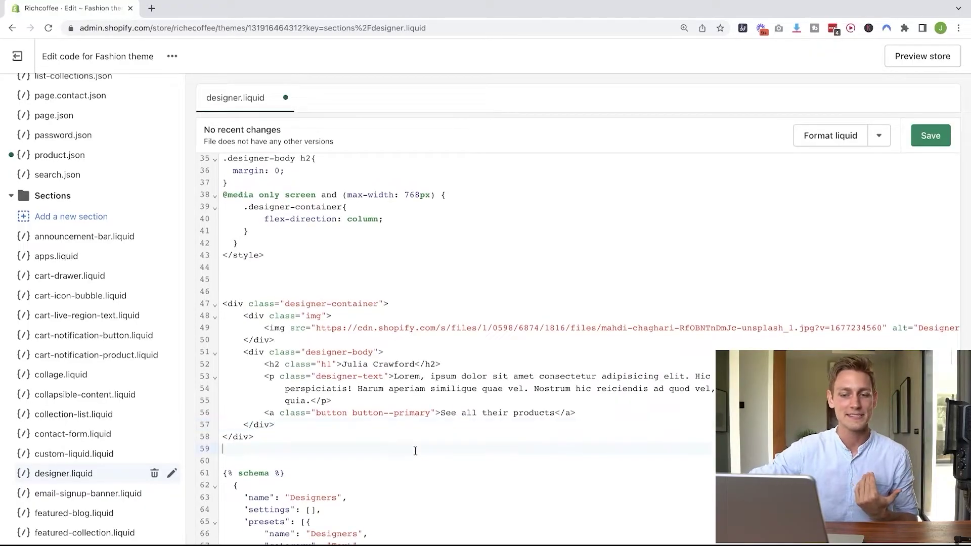
pyautogui.click(255, 473)
pyautogui.click(313, 496)
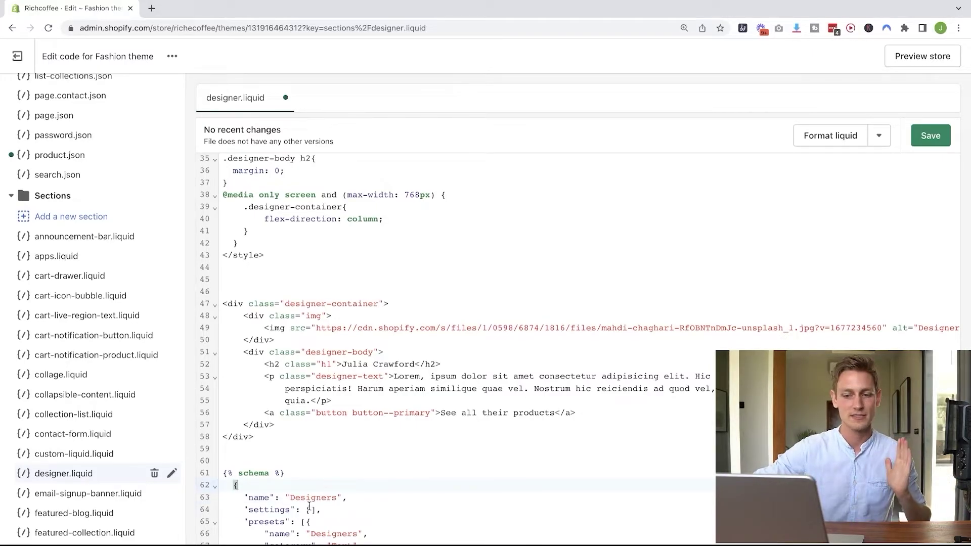
pyautogui.doubleClick(325, 496)
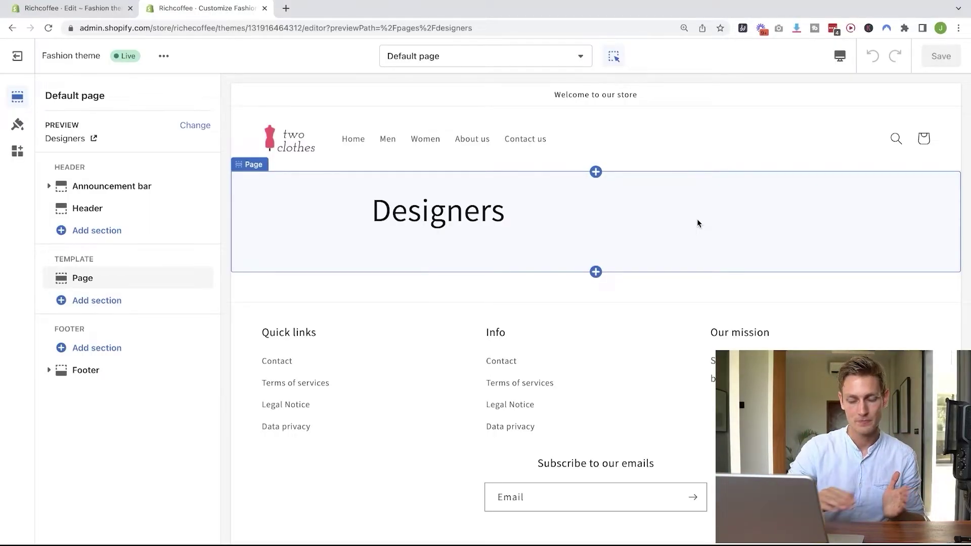
# - Add the custom Designers section to the Default page template, below the Page section
pyautogui.click(73, 302)
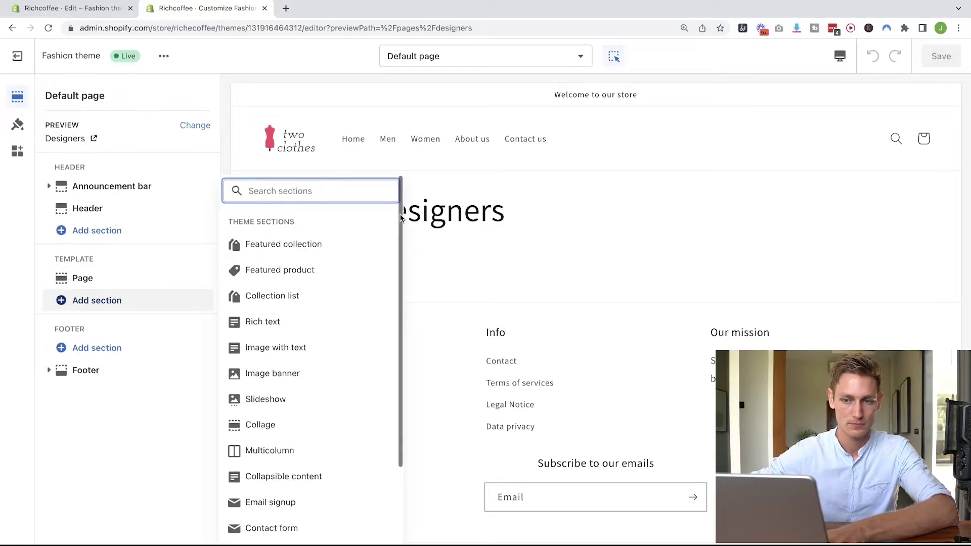
pyautogui.scroll(-2, 301, 263)
pyautogui.scroll(-3, 301, 264)
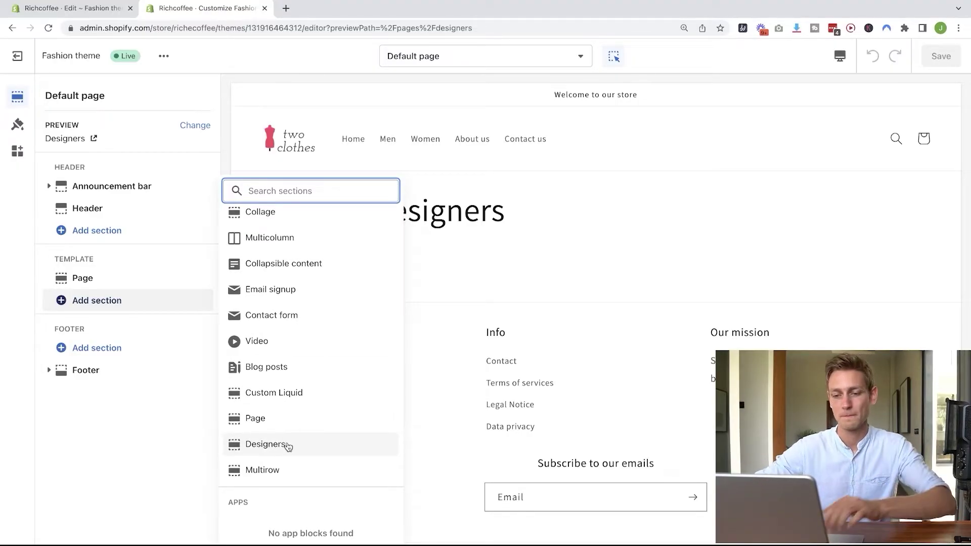
pyautogui.click(288, 446)
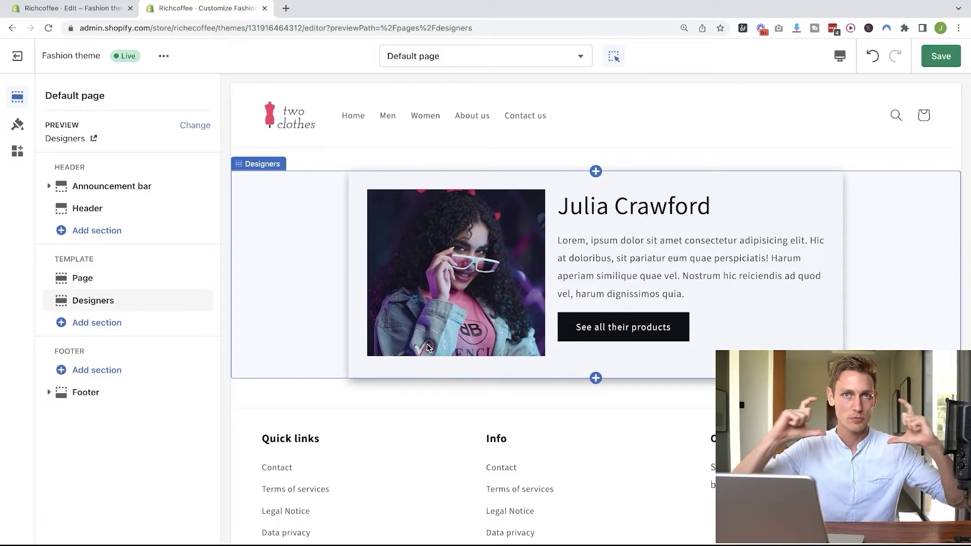
# - Compare the heading, text and button markup in designer.liquid with the Designers section in the theme editor preview
pyautogui.click(94, 6)
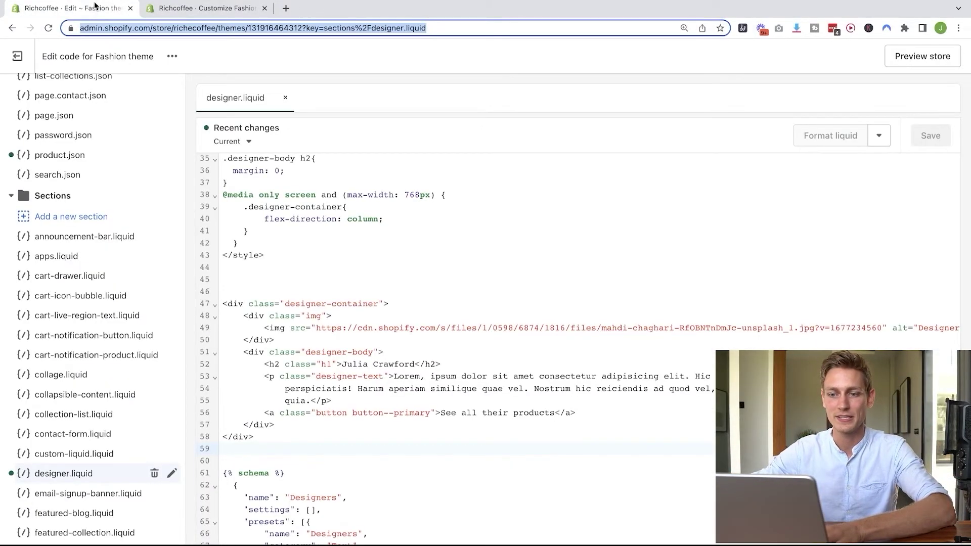
pyautogui.click(224, 302)
pyautogui.click(283, 365)
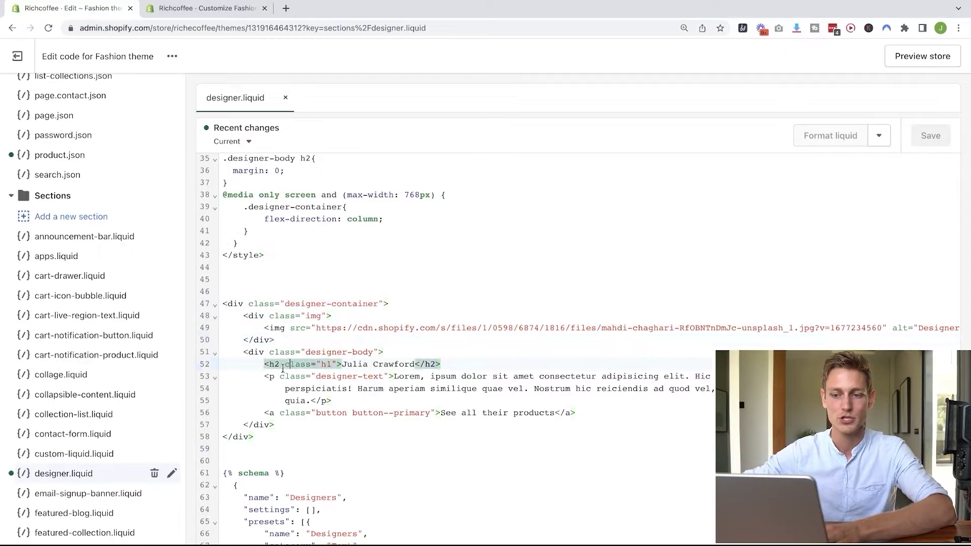
pyautogui.click(430, 378)
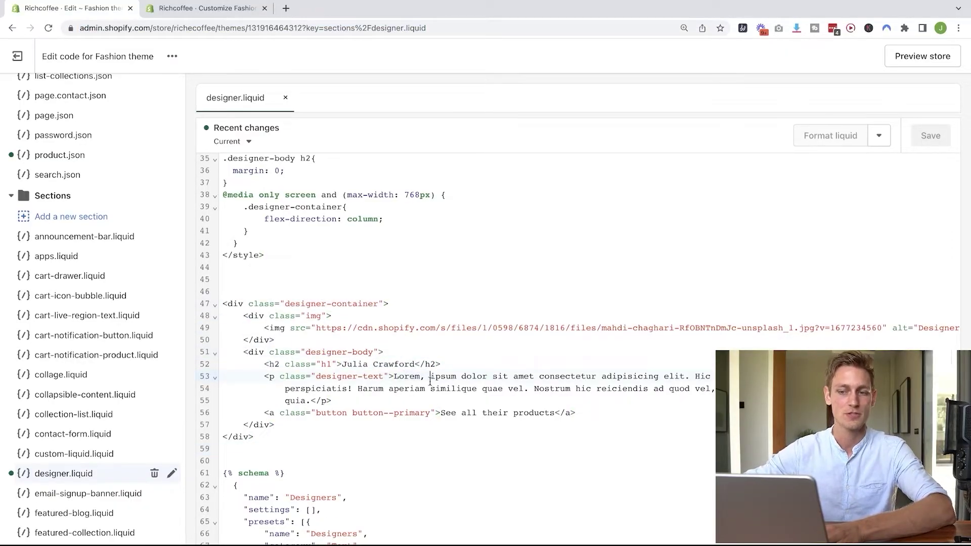
pyautogui.click(457, 421)
pyautogui.click(195, 9)
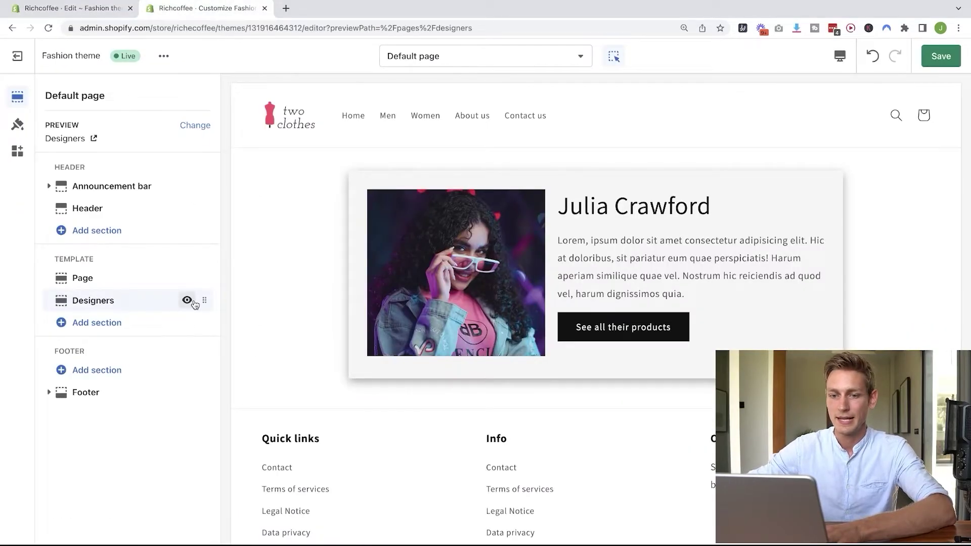
# - Save the Default page template and review its Page and Designers sections in the preview
pyautogui.scroll(2, 721, 241)
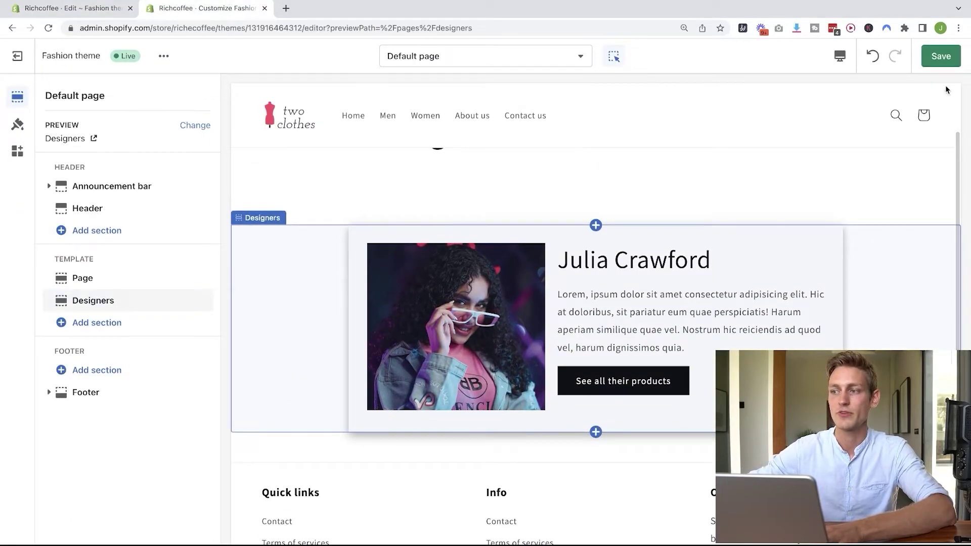
pyautogui.click(941, 56)
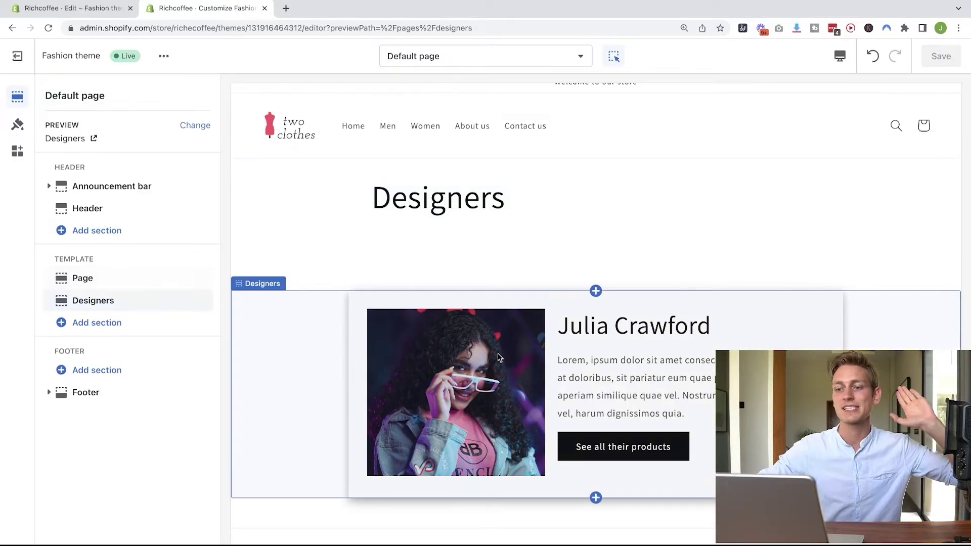
pyautogui.scroll(-2, 523, 294)
pyautogui.click(528, 332)
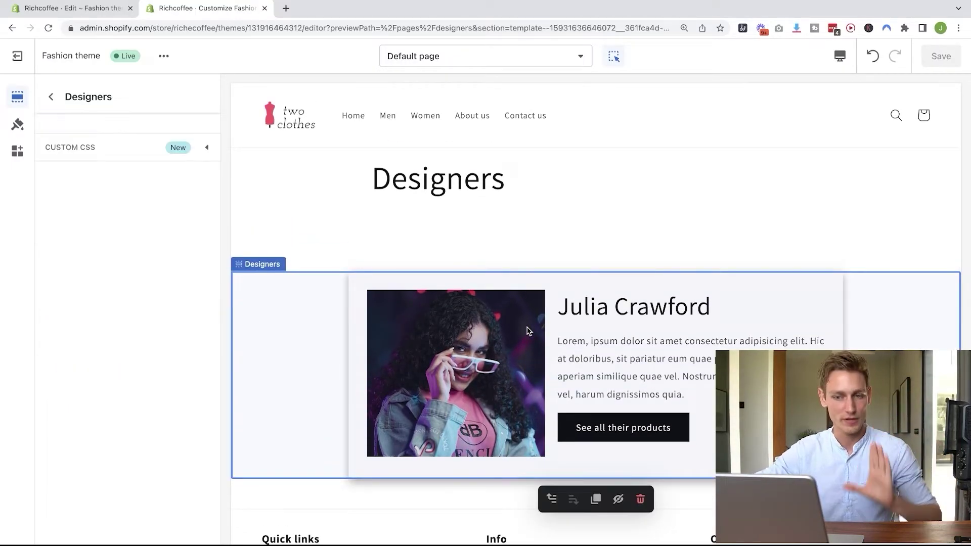
pyautogui.click(569, 213)
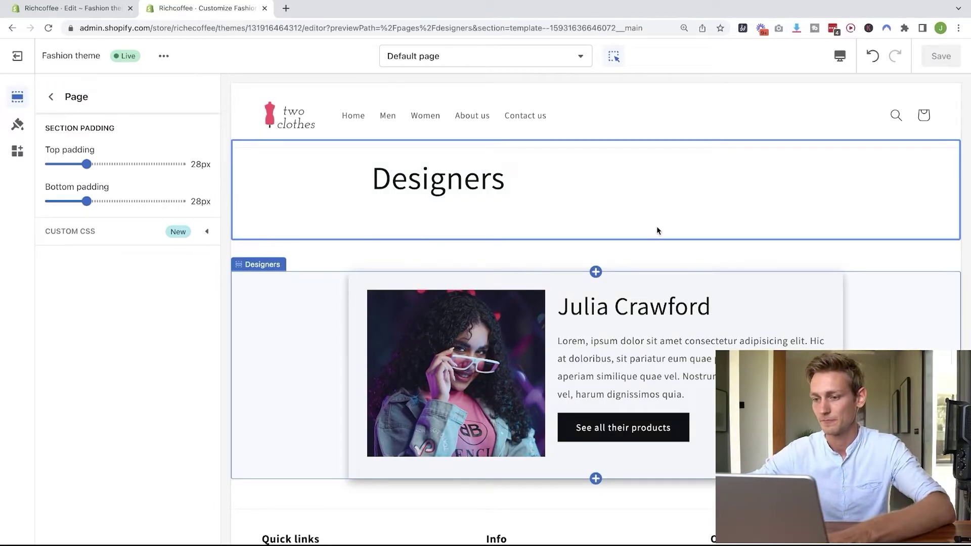
pyautogui.hotkey('ctrl', '-')
pyautogui.click(591, 243)
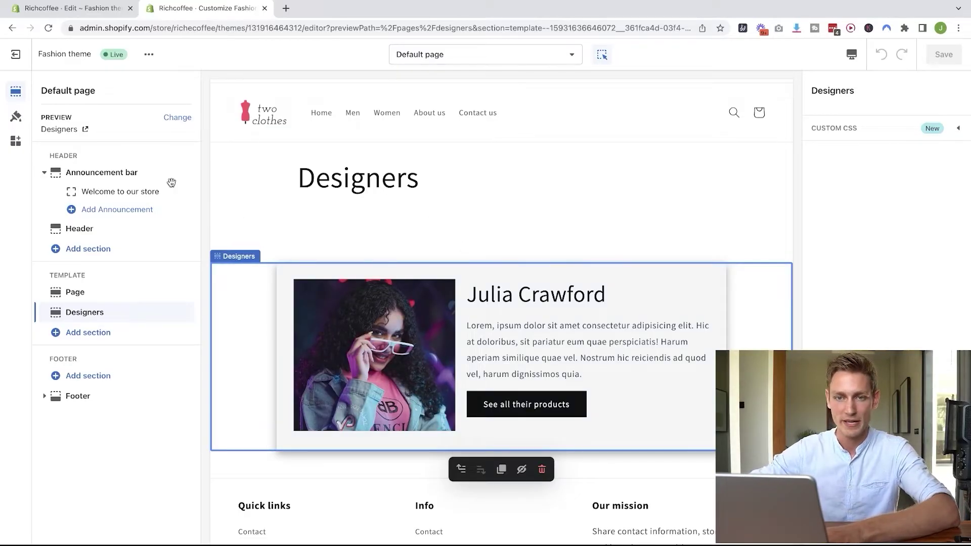
# - Start a Liquid for tag in designer.liquid on the blank line directly above the designer-container div
pyautogui.click(75, 10)
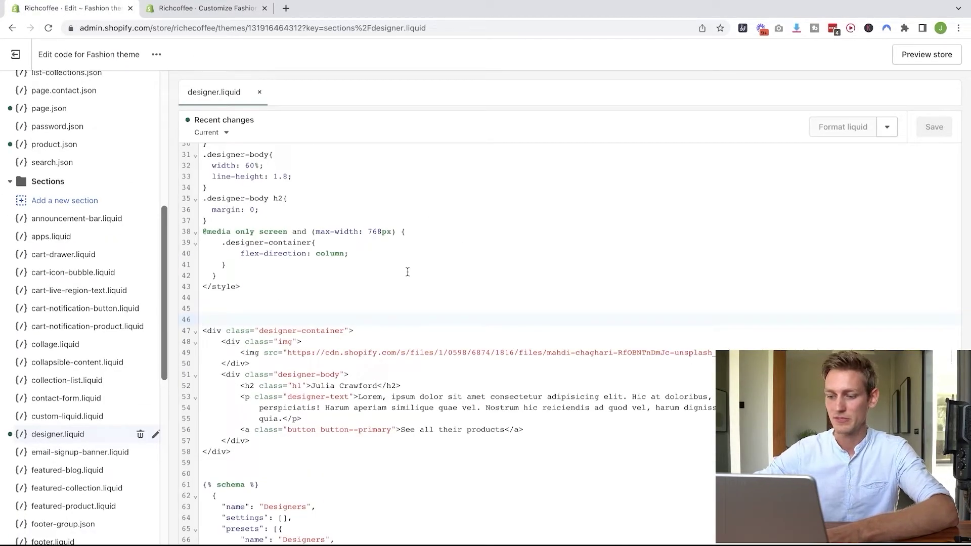
pyautogui.hotkey('ctrl', '+')
pyautogui.hotkey('ctrl', '+')
pyautogui.scroll(-3, 408, 272)
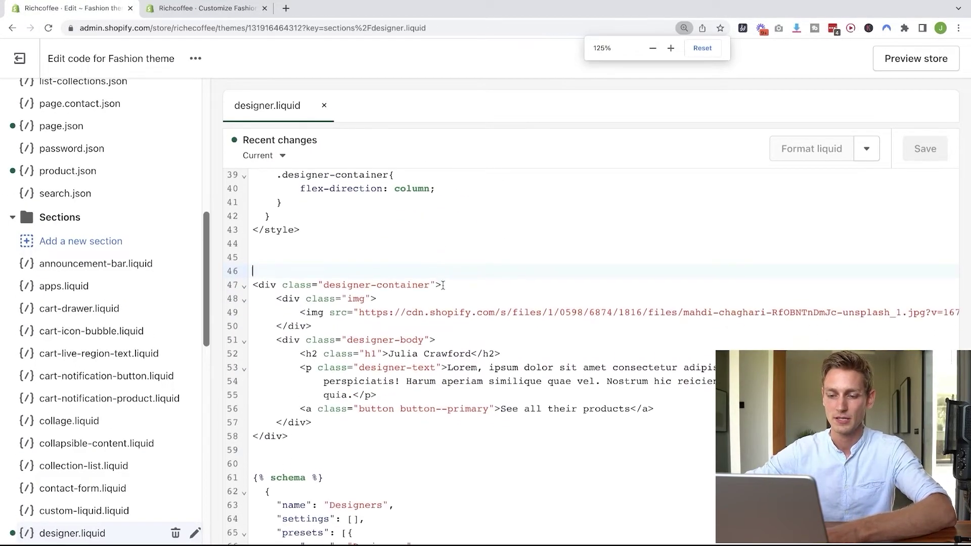
pyautogui.moveTo(255, 280); pyautogui.dragTo(288, 434)
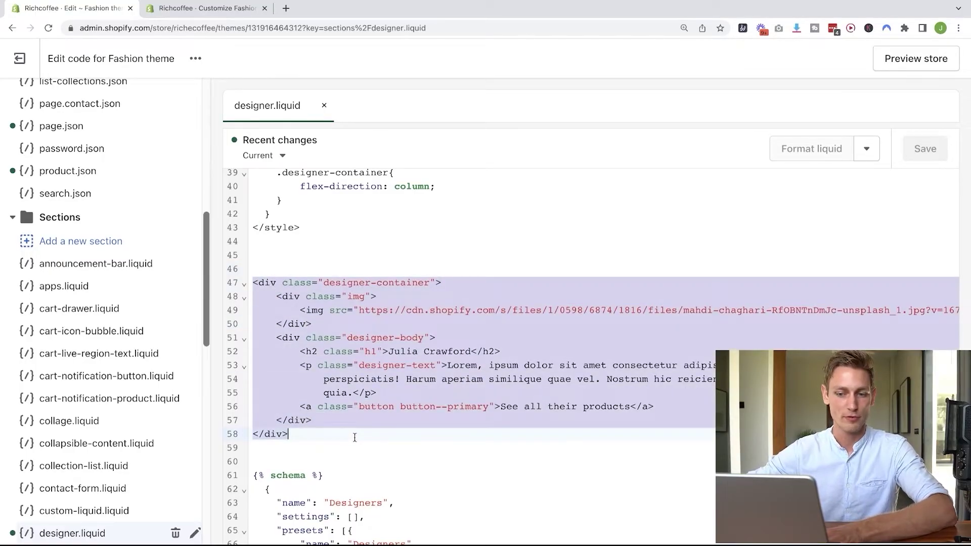
pyautogui.scroll(-1, 307, 202)
pyautogui.click(288, 250)
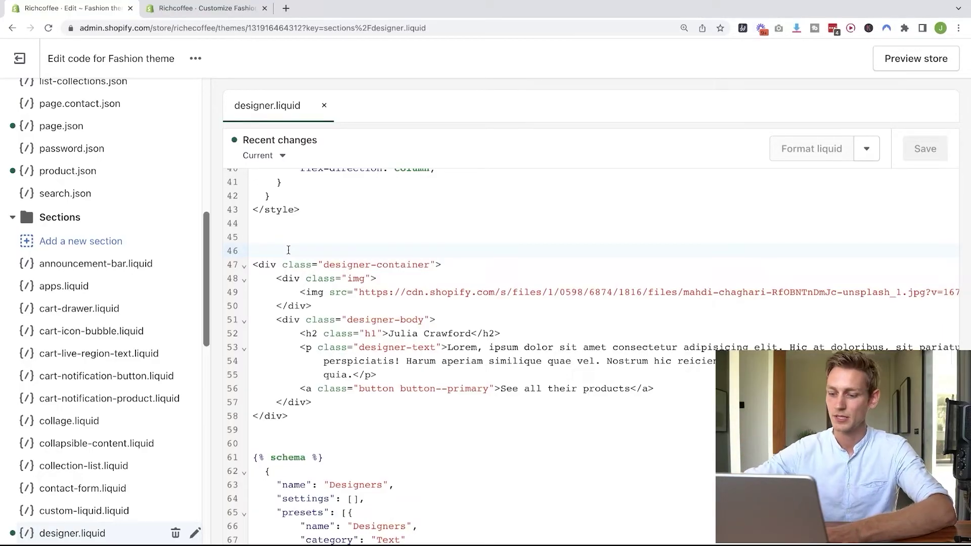
pyautogui.write('{')
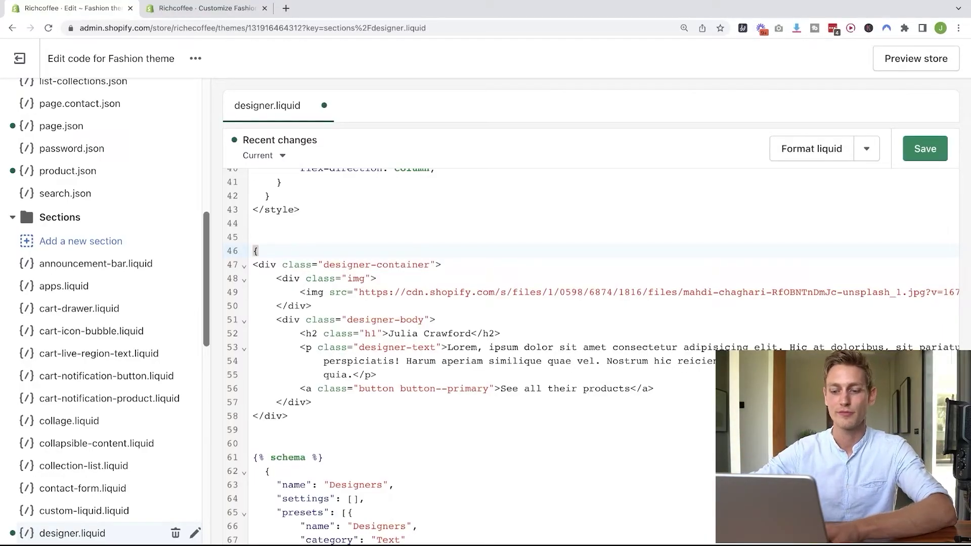
pyautogui.write('% ')
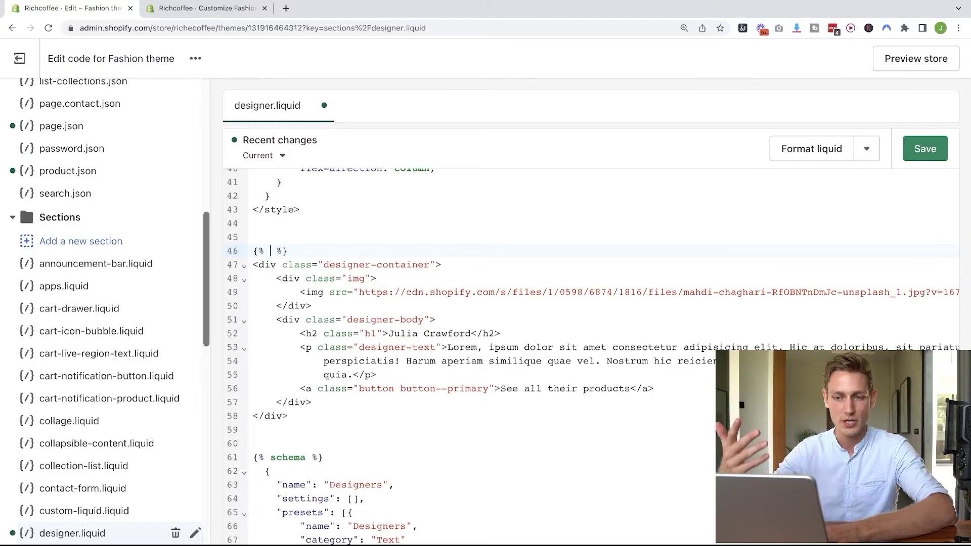
pyautogui.write('for')
pyautogui.press('Escape')
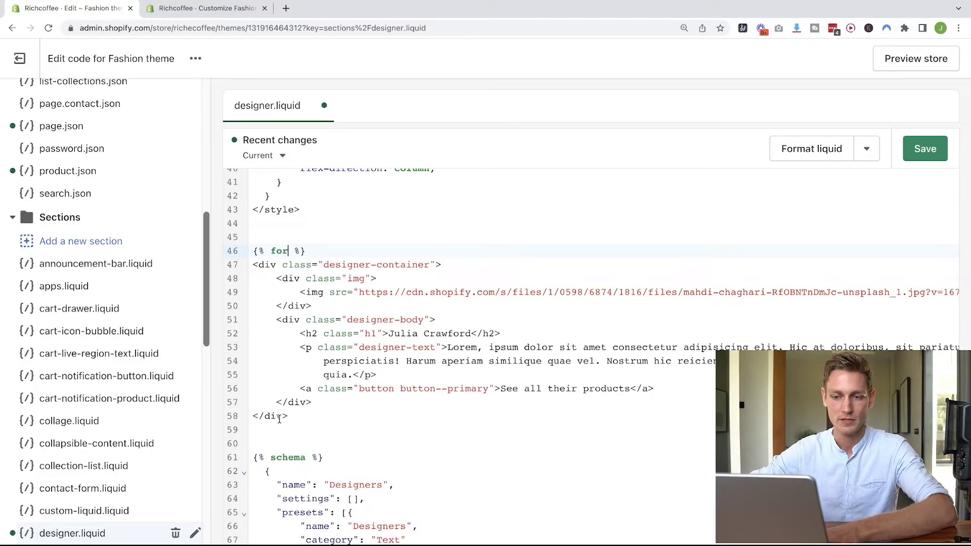
# - Close the loop with an endfor tag on a new line after the designer-container's closing div
pyautogui.click(284, 416)
pyautogui.press('Return')
pyautogui.write('{')
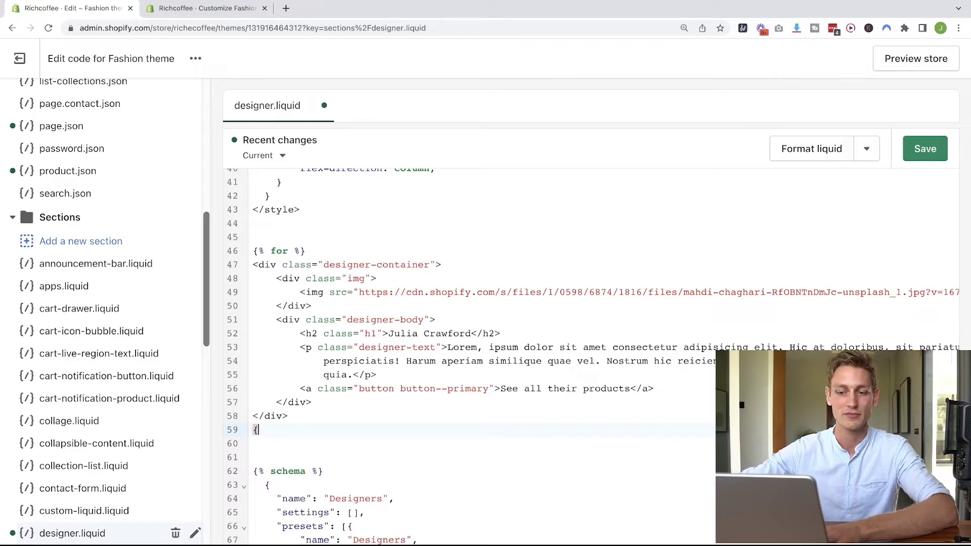
pyautogui.write('% endfor %')
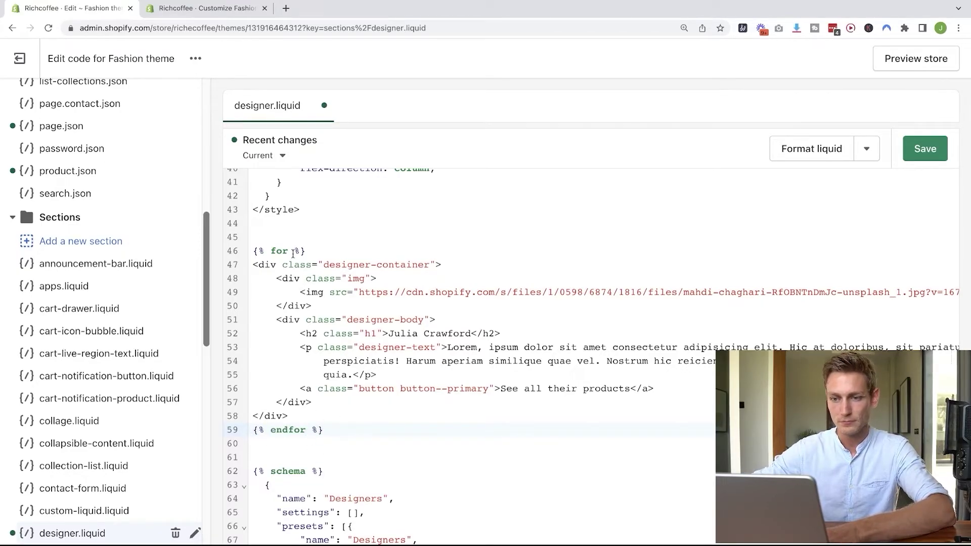
# - Complete the opening for tag so it reads "for designer in shop.metaobjects"
pyautogui.click(292, 252)
pyautogui.write('designer')
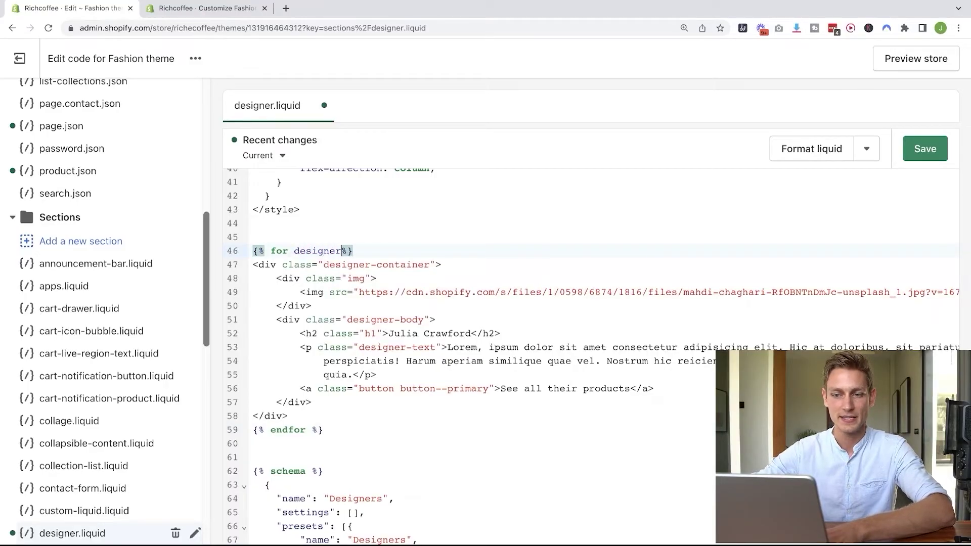
pyautogui.write(' in shop.meta')
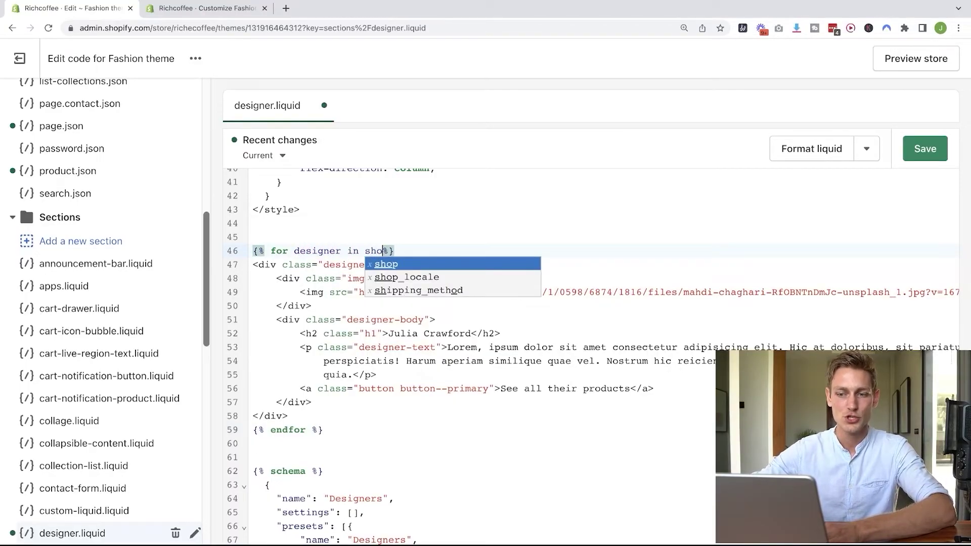
pyautogui.press('Down')
pyautogui.press('Return')
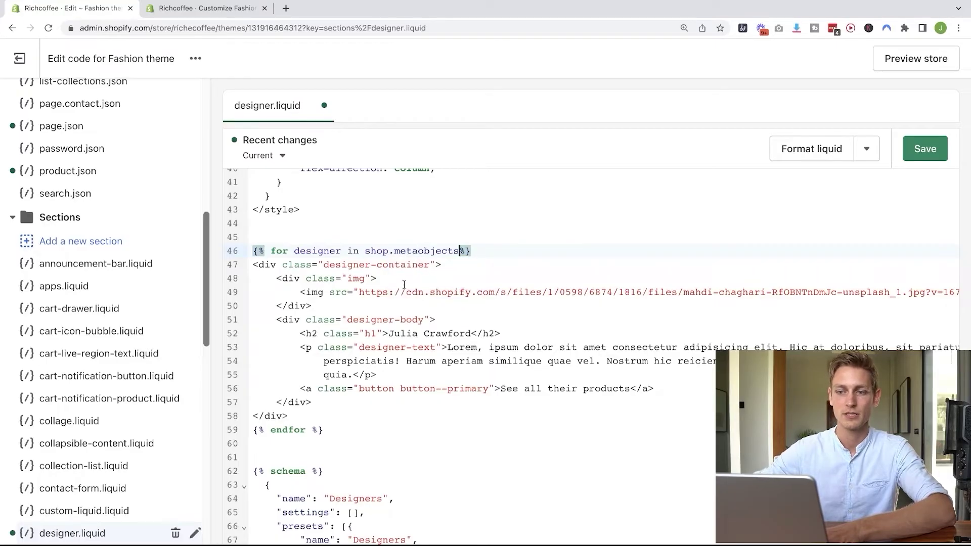
# - Append ".designer.values" to shop.metaobjects in the for tag to loop through all designer entries
pyautogui.doubleClick(419, 252)
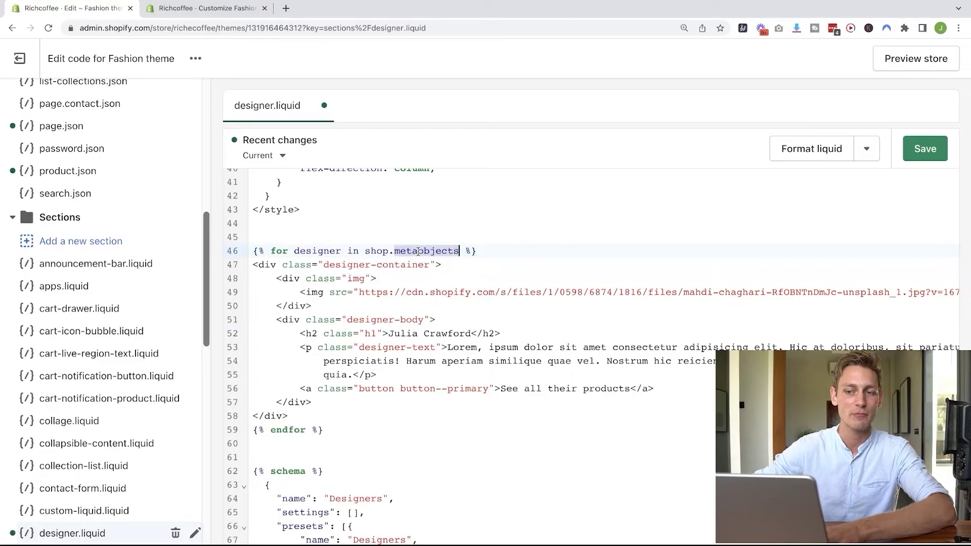
pyautogui.doubleClick(373, 252)
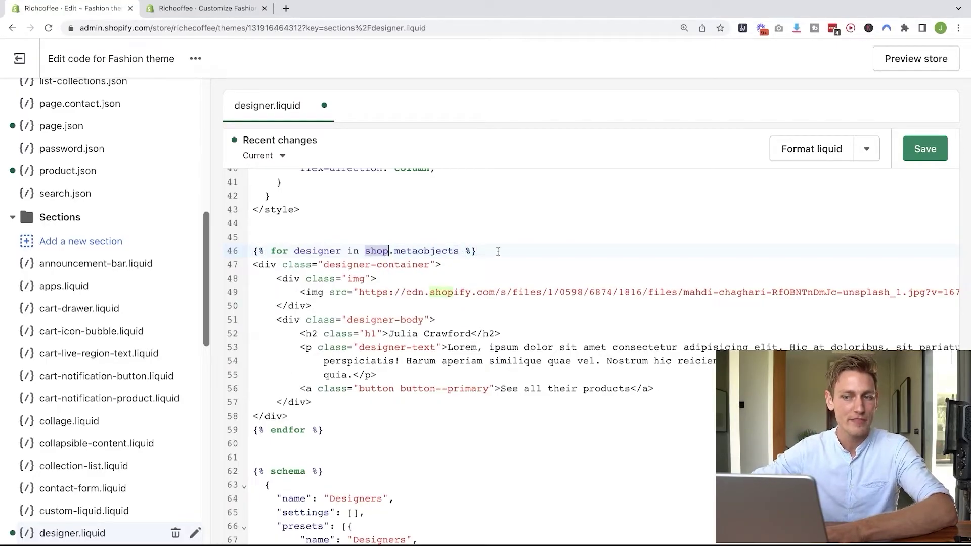
pyautogui.click(459, 251)
pyautogui.write('.designer')
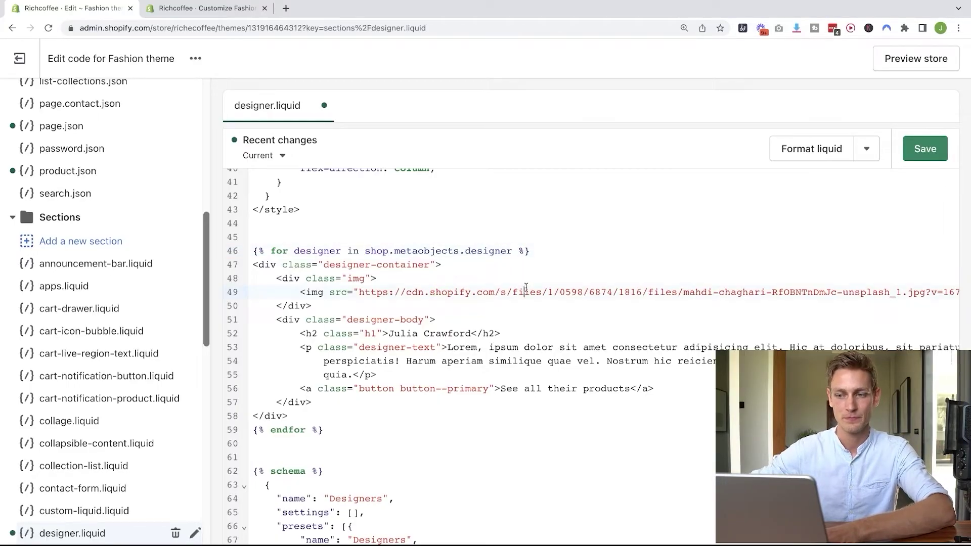
pyautogui.click(513, 252)
pyautogui.write('.values')
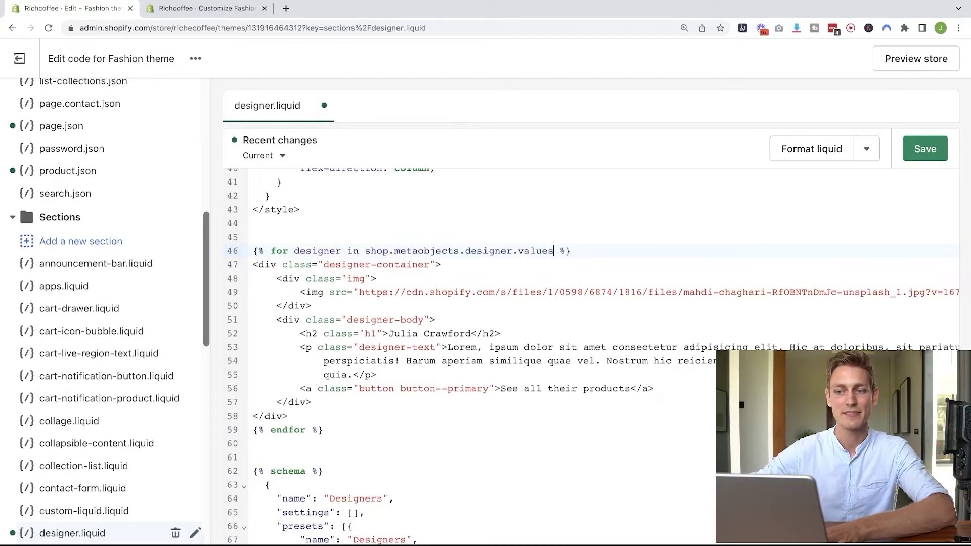
# - Examine the for loop's variable and metaobject path, the hardcoded image source, and the container markup it repeats
pyautogui.doubleClick(528, 251)
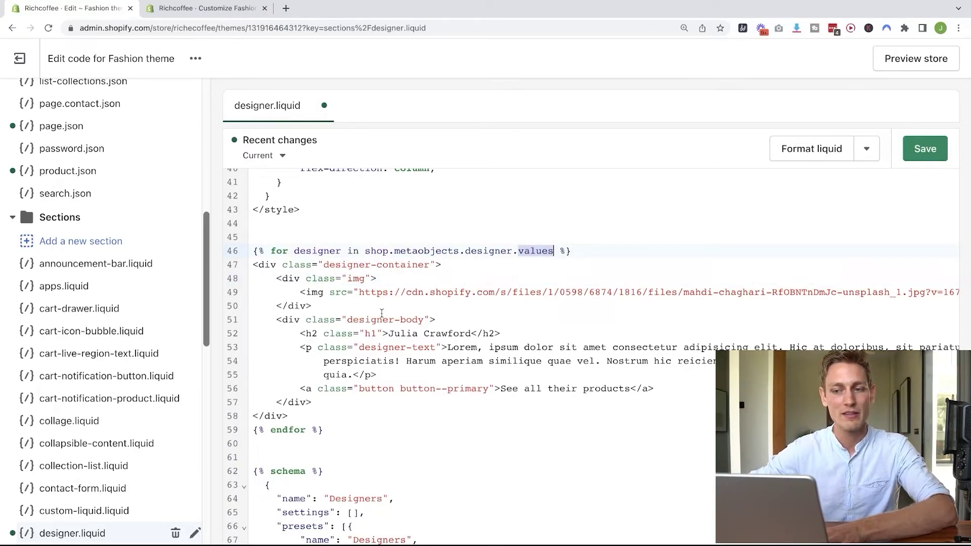
pyautogui.moveTo(359, 292); pyautogui.dragTo(737, 293)
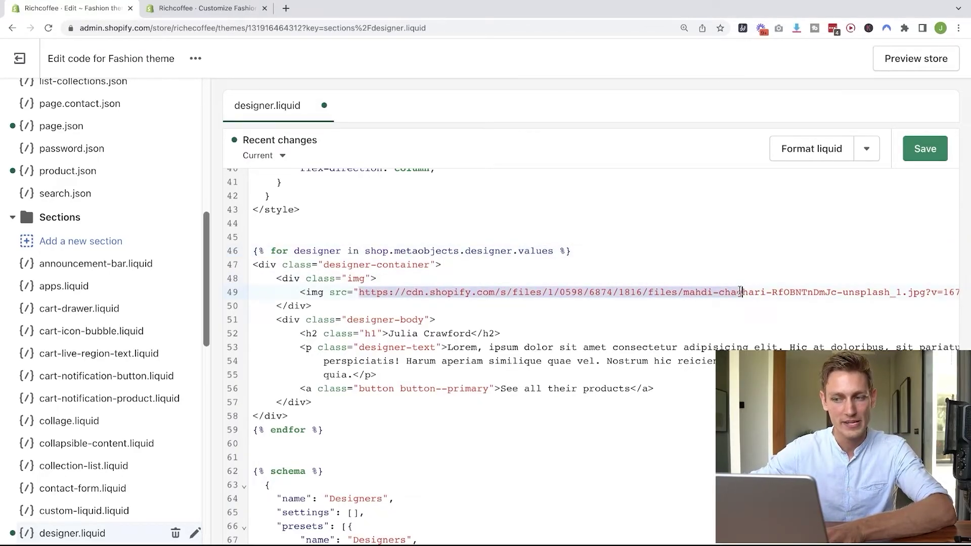
pyautogui.click(737, 293)
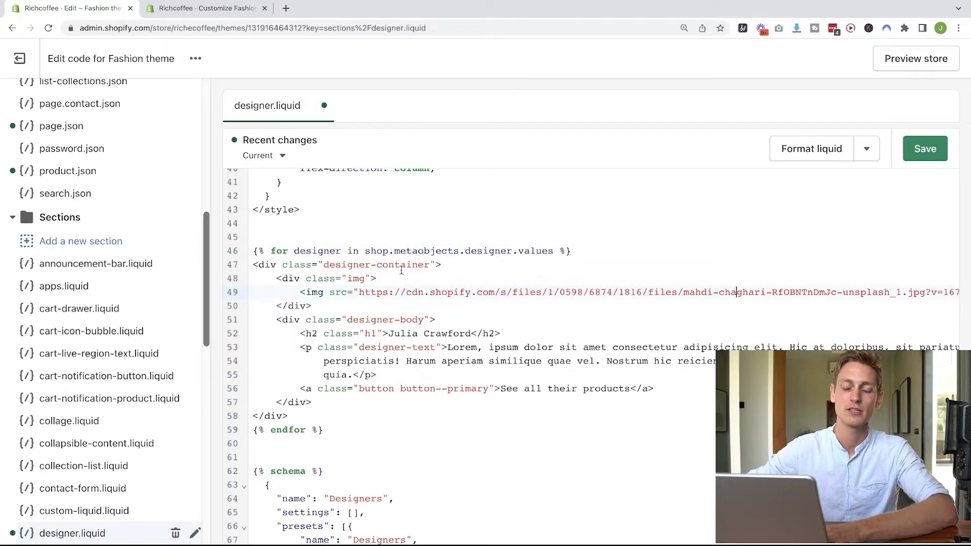
pyautogui.doubleClick(279, 251)
pyautogui.doubleClick(317, 251)
pyautogui.click(380, 248)
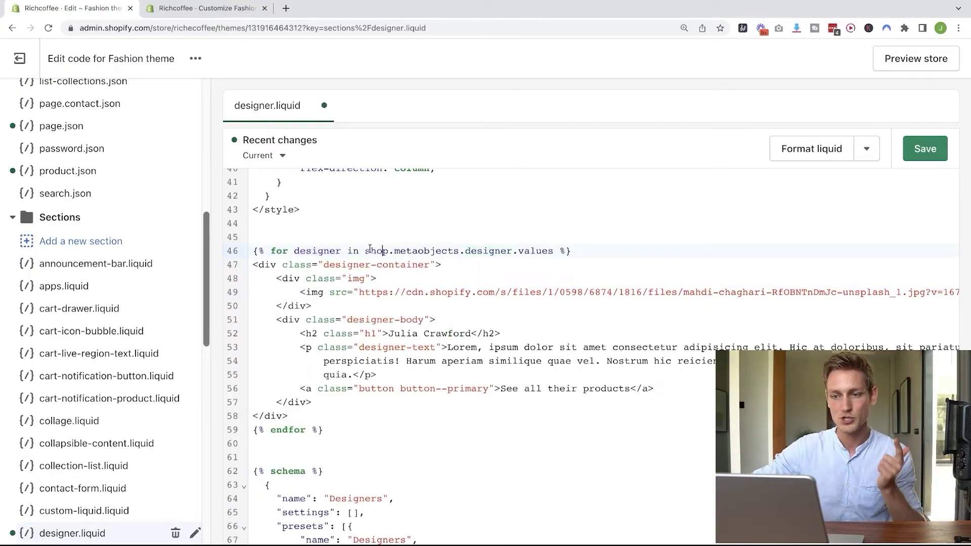
pyautogui.moveTo(357, 251); pyautogui.dragTo(511, 250)
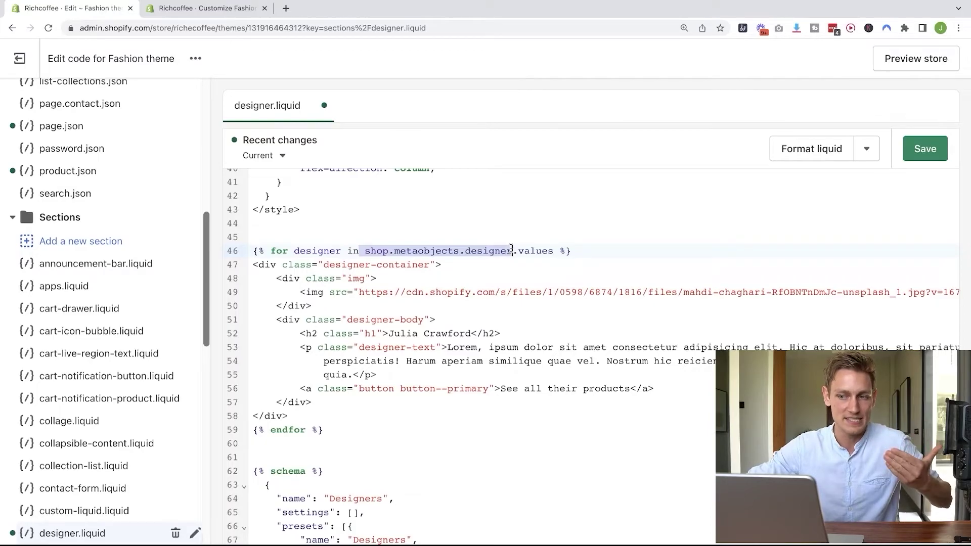
pyautogui.click(522, 236)
pyautogui.moveTo(253, 265); pyautogui.dragTo(379, 415)
pyautogui.click(379, 415)
# - Save designer.liquid and check the looped designer cards on the Designers page in the theme editor preview
pyautogui.click(925, 149)
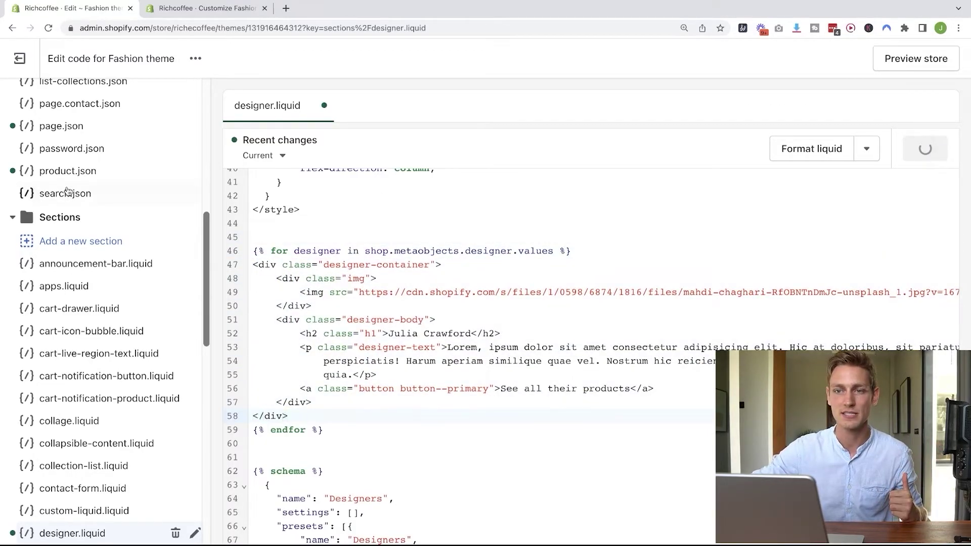
pyautogui.click(193, 29)
pyautogui.scroll(-2, 633, 154)
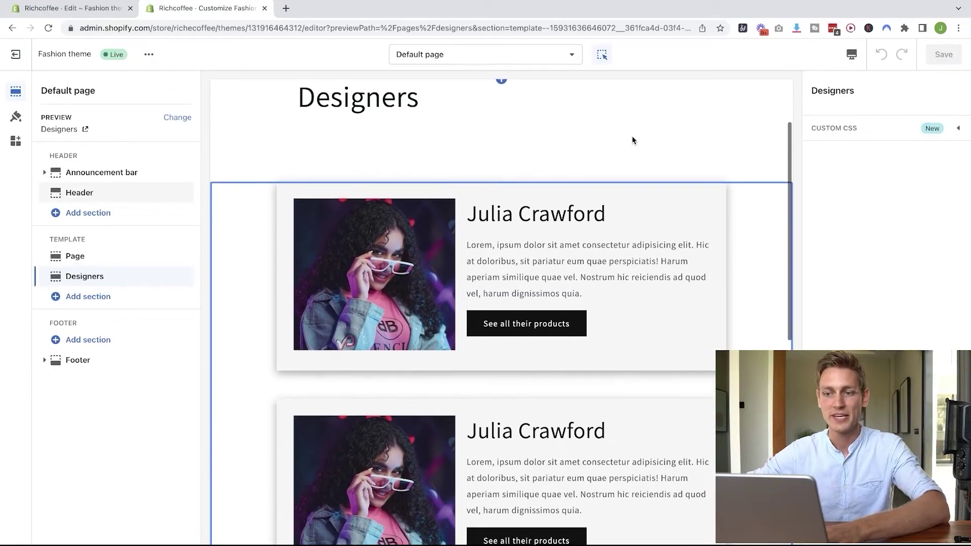
# - Review the repeated designer cards in the Designers page preview
pyautogui.scroll(-2, 555, 291)
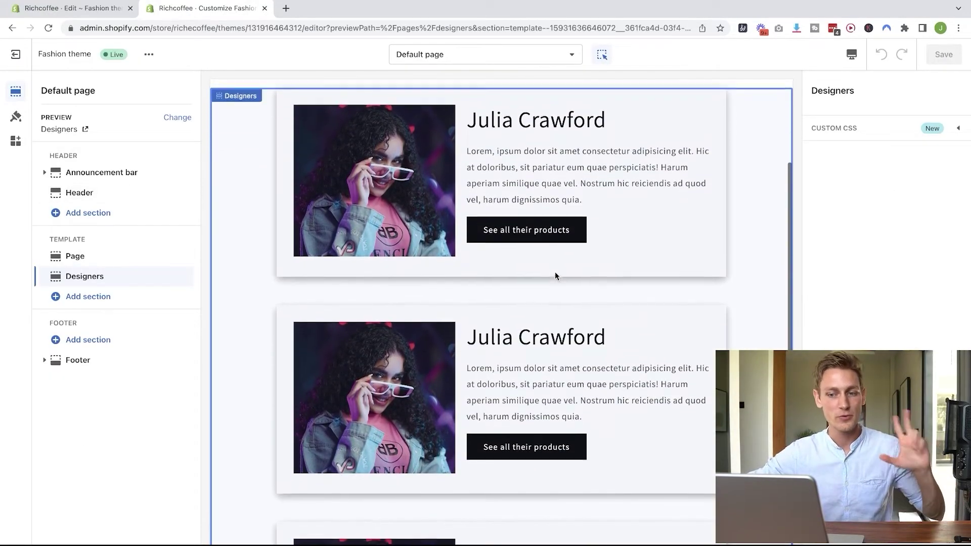
pyautogui.scroll(2, 555, 274)
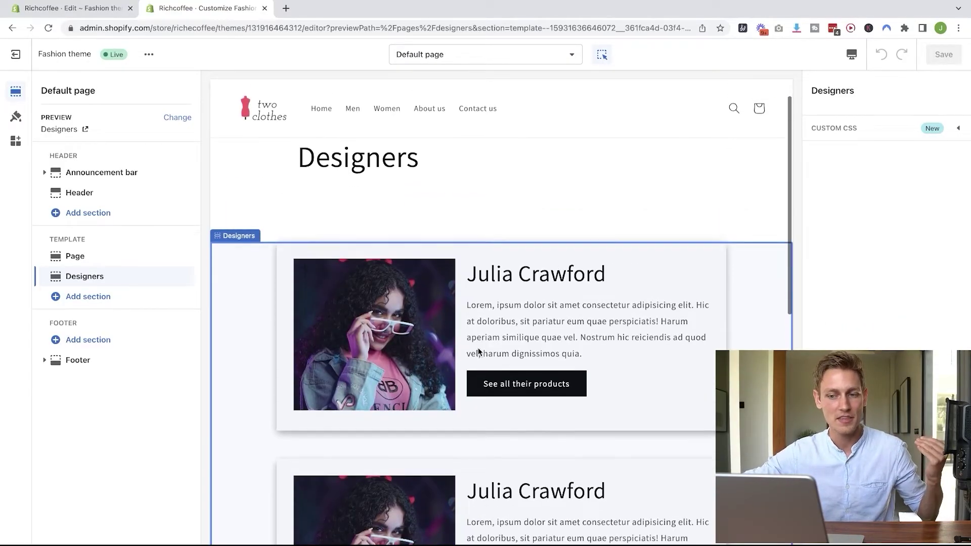
pyautogui.scroll(-1, 479, 352)
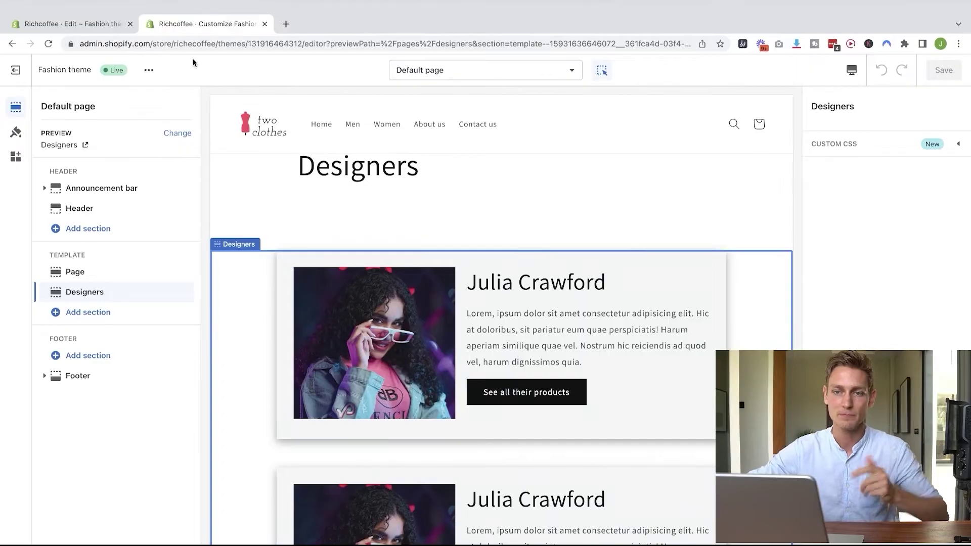
# - Return to designer.liquid and delete the hardcoded image URL from the img tag's src attribute
pyautogui.click(89, 22)
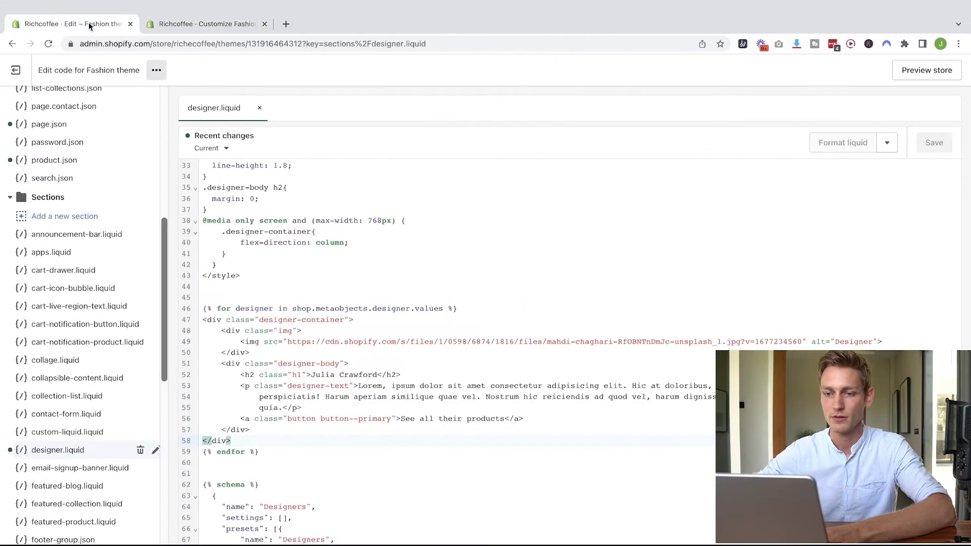
pyautogui.hotkey('ctrl', '+')
pyautogui.hotkey('ctrl', '+')
pyautogui.scroll(-1, 481, 270)
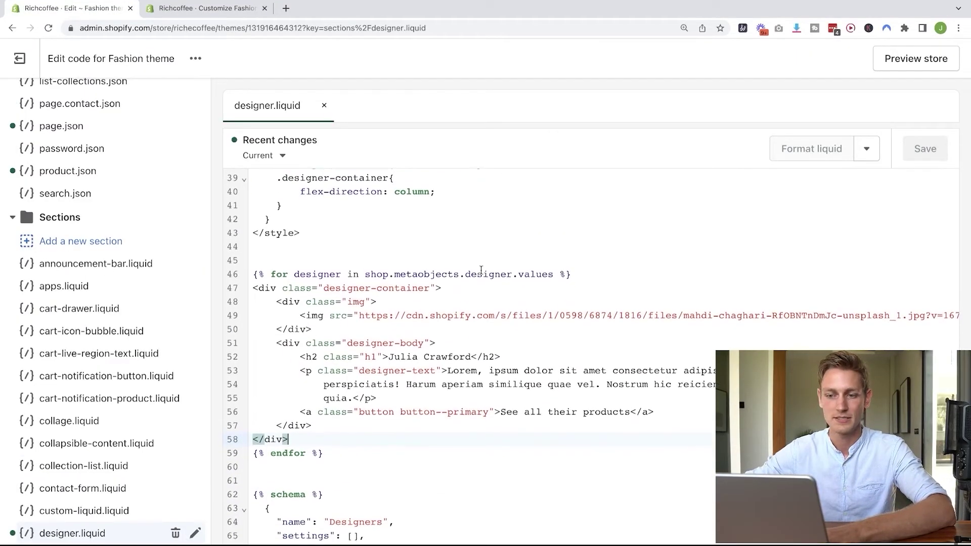
pyautogui.doubleClick(358, 316)
pyautogui.click(433, 311)
pyautogui.hscroll(3, 434, 310)
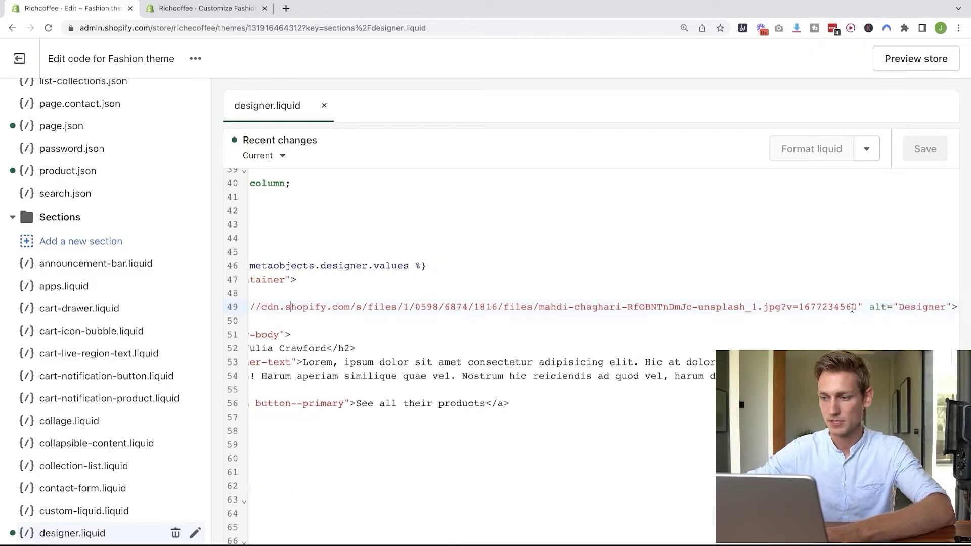
pyautogui.moveTo(859, 304); pyautogui.dragTo(359, 309)
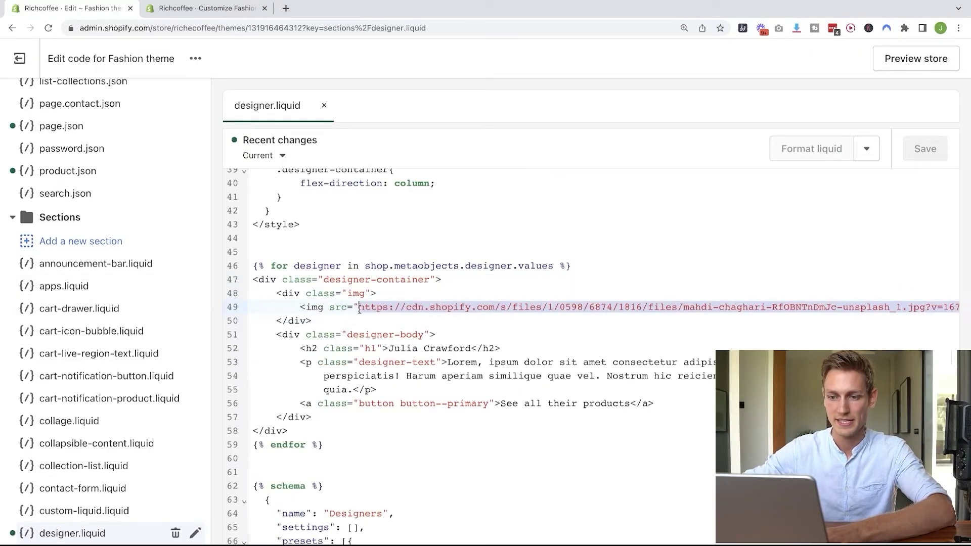
pyautogui.press('BackSpace')
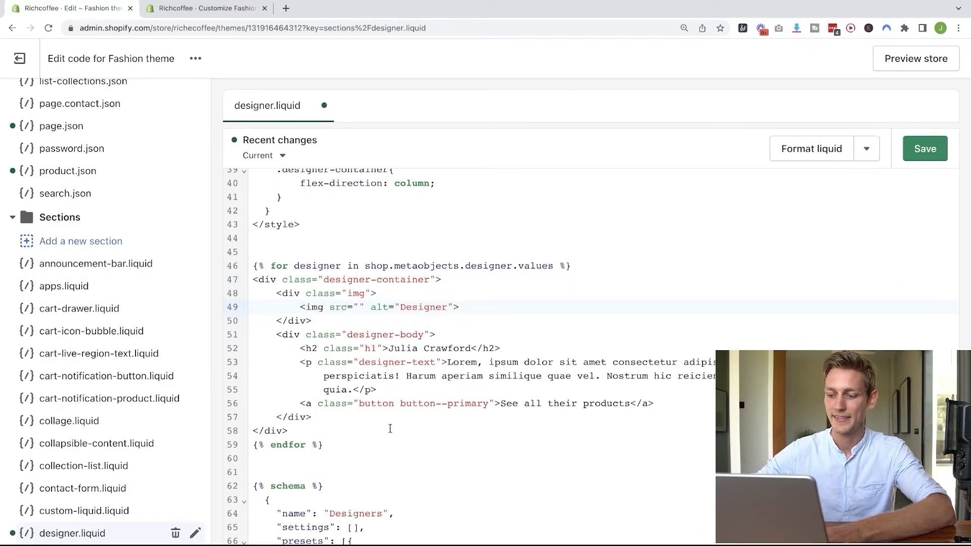
# - Set the img tag's src to the Liquid output {{ designer.photo }} using the loop variable
pyautogui.hotkey('ctrl', '+')
pyautogui.scroll(-1, 497, 387)
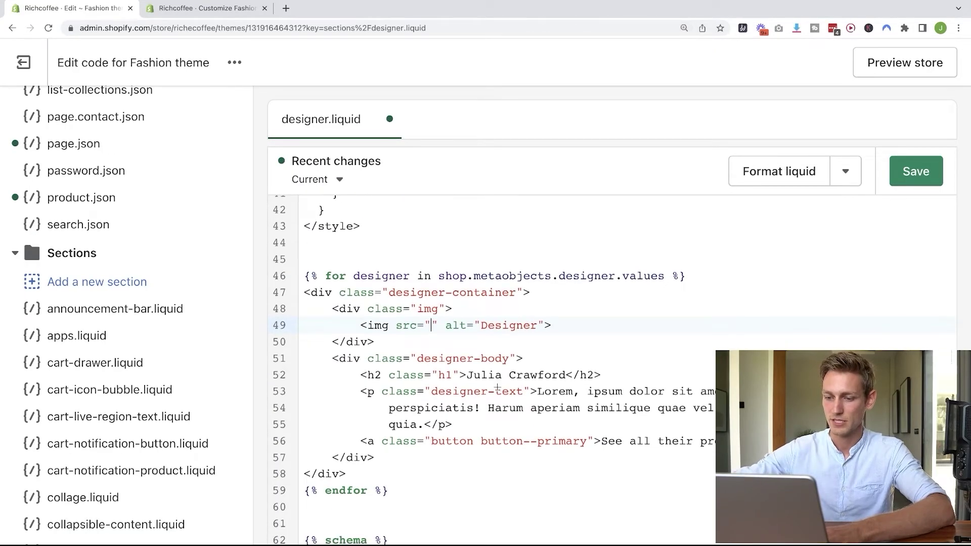
pyautogui.write('{{')
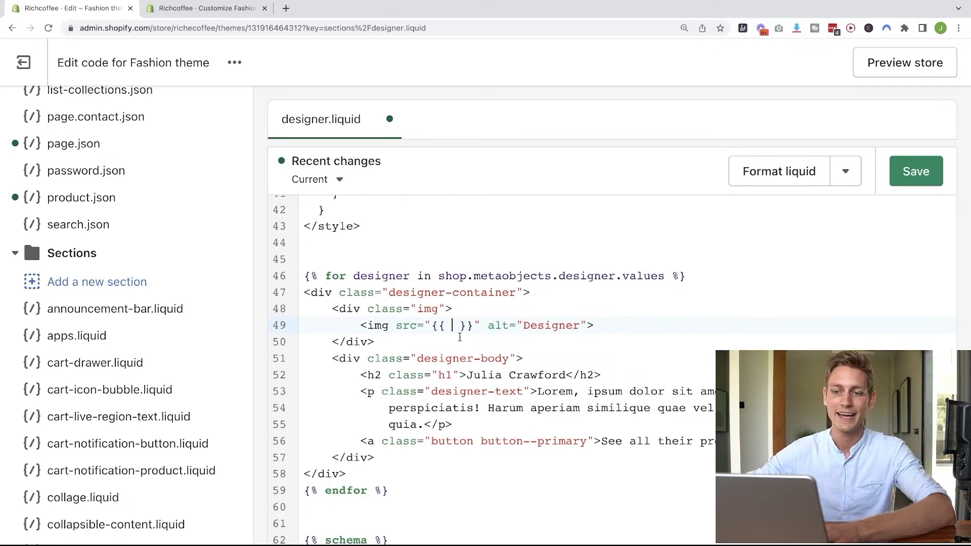
pyautogui.doubleClick(378, 276)
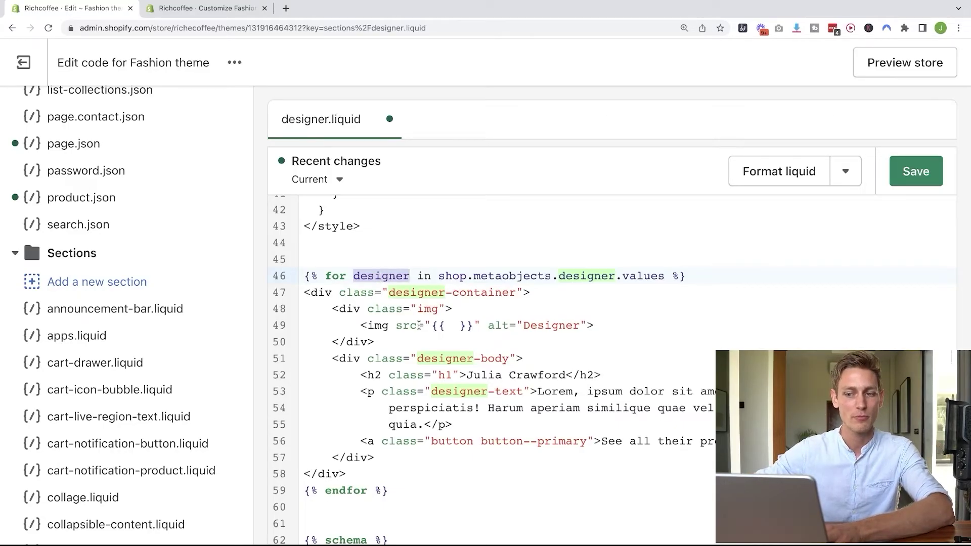
pyautogui.click(451, 326)
pyautogui.write('designer.')
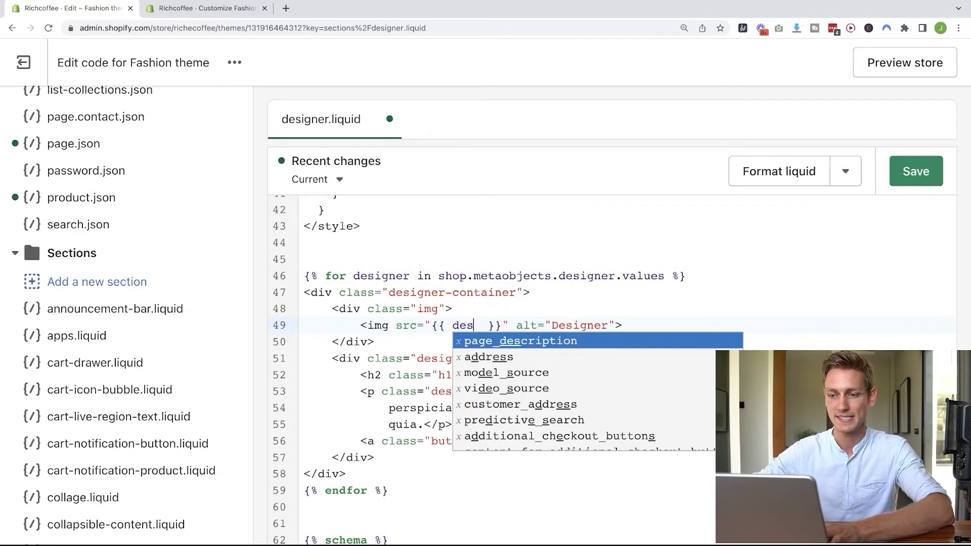
pyautogui.write('photo')
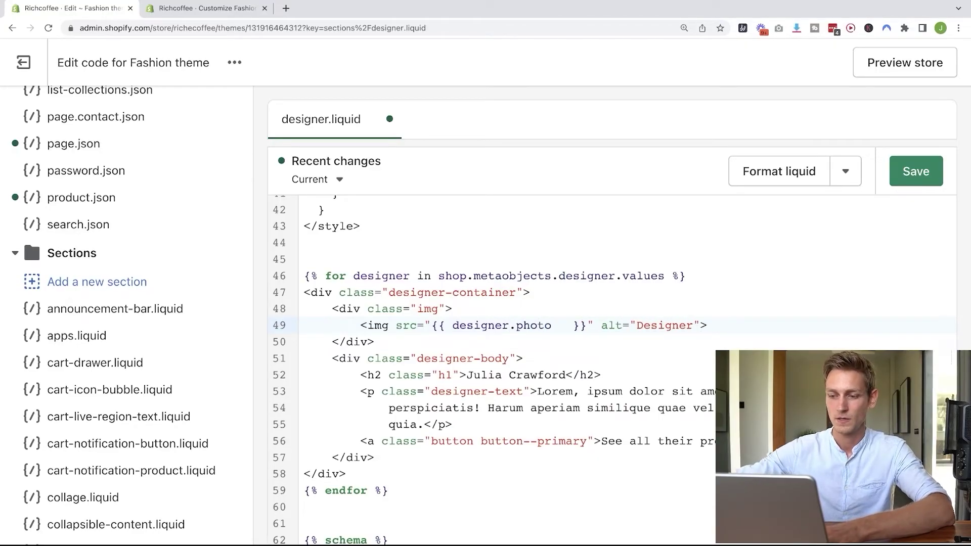
# - Add the filter "| img_url:500x" to designer.photo and remove the extra space before the closing braces
pyautogui.write(' | img_')
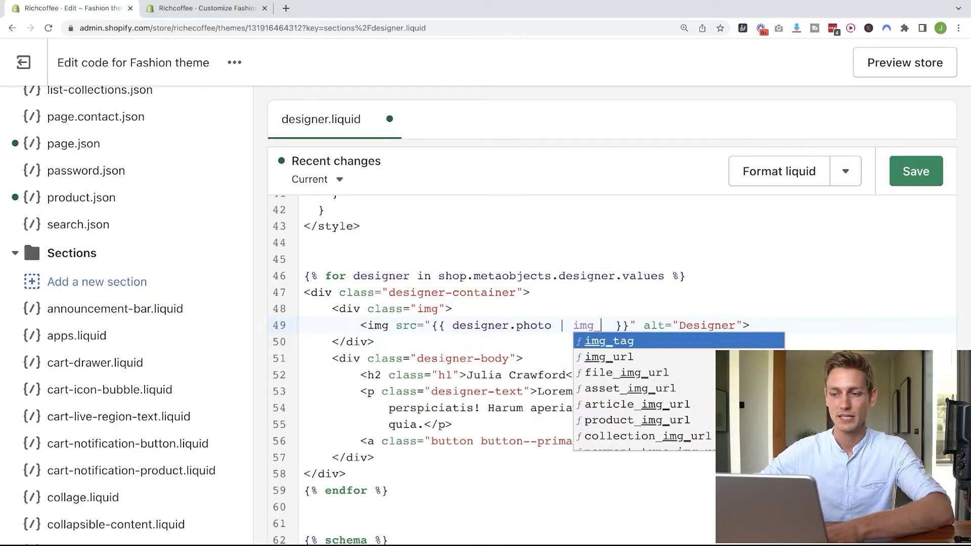
pyautogui.write('url:')
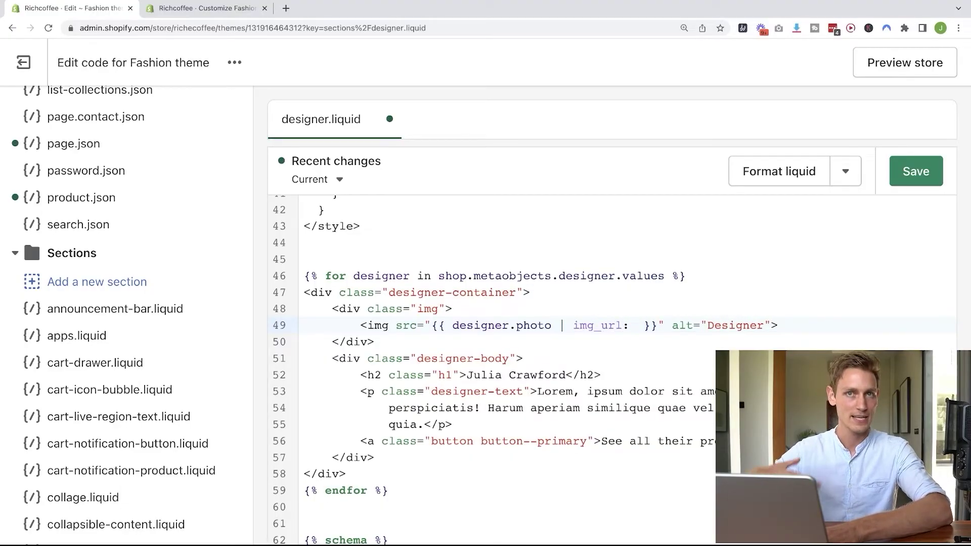
pyautogui.write('500')
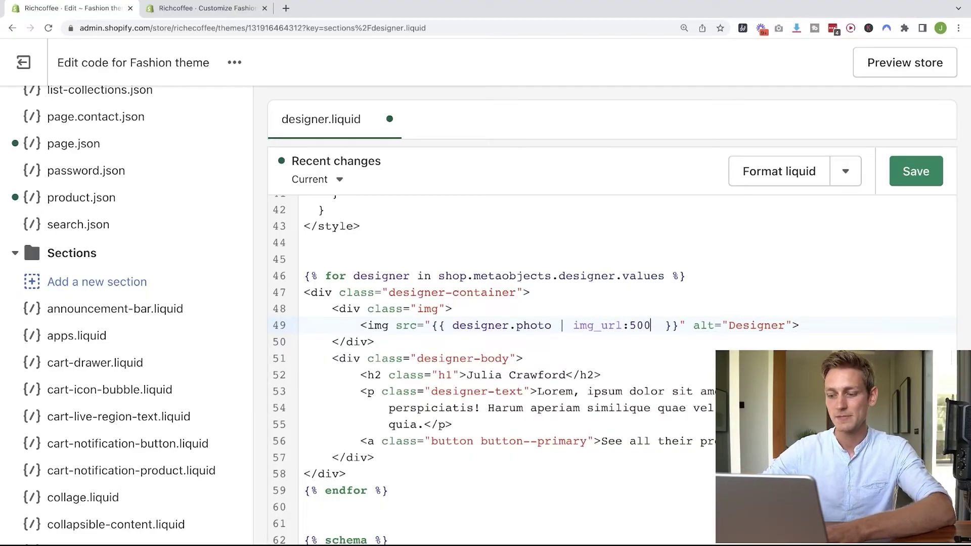
pyautogui.write('x')
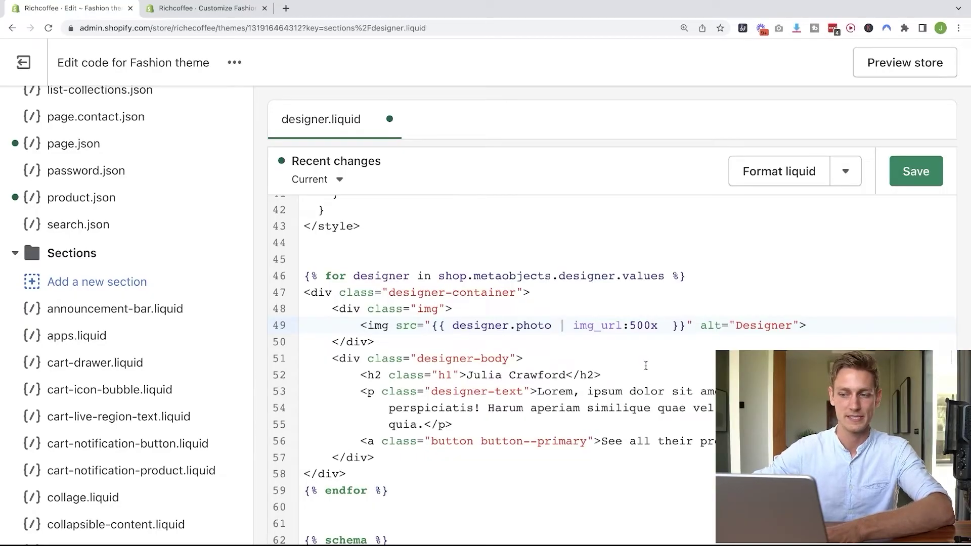
pyautogui.click(671, 326)
pyautogui.press('BackSpace')
pyautogui.click(595, 327)
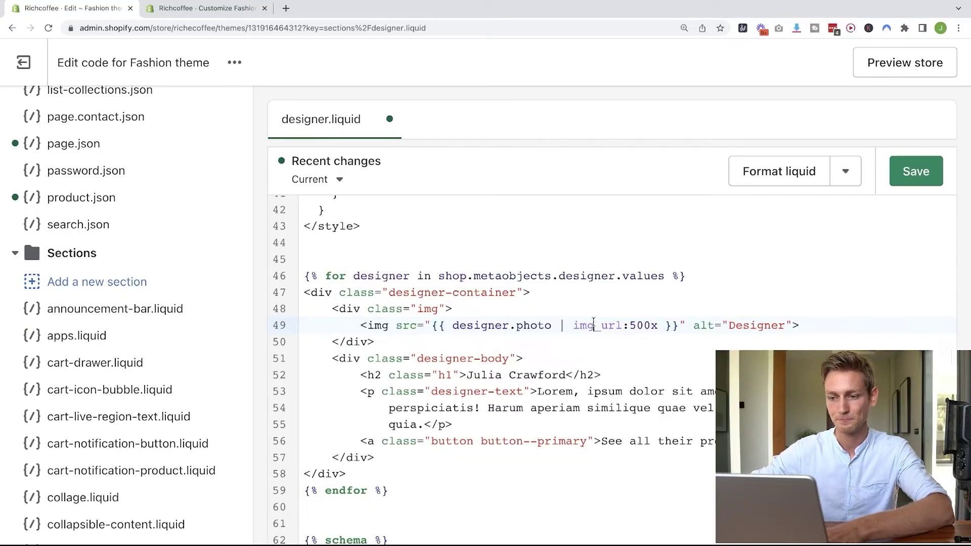
# - Replace the hardcoded designer name in the h2 heading with {{ designer.name }}
pyautogui.scroll(-1, 507, 354)
pyautogui.moveTo(468, 359); pyautogui.dragTo(565, 357)
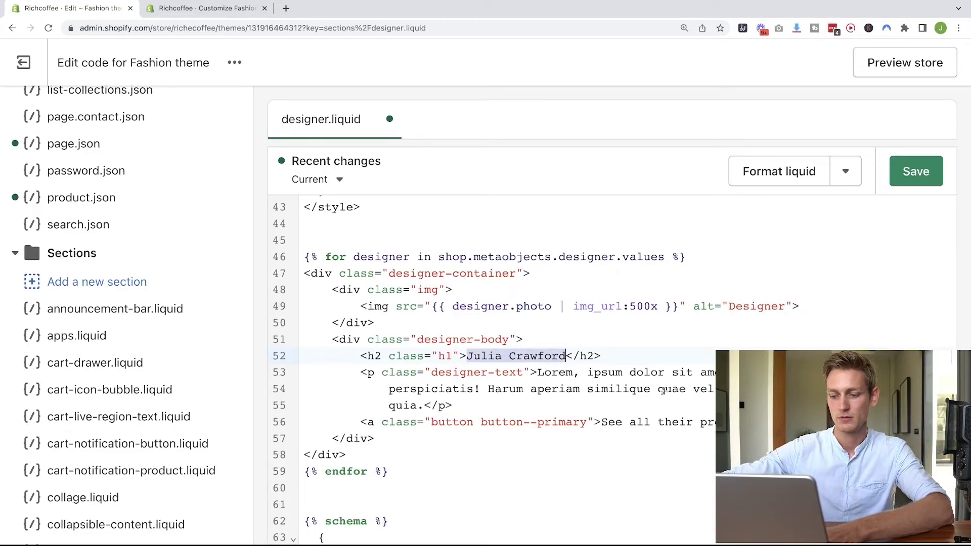
pyautogui.write('{{ ')
pyautogui.write('designer')
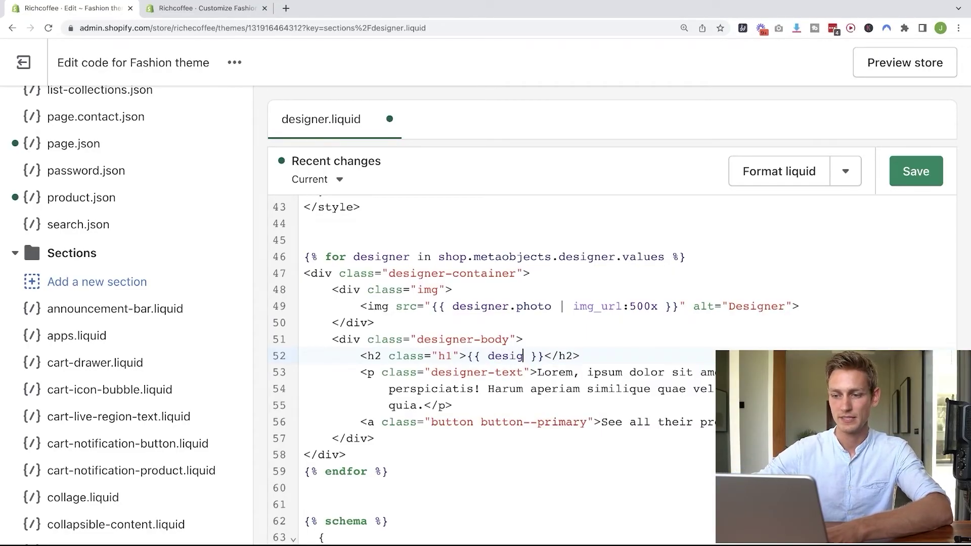
pyautogui.write('.name')
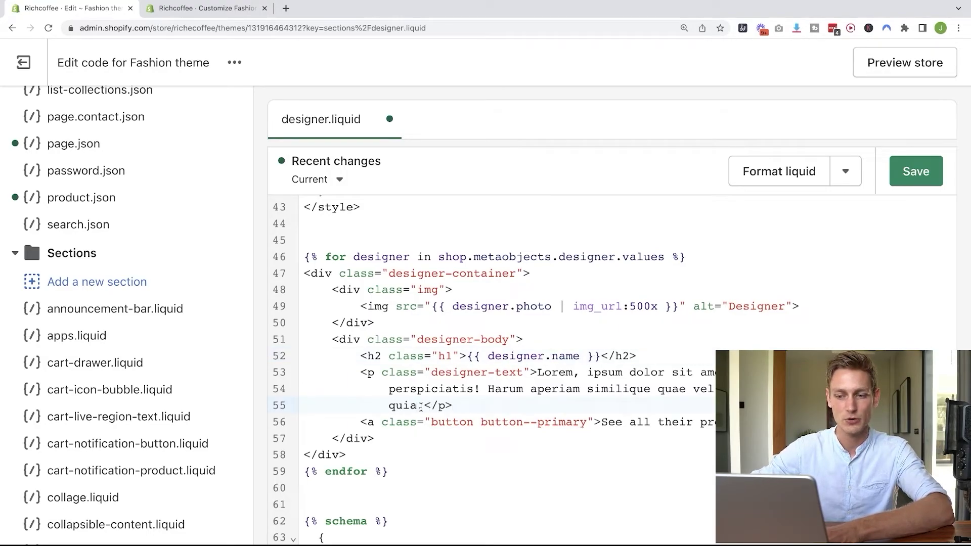
# - Replace the placeholder text in the designer-text paragraph with {{ designer.description }}
pyautogui.moveTo(421, 407); pyautogui.dragTo(537, 374)
pyautogui.press('BackSpace')
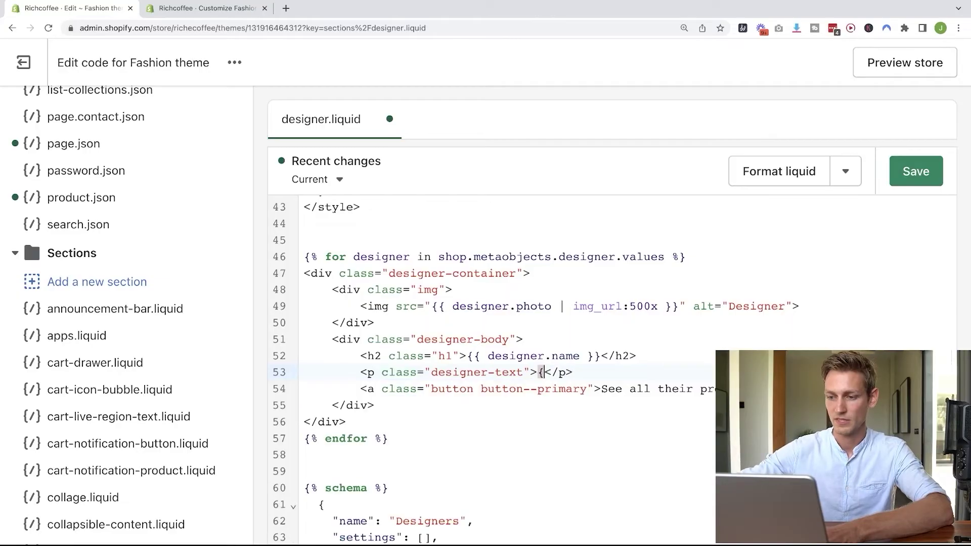
pyautogui.write('{{ designer.')
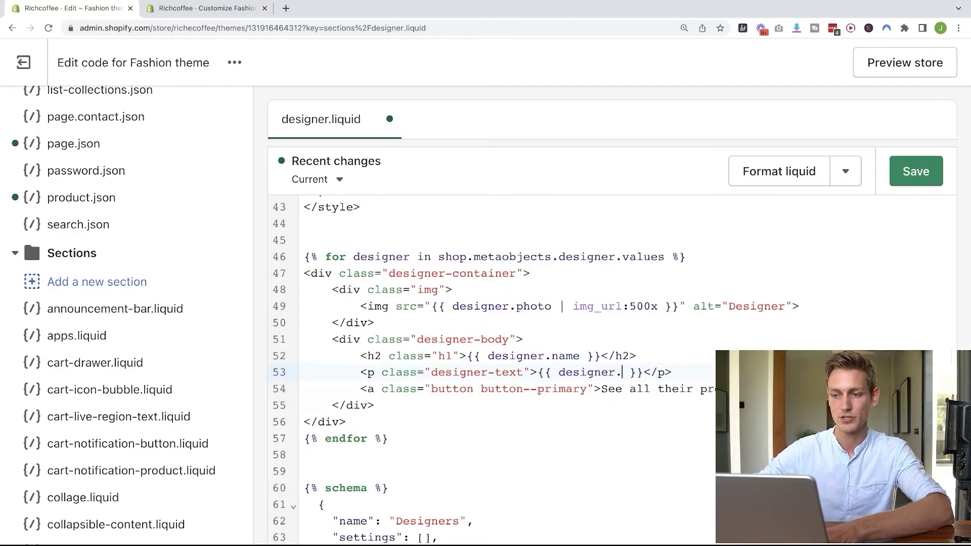
pyautogui.write('description')
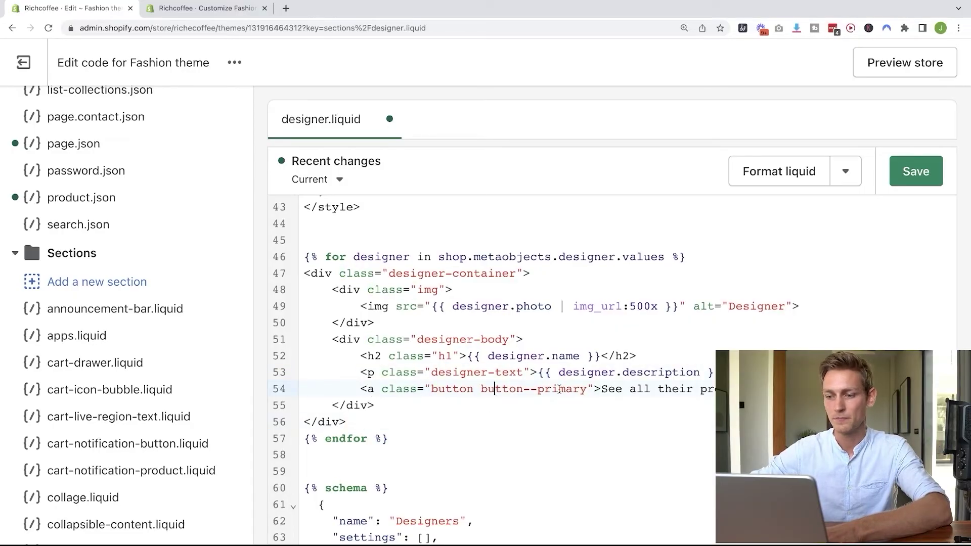
# - Add an href attribute containing {{ designer.website }} to the "See all their products" button link
pyautogui.moveTo(600, 389); pyautogui.dragTo(718, 389)
pyautogui.click(718, 389)
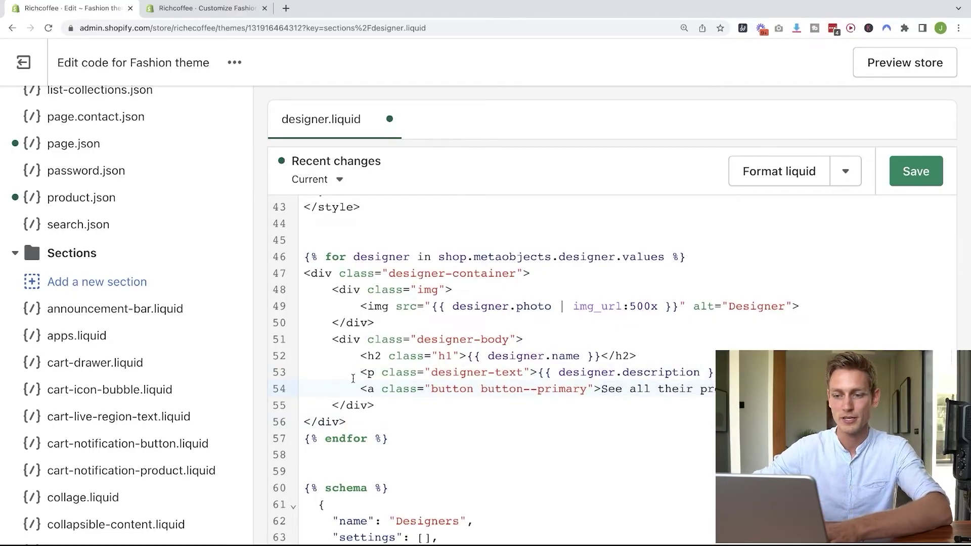
pyautogui.click(379, 389)
pyautogui.write('href')
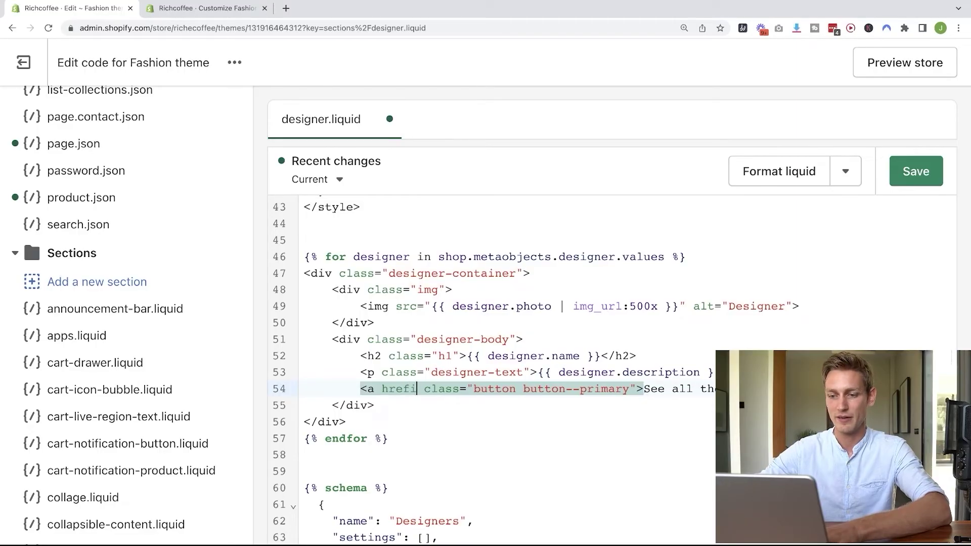
pyautogui.write('="')
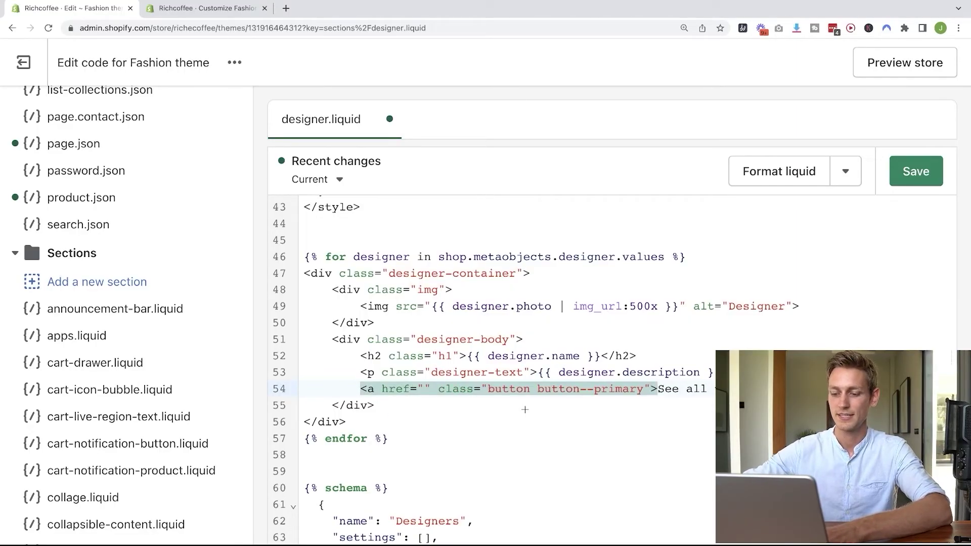
pyautogui.write('{{ des')
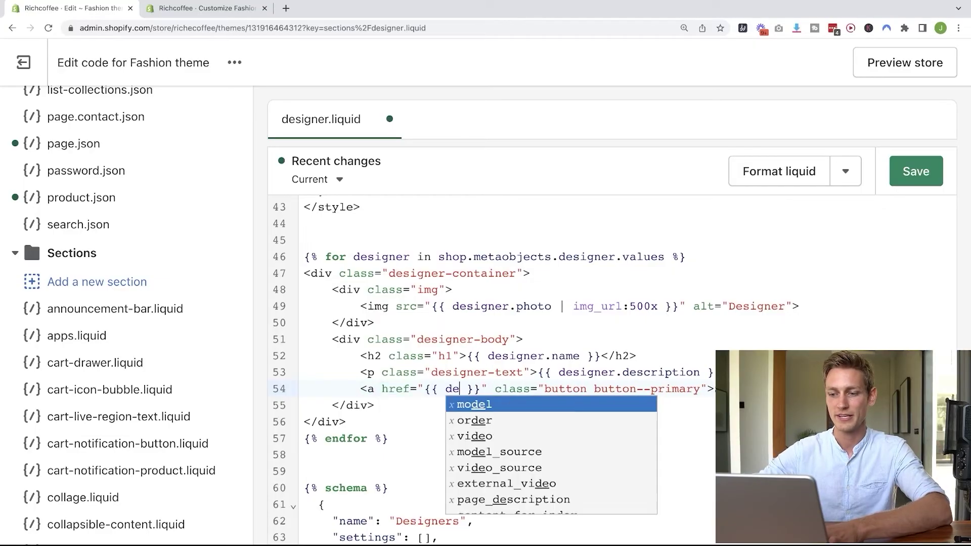
pyautogui.write('igner.website')
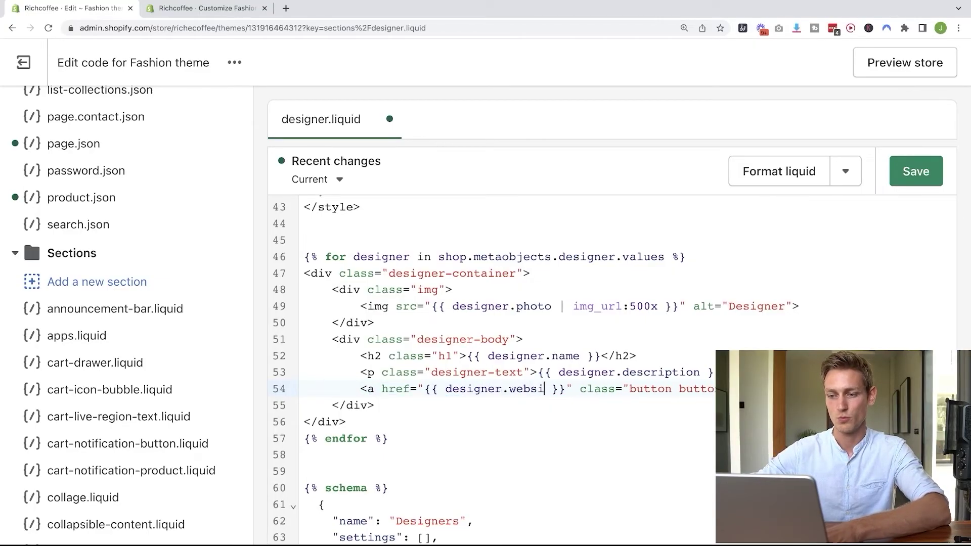
pyautogui.click(580, 395)
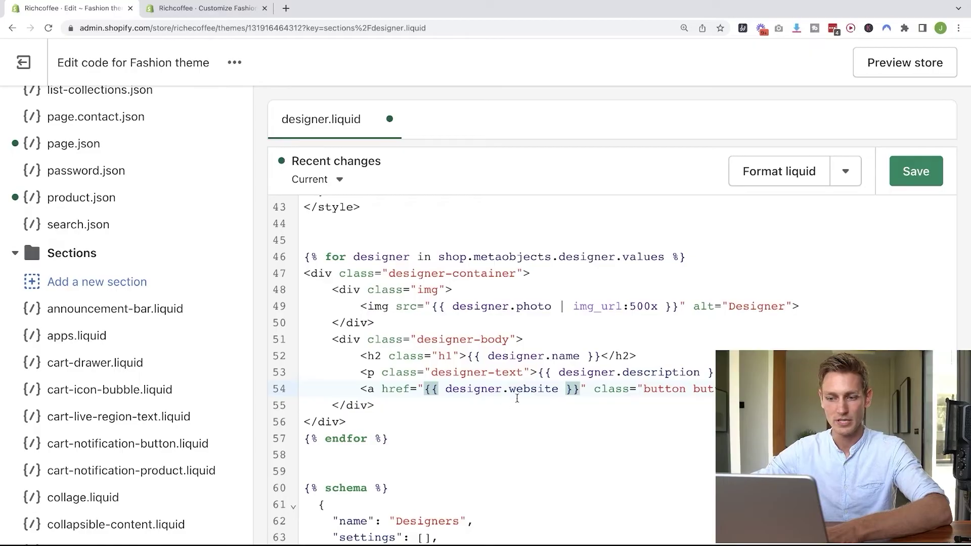
# - Wrap the img_url size on line 49 in single quotes as '500x' and save designer.liquid
pyautogui.click(907, 181)
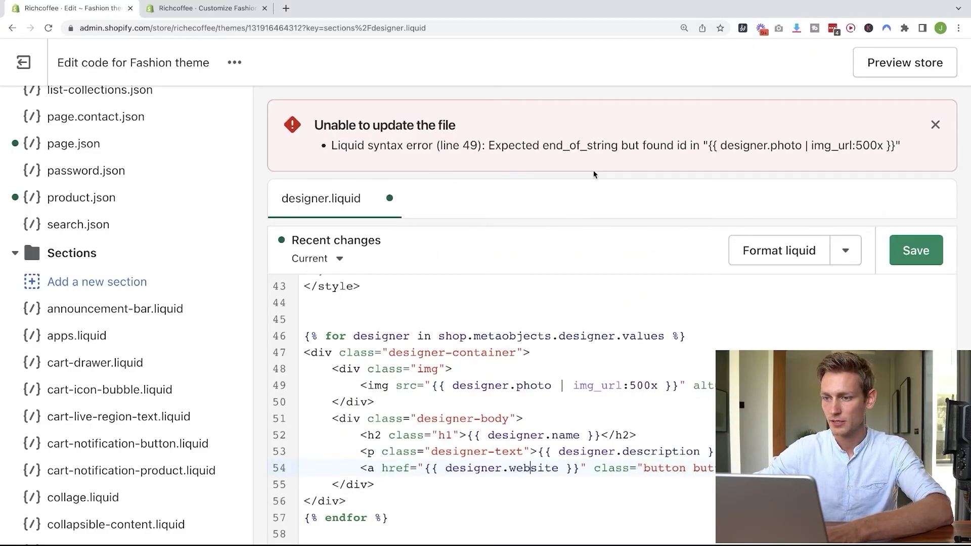
pyautogui.moveTo(359, 146); pyautogui.dragTo(548, 145)
pyautogui.click(361, 397)
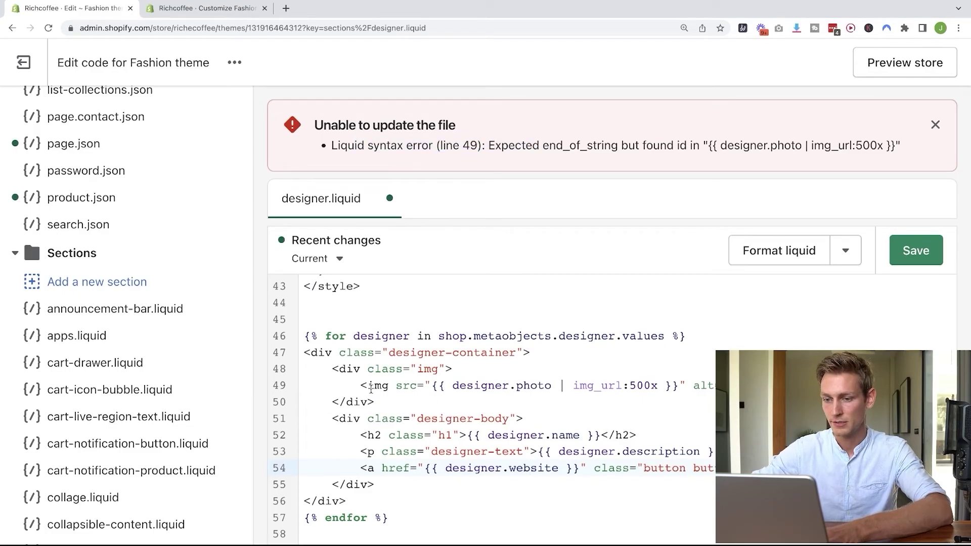
pyautogui.moveTo(360, 386); pyautogui.dragTo(602, 386)
pyautogui.click(629, 386)
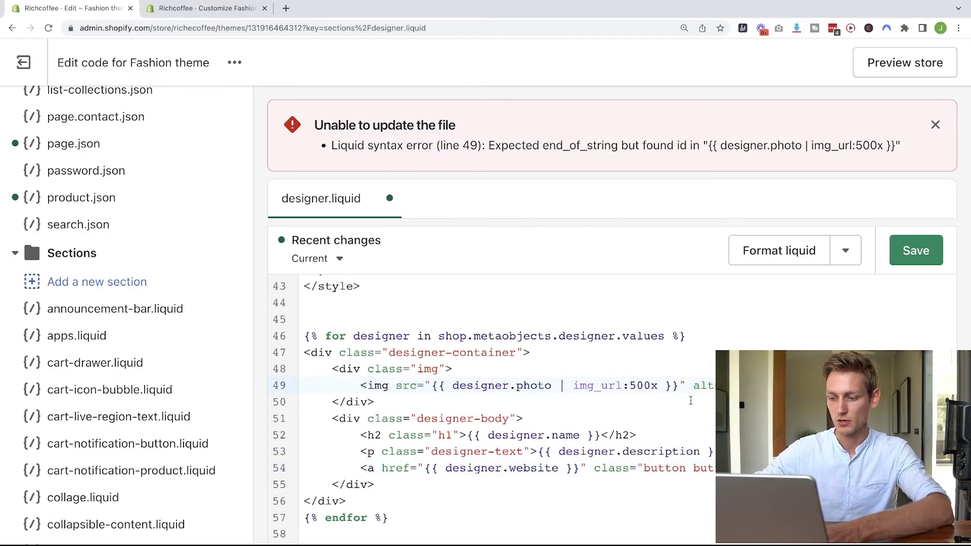
pyautogui.write("'500x")
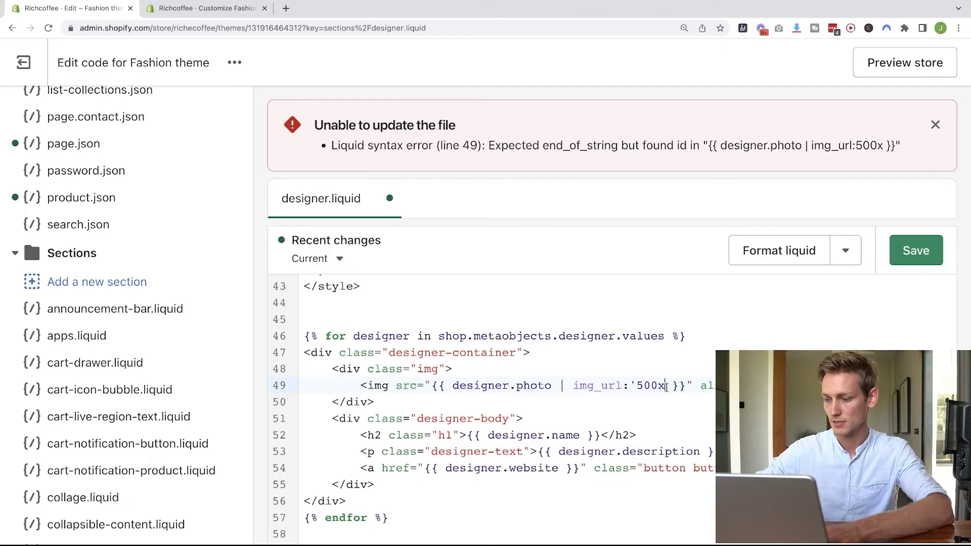
pyautogui.write("'")
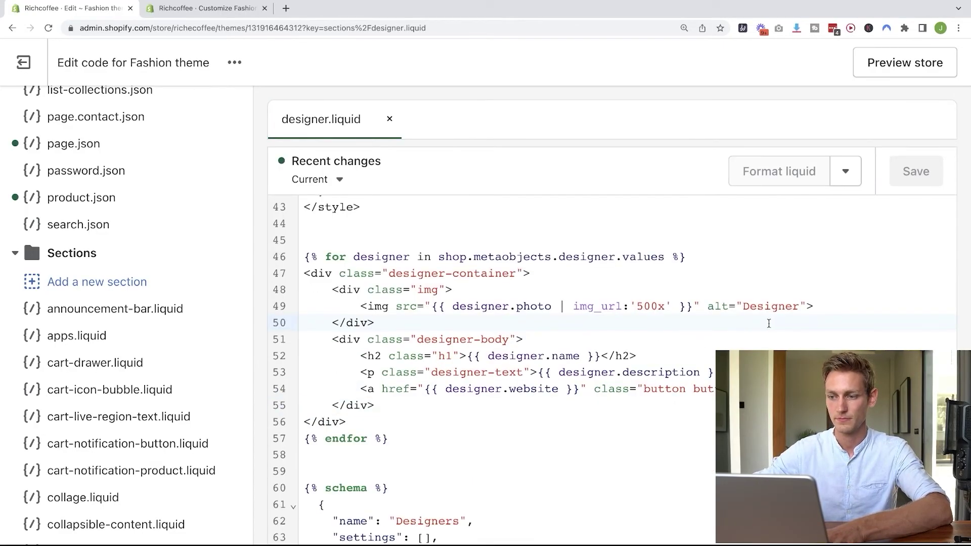
# - Reload the theme editor and check each designer's photo, name, description and button on the Designers page
pyautogui.hotkey('ctrl', 'Tab')
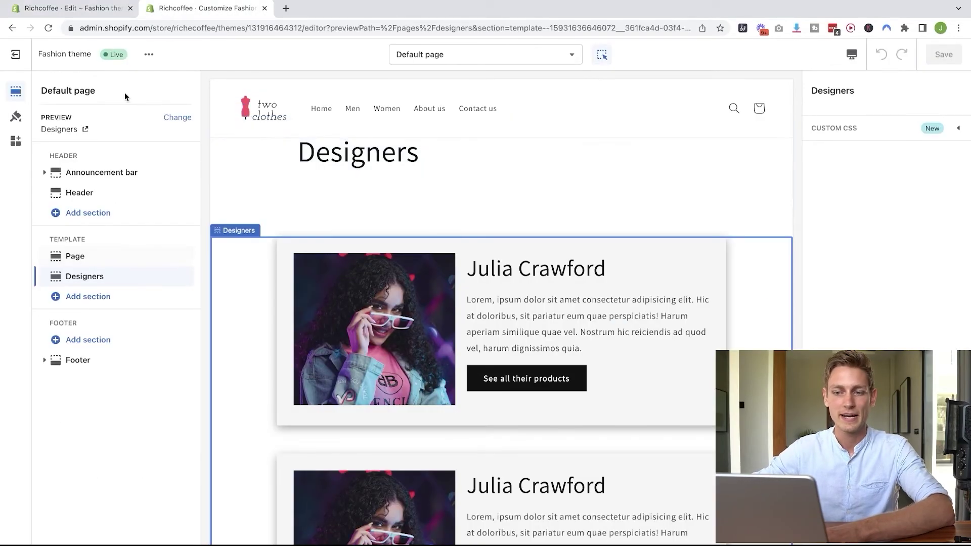
pyautogui.click(48, 28)
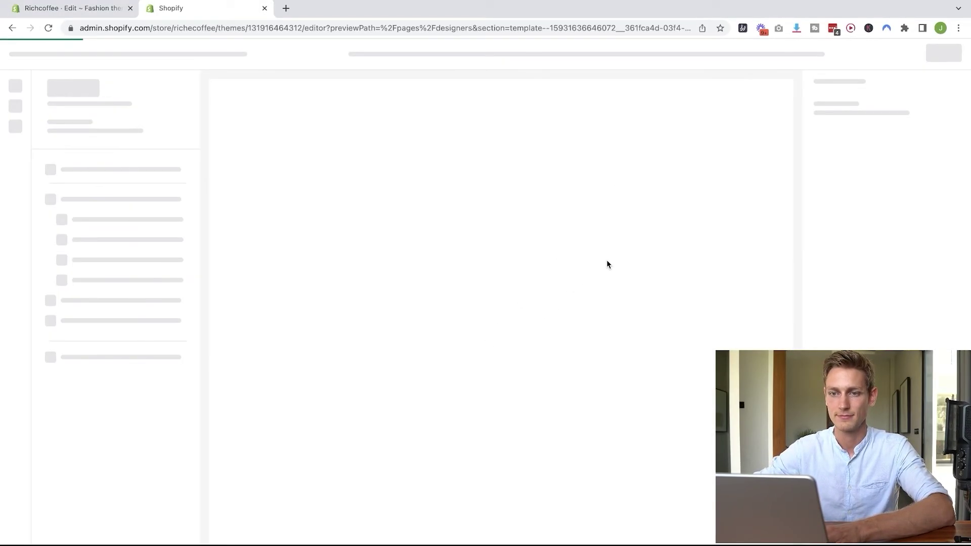
pyautogui.scroll(-8, 575, 228)
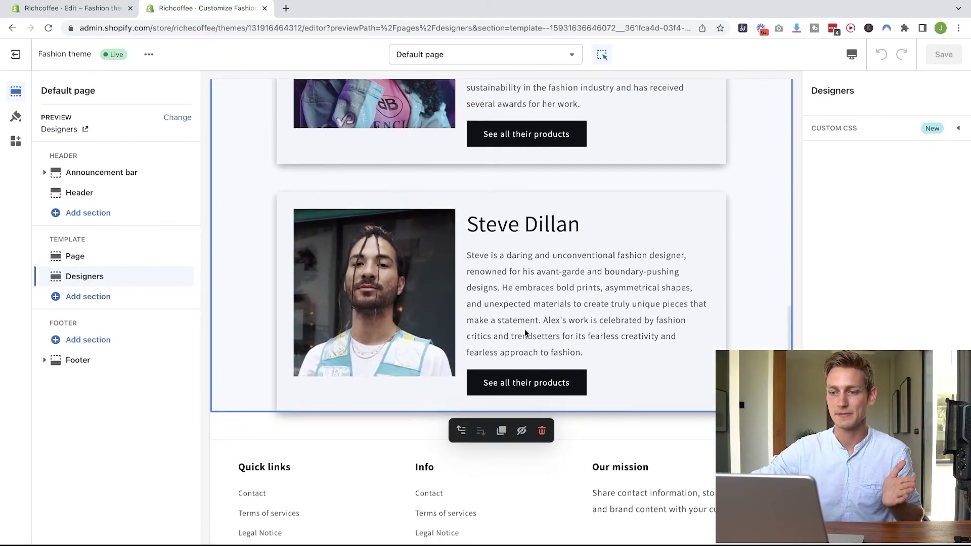
pyautogui.scroll(10, 524, 331)
pyautogui.scroll(-6, 524, 330)
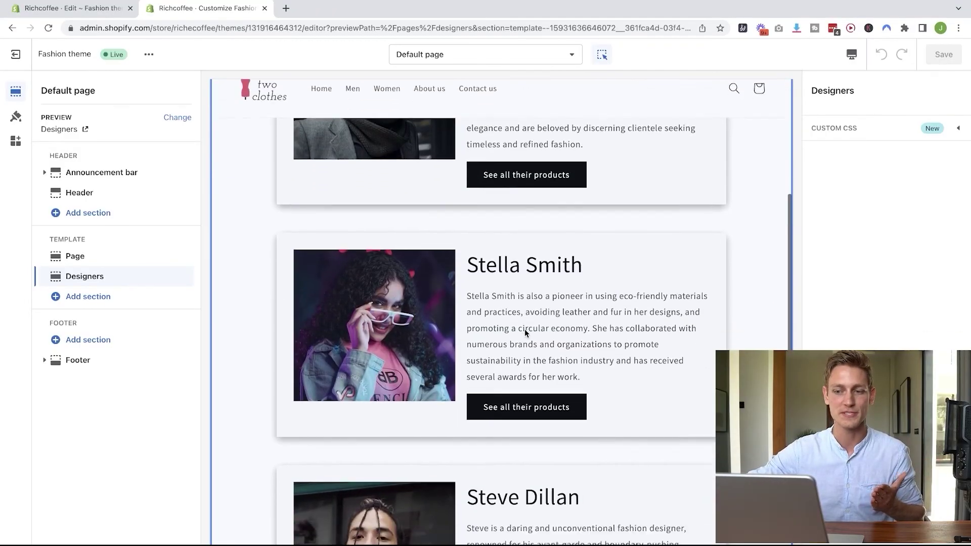